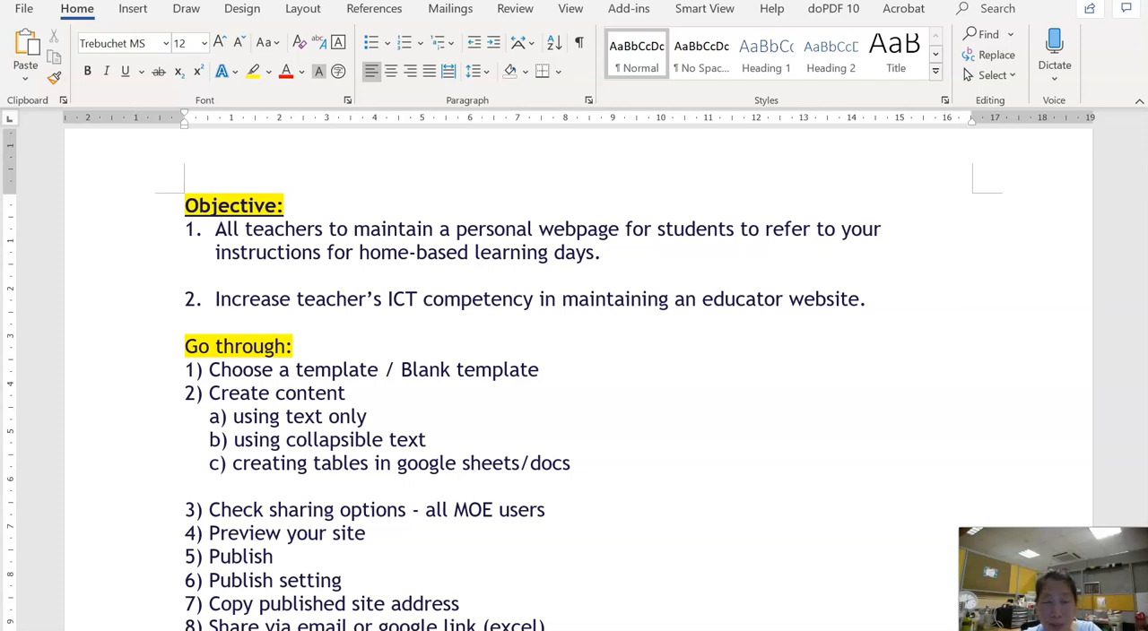
# Switch to the browser, open Google Sites from Gmail and create a new blank site
pyautogui.hotkey('alt', 'Tab')
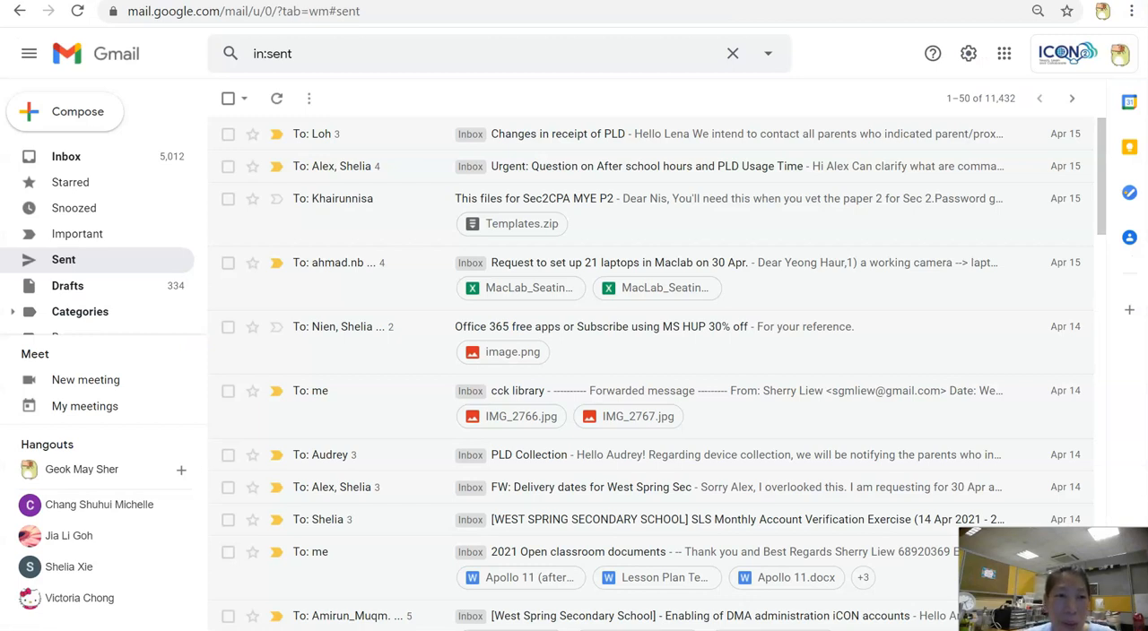
pyautogui.click(1012, 59)
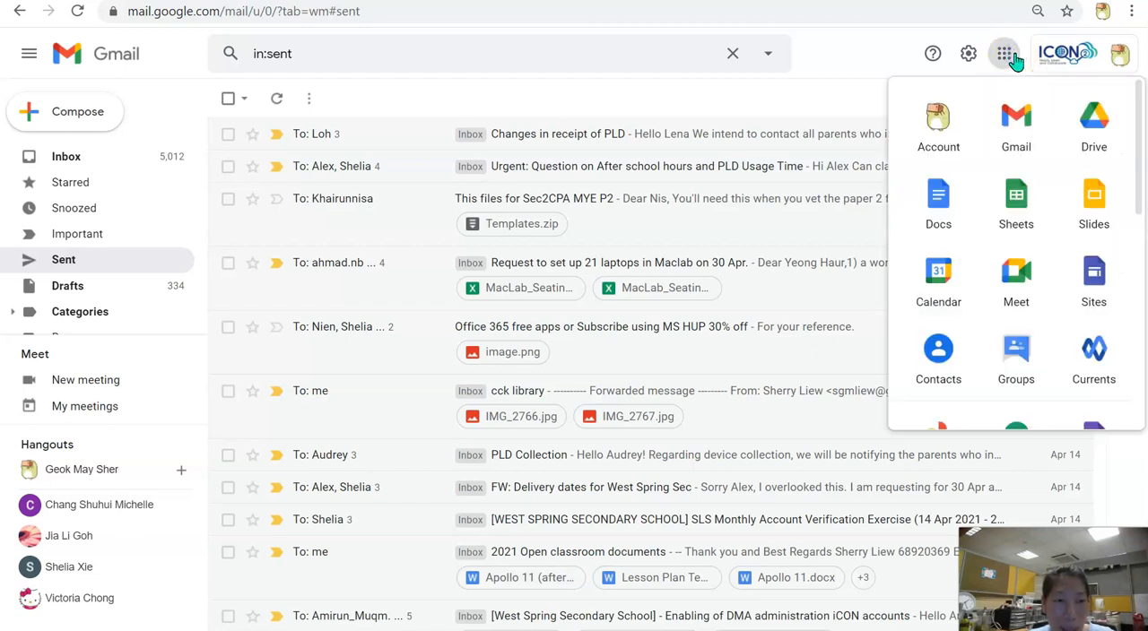
pyautogui.click(1113, 301)
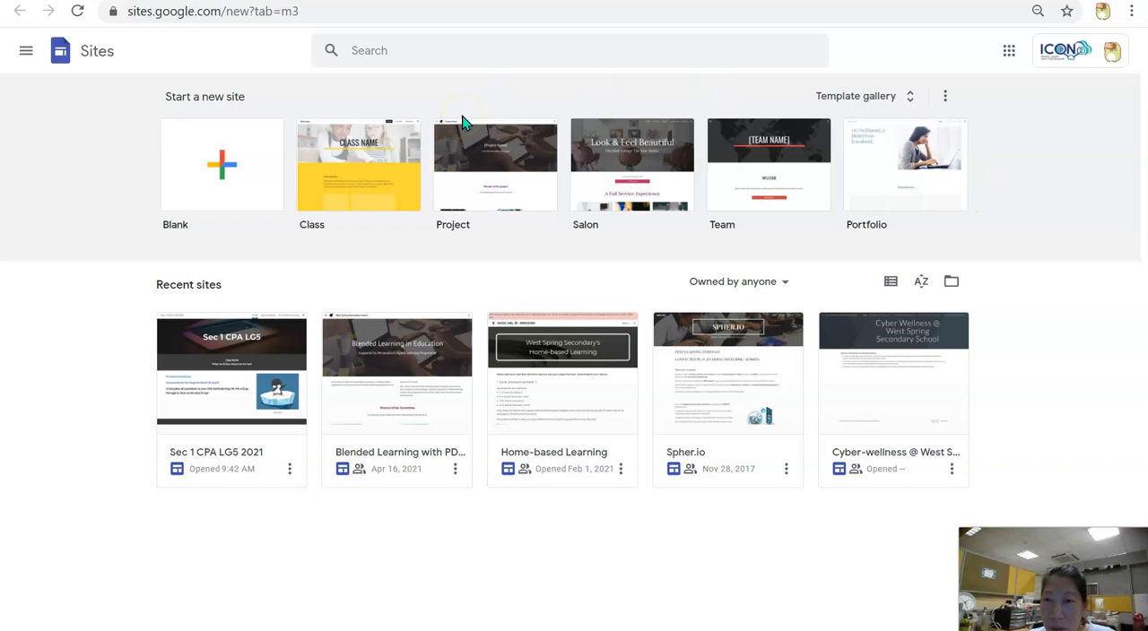
pyautogui.click(240, 178)
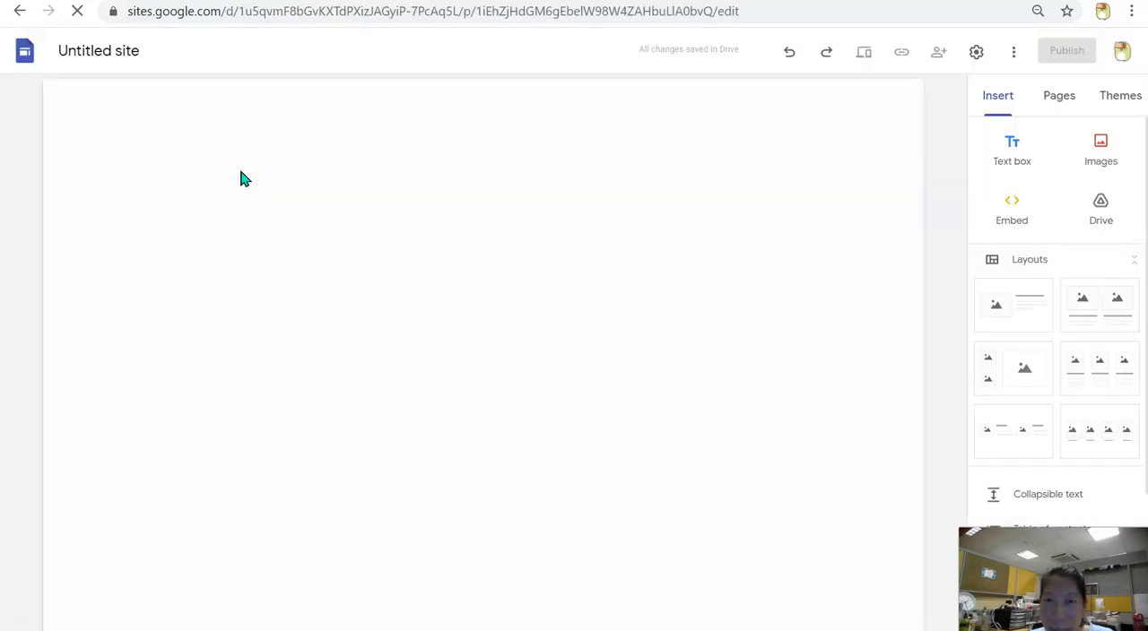
pyautogui.click(241, 171)
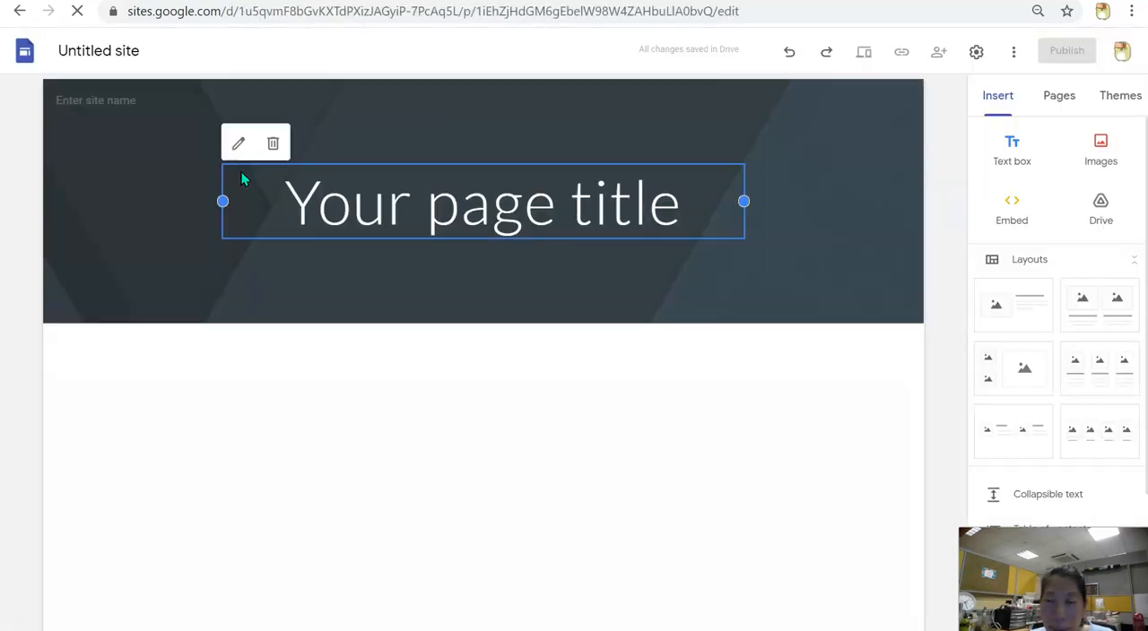
# Rename the untitled site with the teacher's title and full name
pyautogui.click(141, 51)
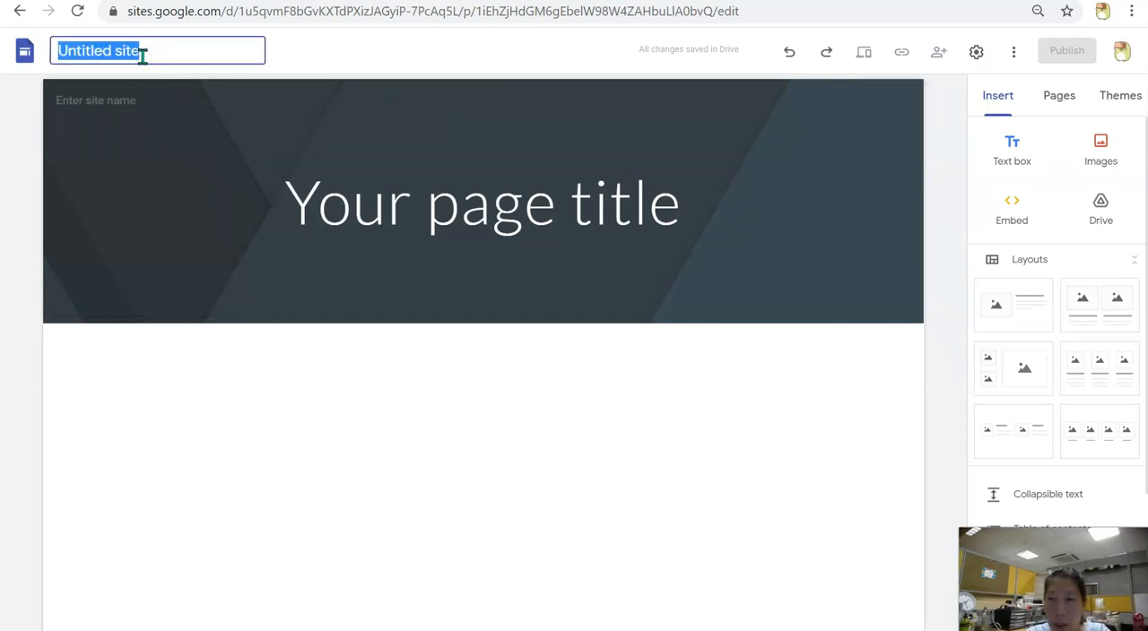
pyautogui.press('Return')
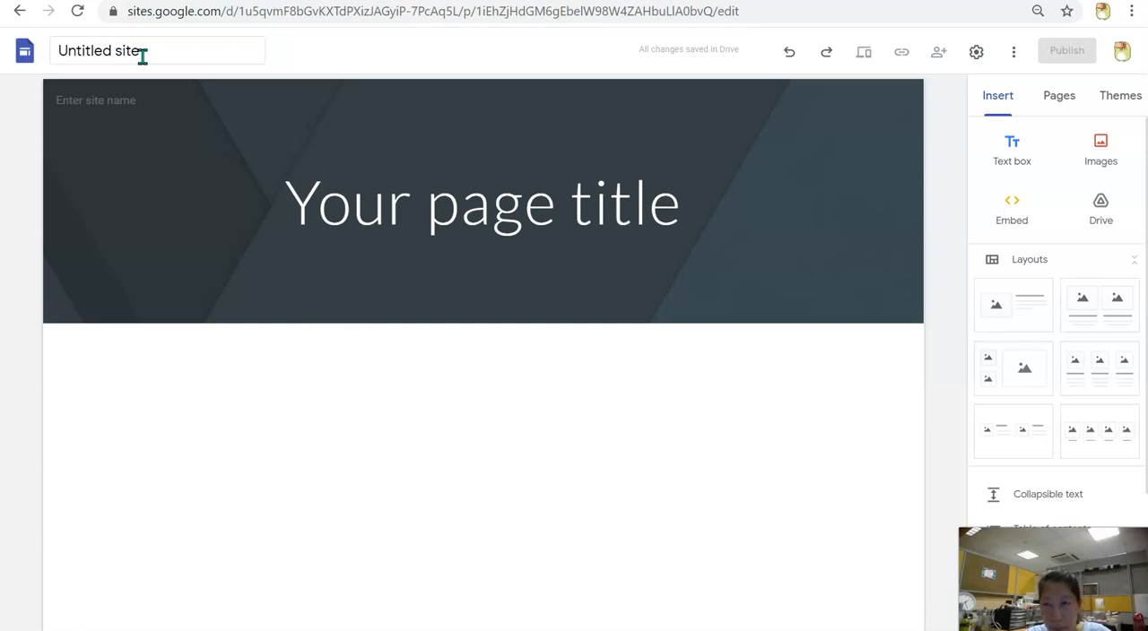
pyautogui.moveTo(131, 51); pyautogui.dragTo(57, 51)
pyautogui.write('Mdm Sherry Liew')
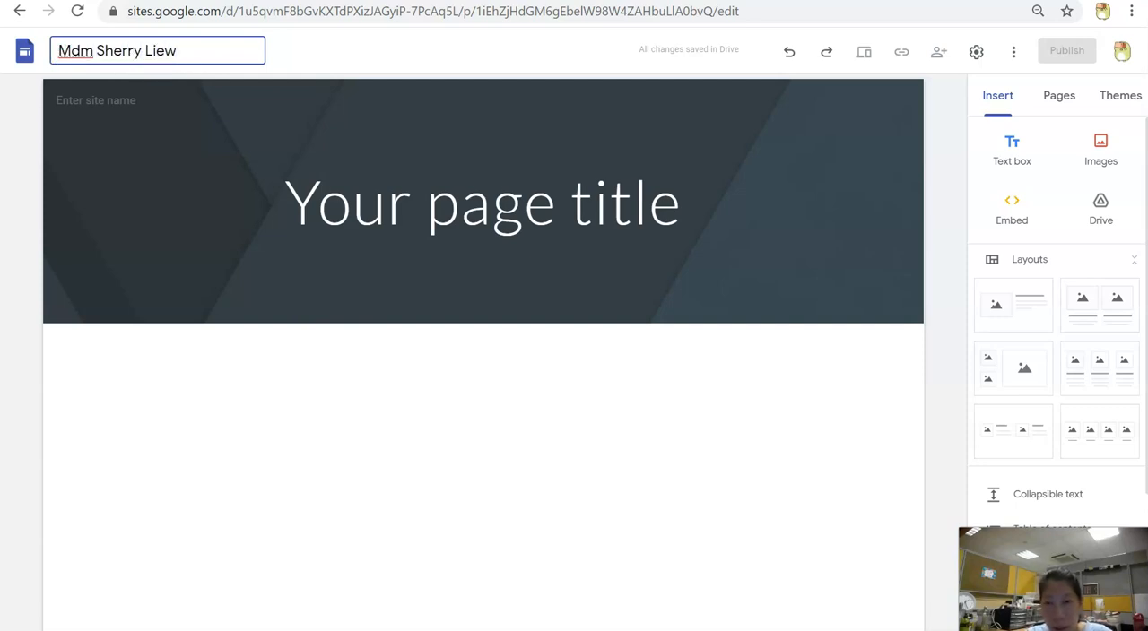
# Replace the placeholder page title in the header with the teacher's title and full name
pyautogui.click(469, 187)
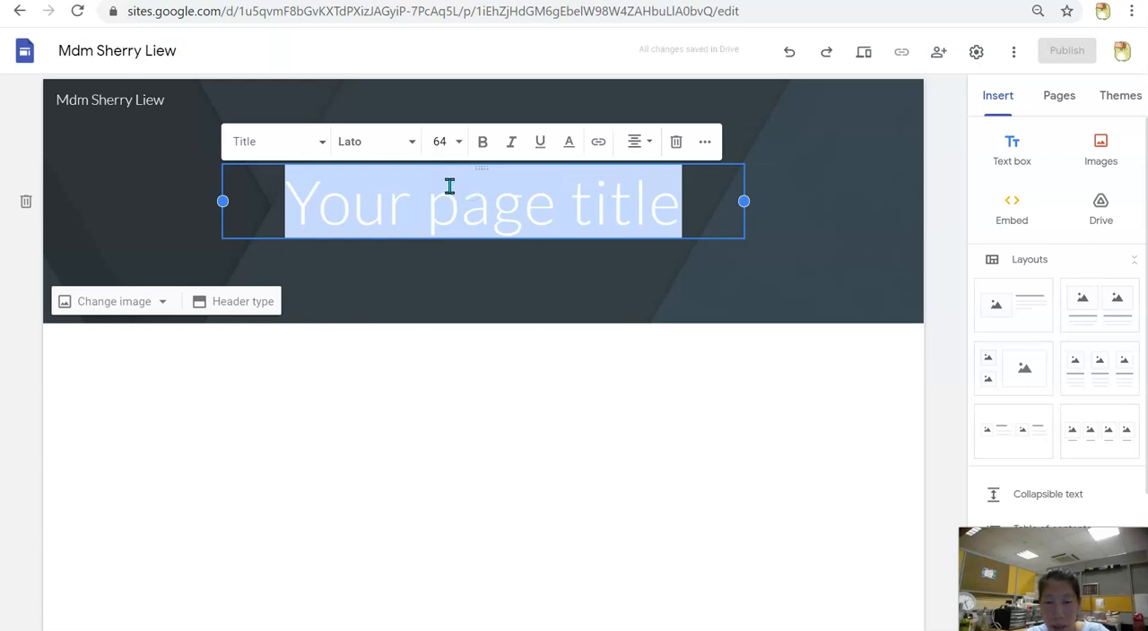
pyautogui.write('Mdm Li')
pyautogui.press('BackSpace')
pyautogui.press('BackSpace')
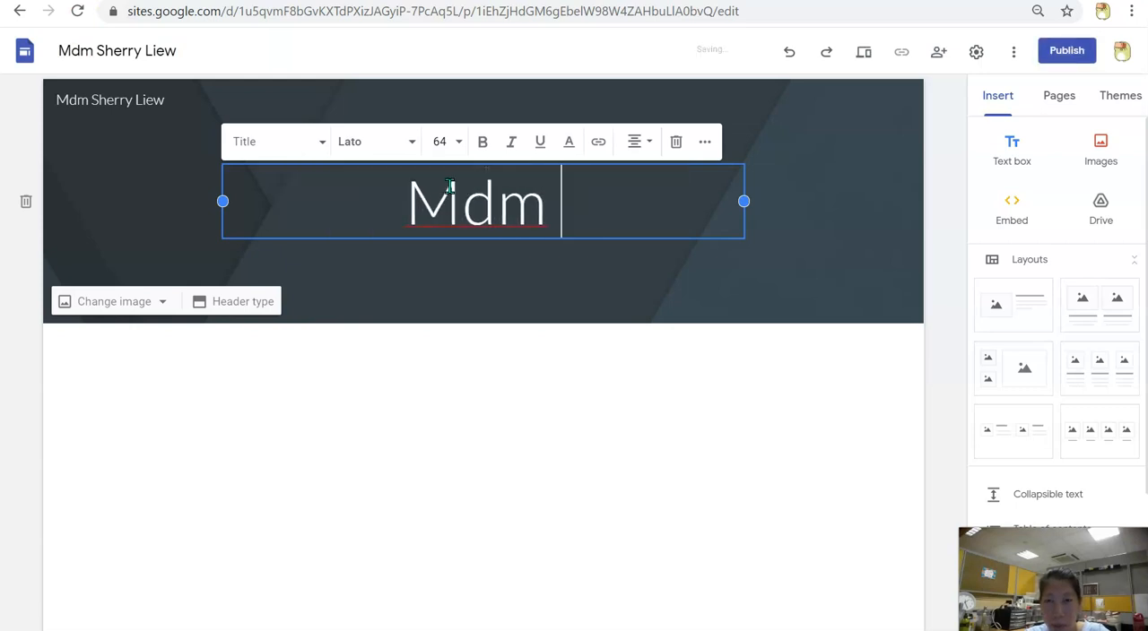
pyautogui.write('Sherry Lie')
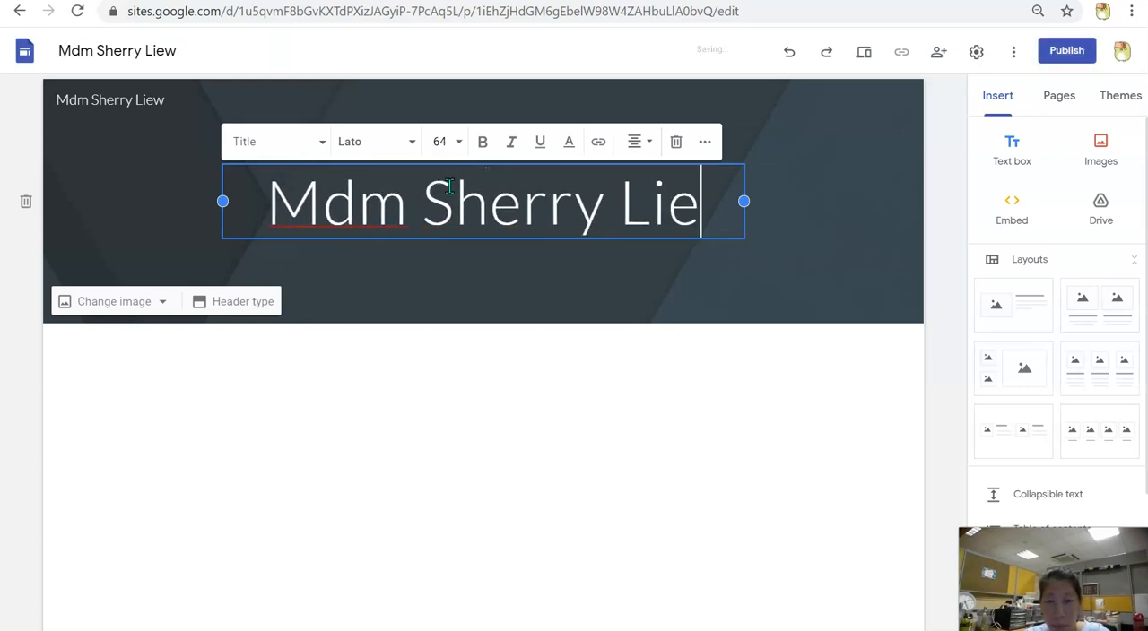
pyautogui.write('w')
pyautogui.click(436, 355)
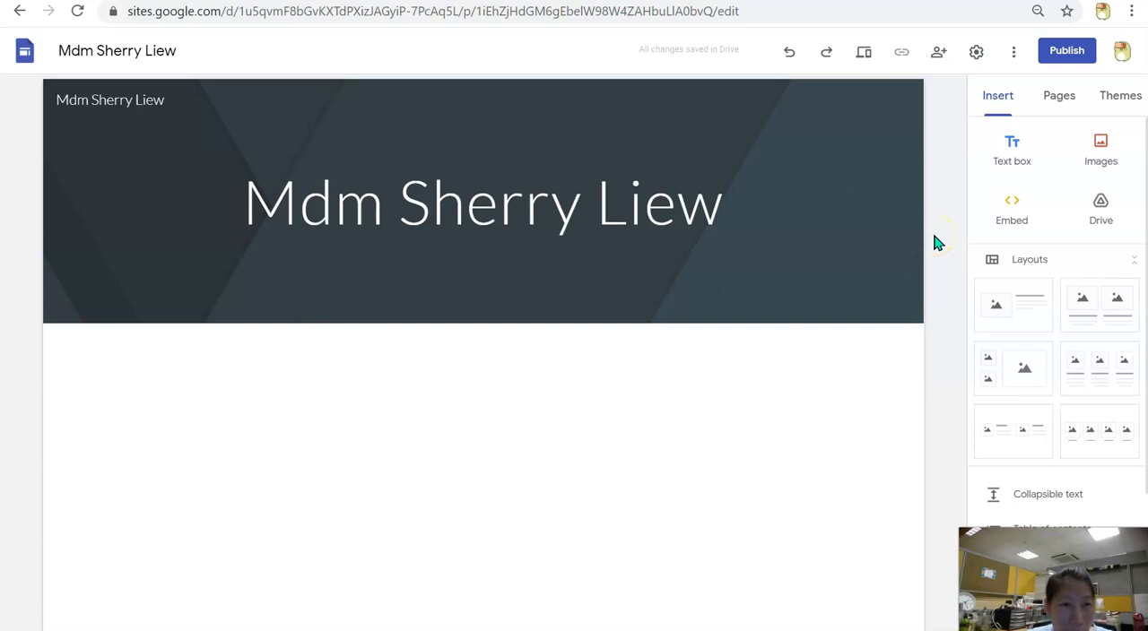
pyautogui.click(1019, 166)
pyautogui.click(1108, 152)
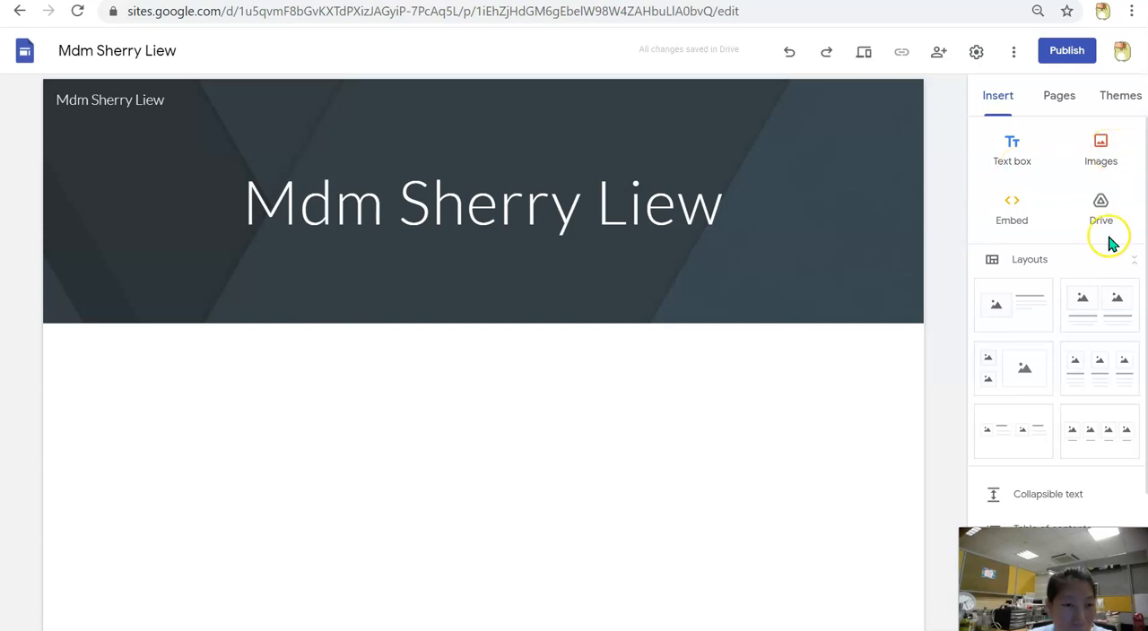
pyautogui.scroll(-2, 1103, 256)
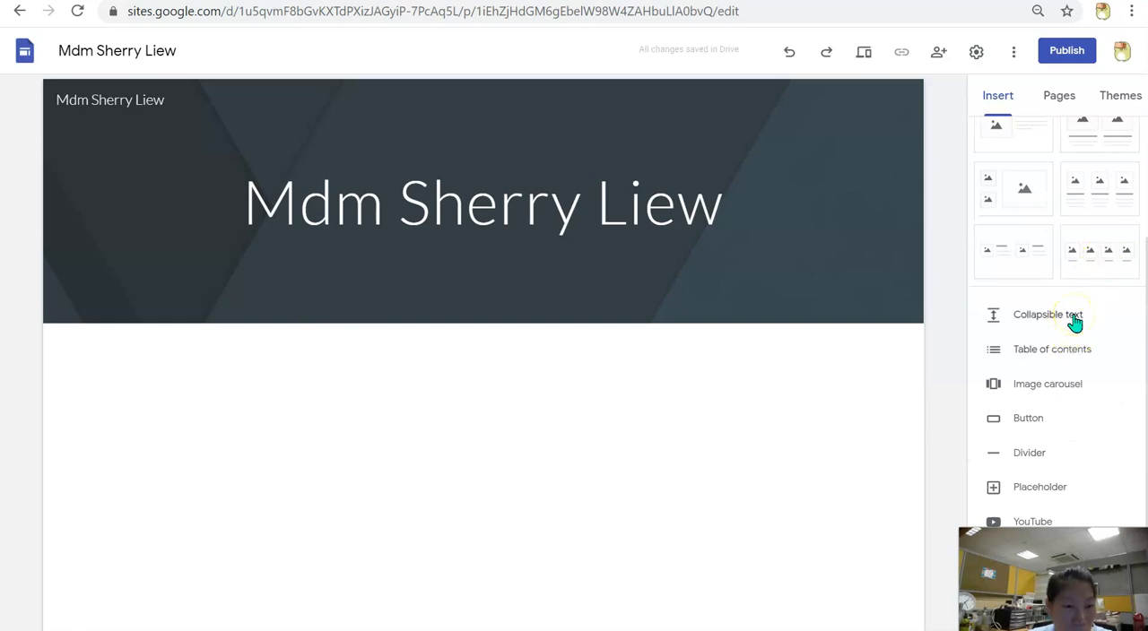
pyautogui.scroll(2, 1074, 321)
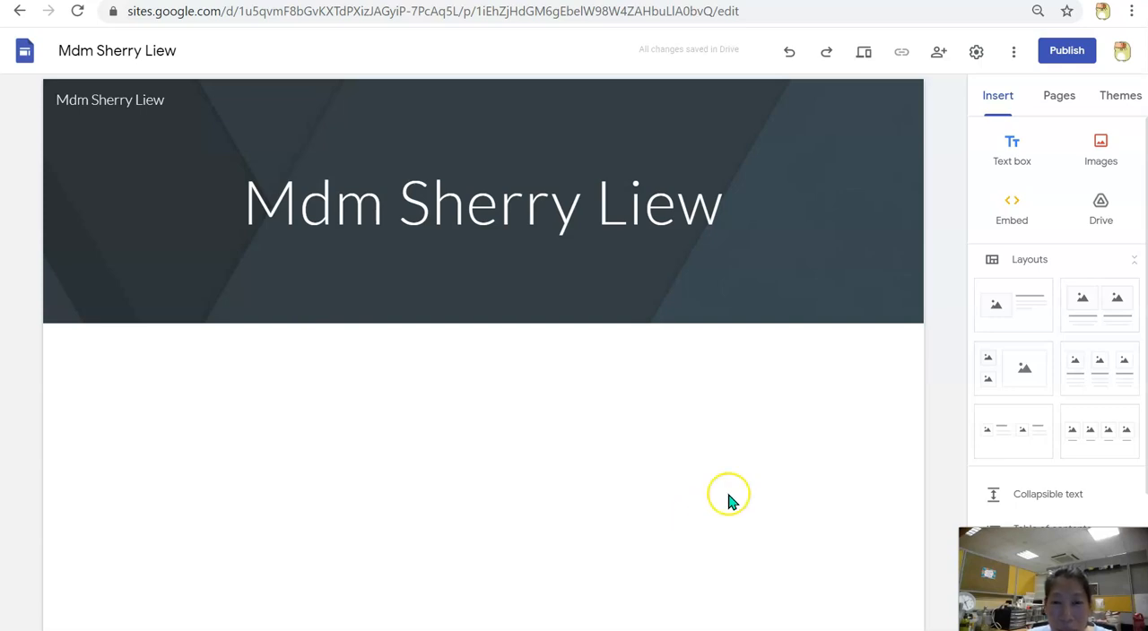
# Add a text box below the header reading "Sec 1 LG 5 CPA, 3A Chemistry, 5A English"
pyautogui.click(1011, 156)
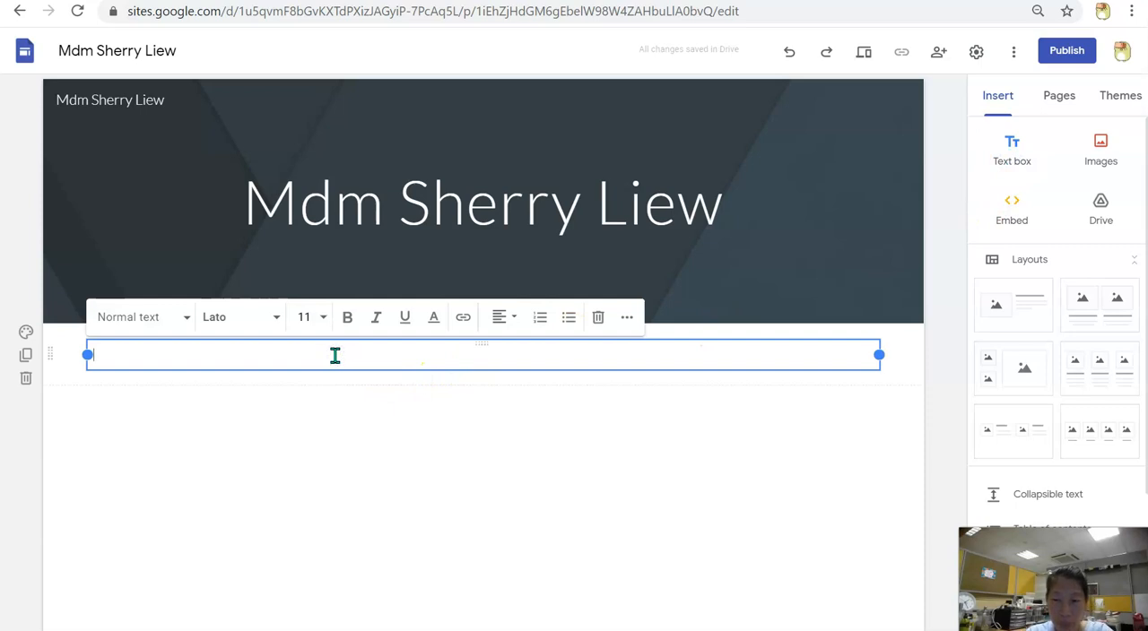
pyautogui.write('1')
pyautogui.write('e')
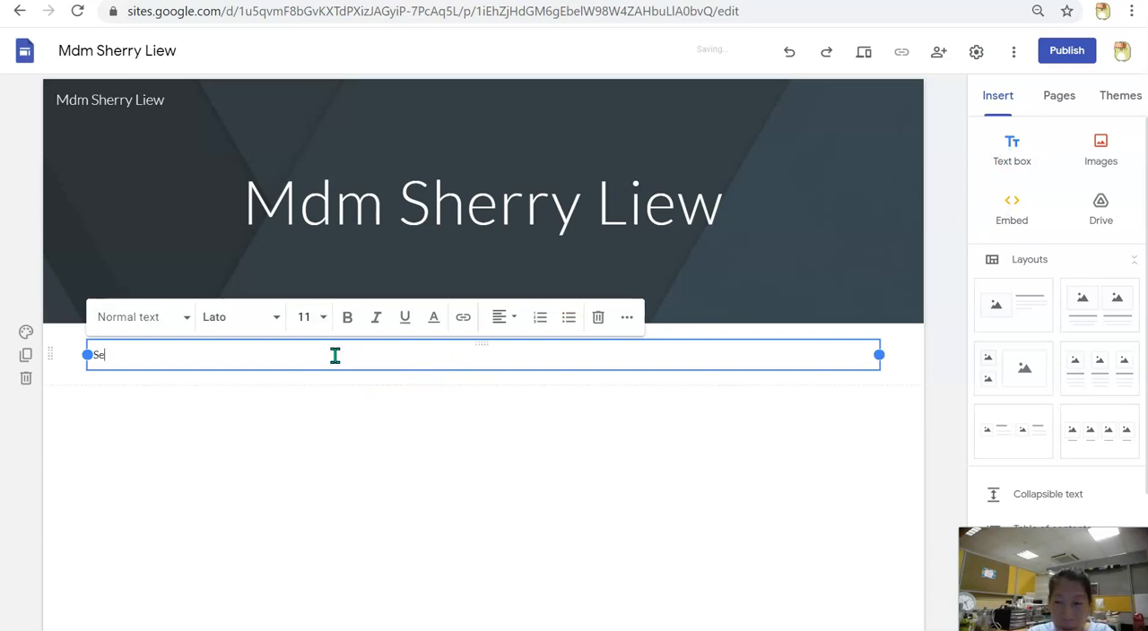
pyautogui.write('c 1 LG 5 CPA.')
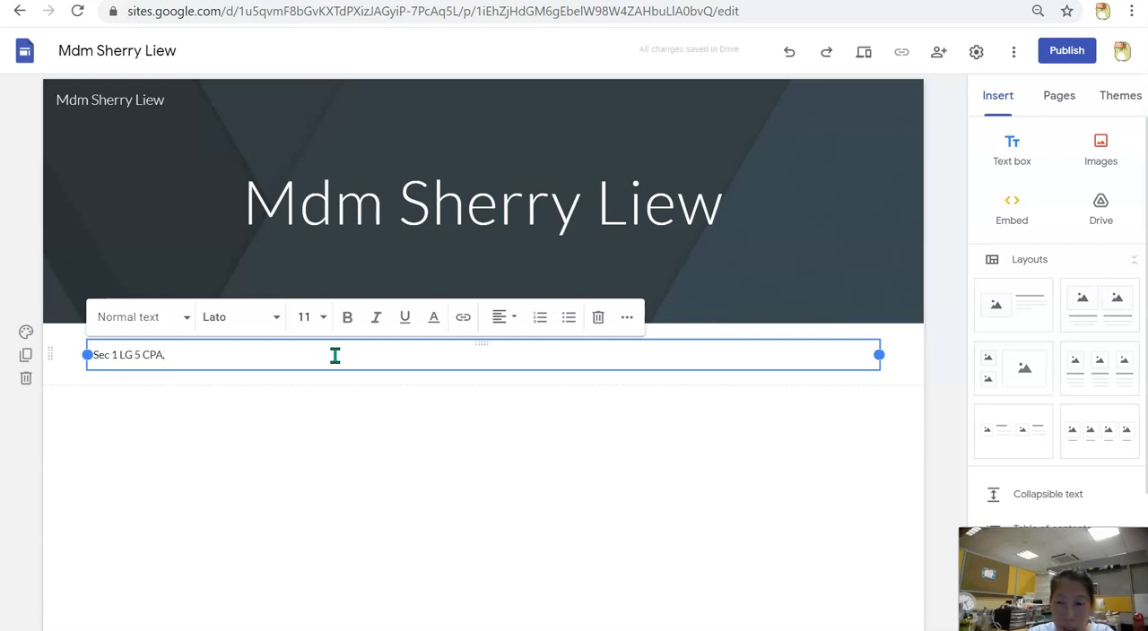
pyautogui.write('3A Chemistry')
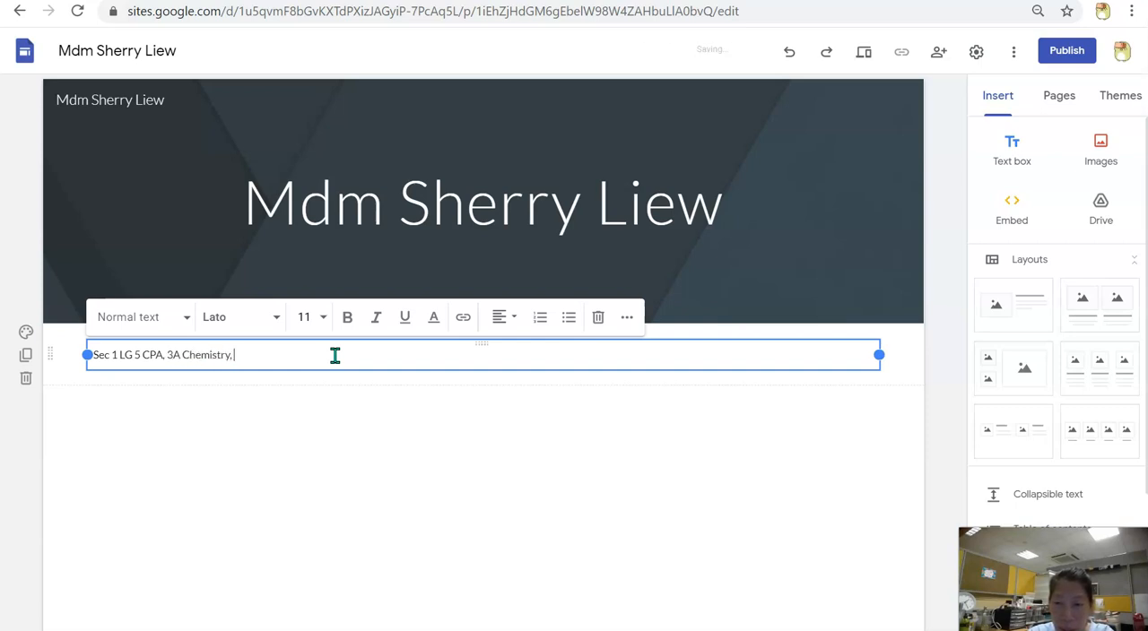
pyautogui.write(', 5A English')
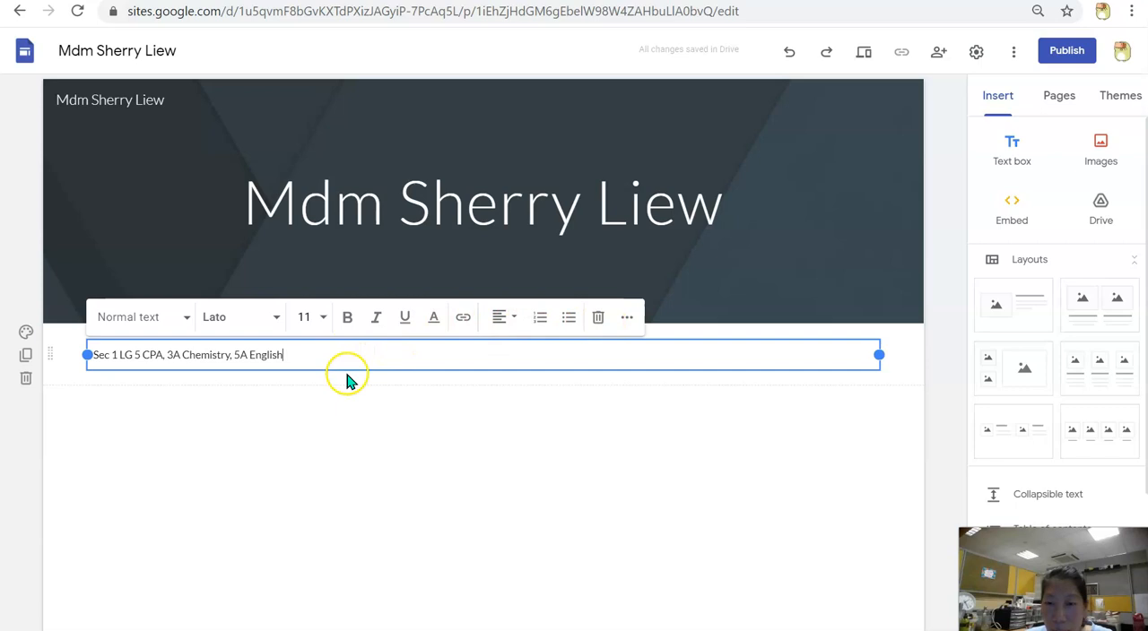
# Move the class list text box into the header beneath the page title and centre its text
pyautogui.moveTo(343, 364); pyautogui.dragTo(357, 242)
pyautogui.click(356, 242)
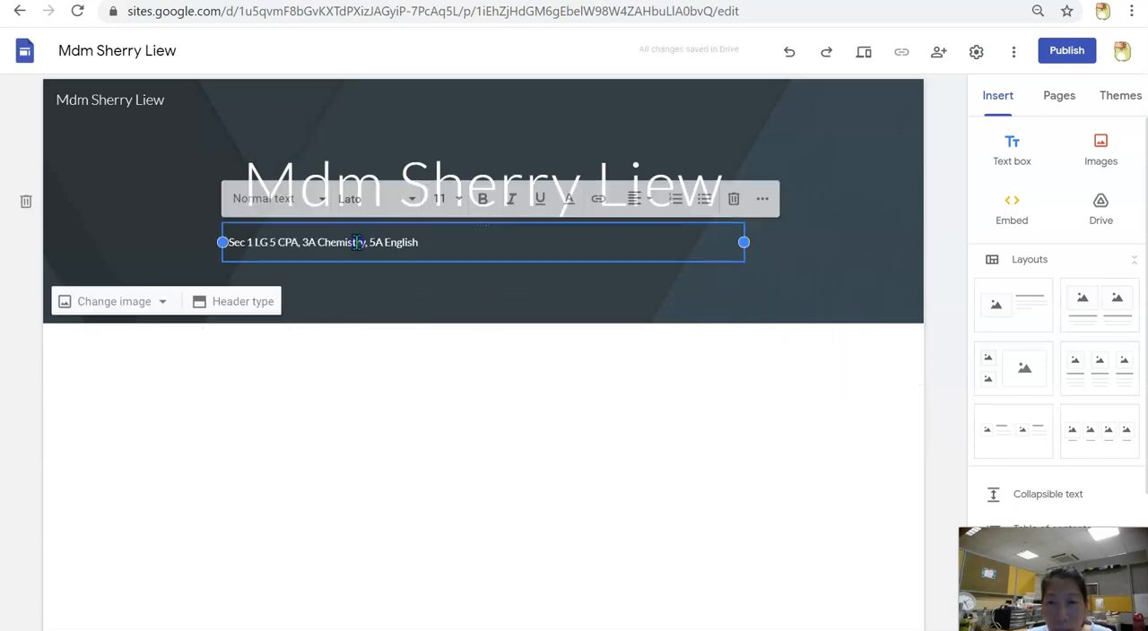
pyautogui.click(639, 203)
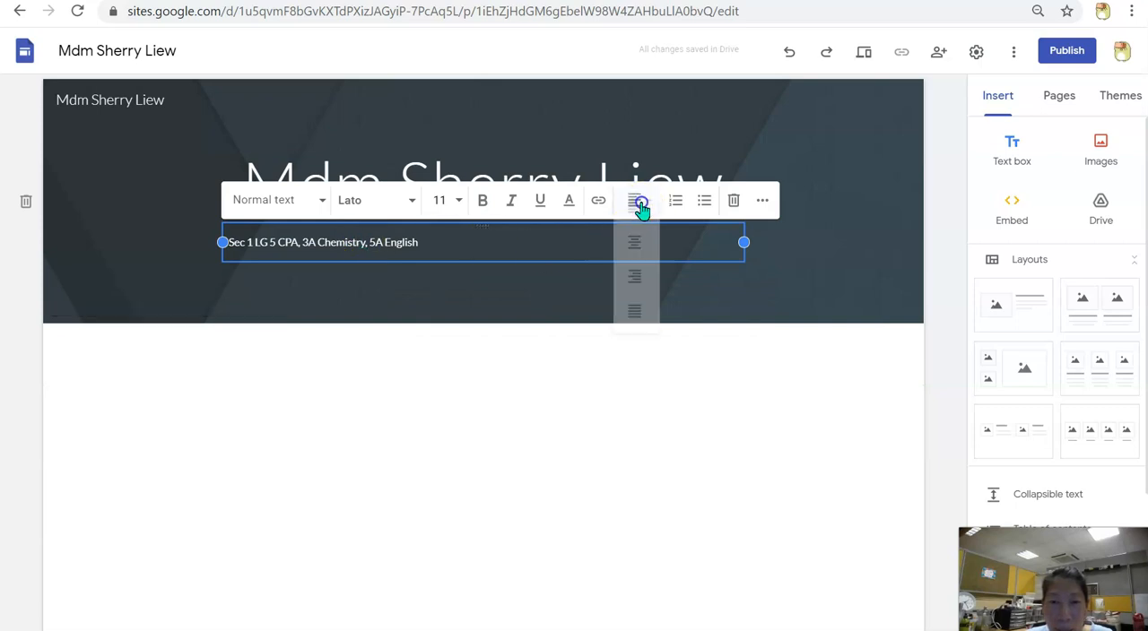
pyautogui.click(636, 249)
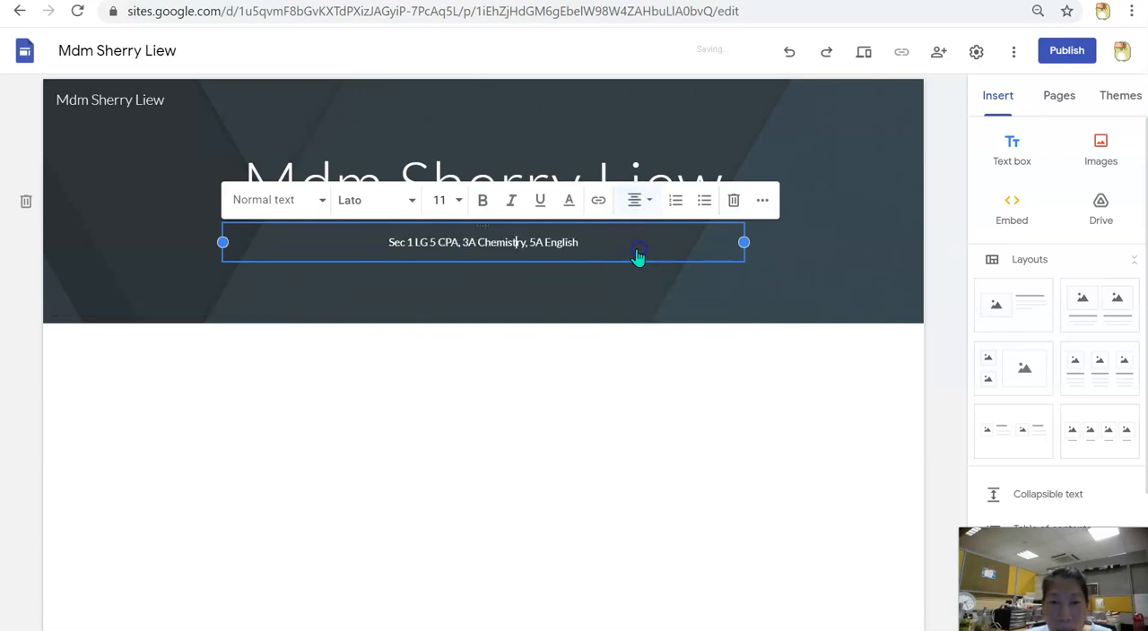
pyautogui.click(421, 378)
# Set the font size of the class list line in the header to 18
pyautogui.click(411, 242)
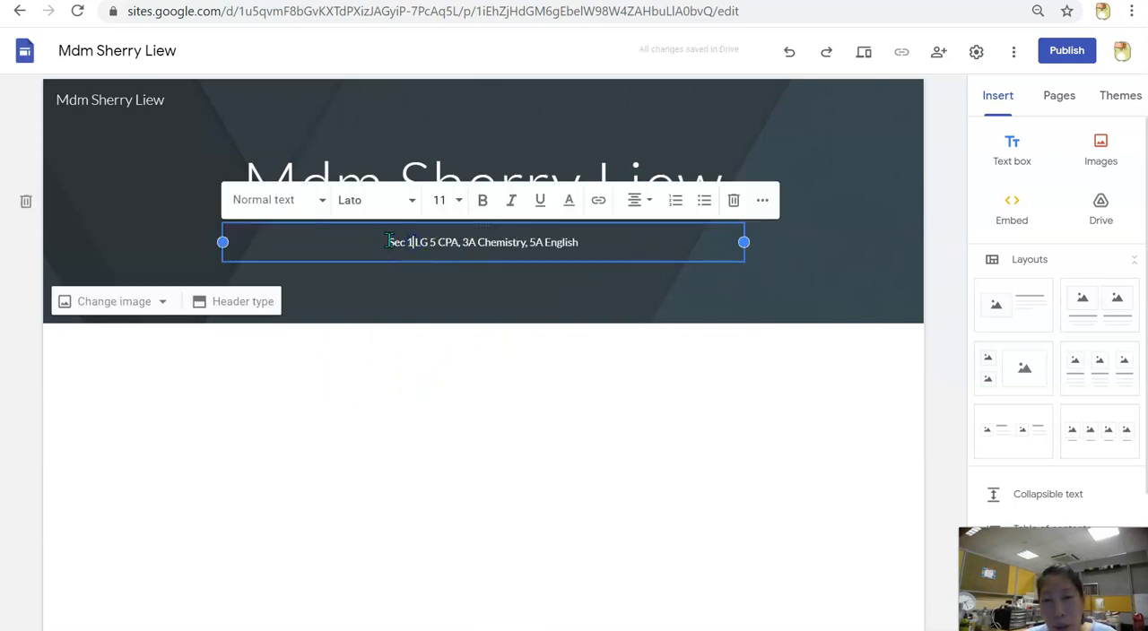
pyautogui.moveTo(387, 242); pyautogui.dragTo(638, 259)
pyautogui.click(454, 199)
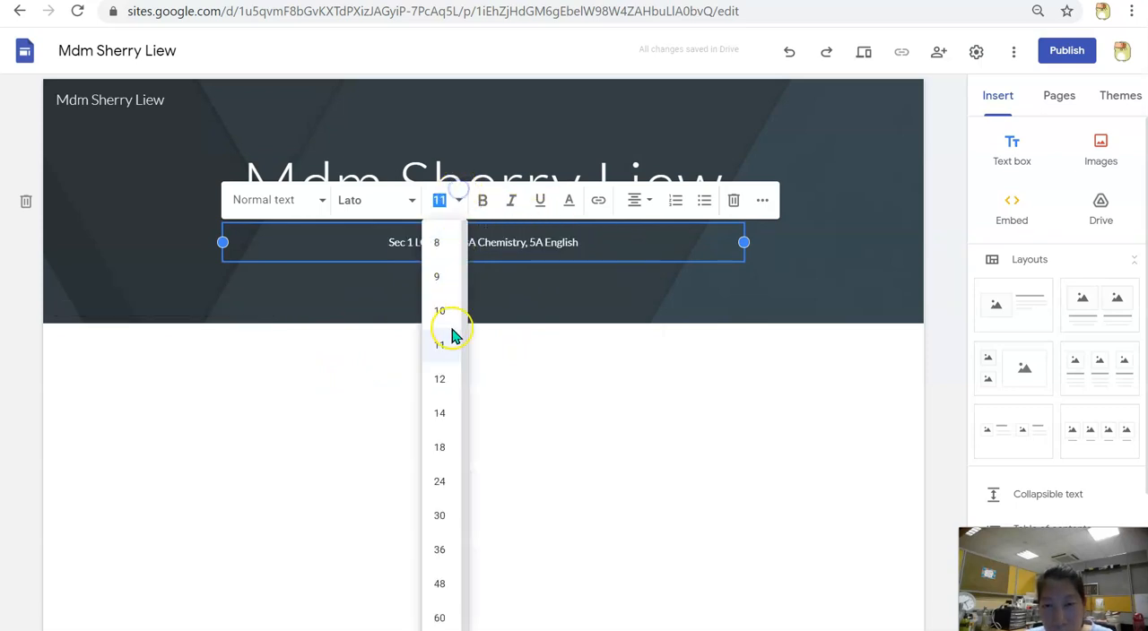
pyautogui.click(442, 443)
pyautogui.click(428, 394)
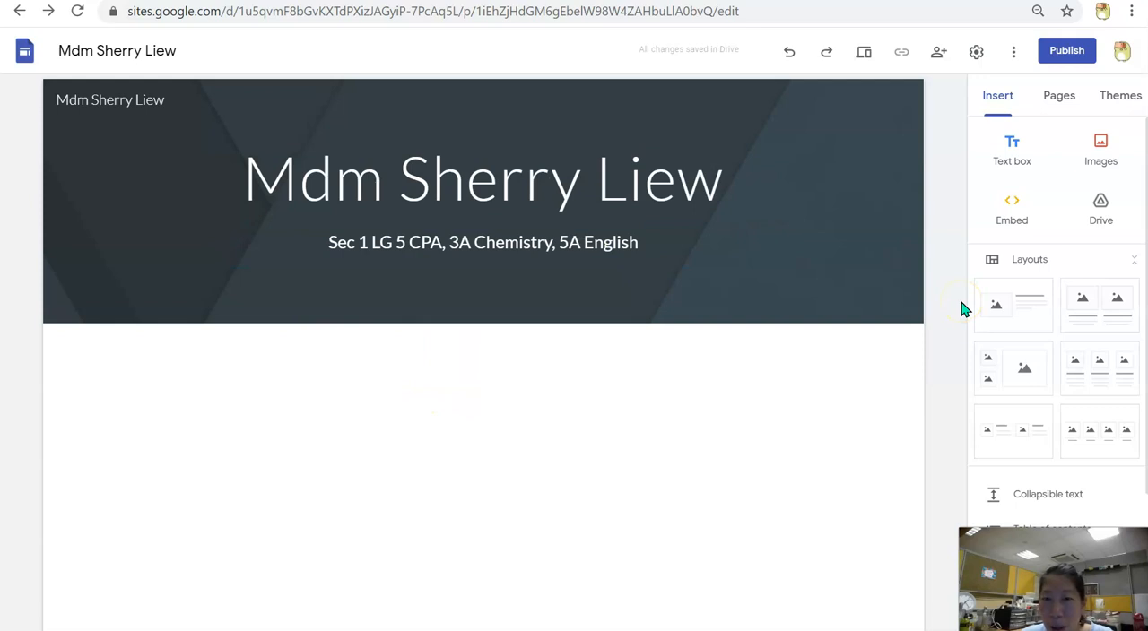
# Upload the teacher's small portrait photo from the computer's Pictures folder onto the page
pyautogui.click(1100, 150)
pyautogui.click(1105, 199)
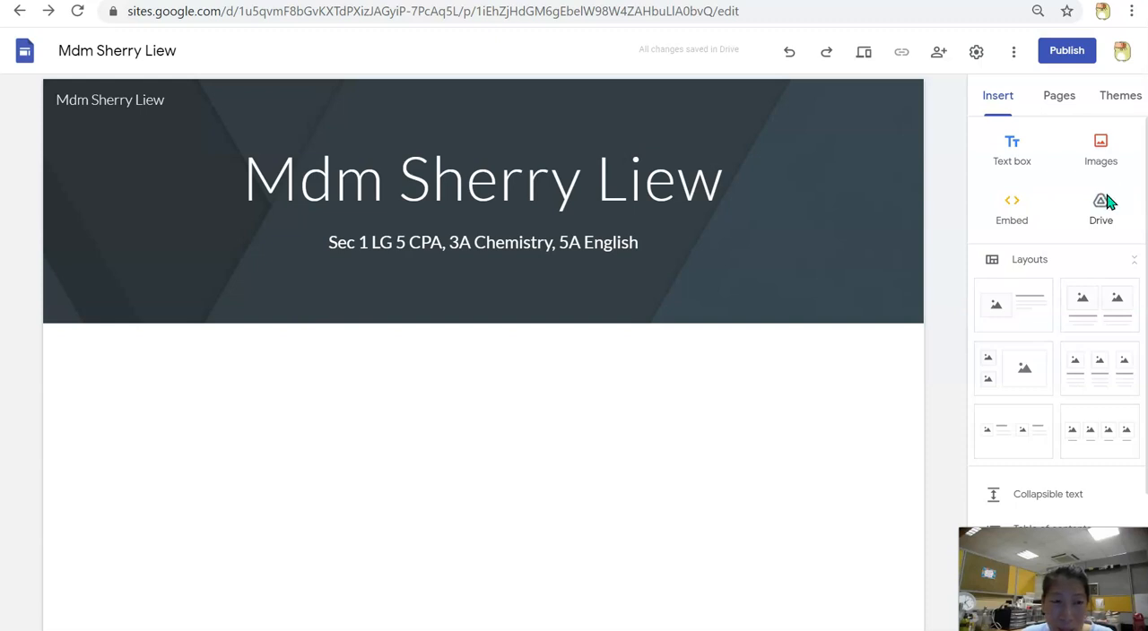
pyautogui.click(578, 368)
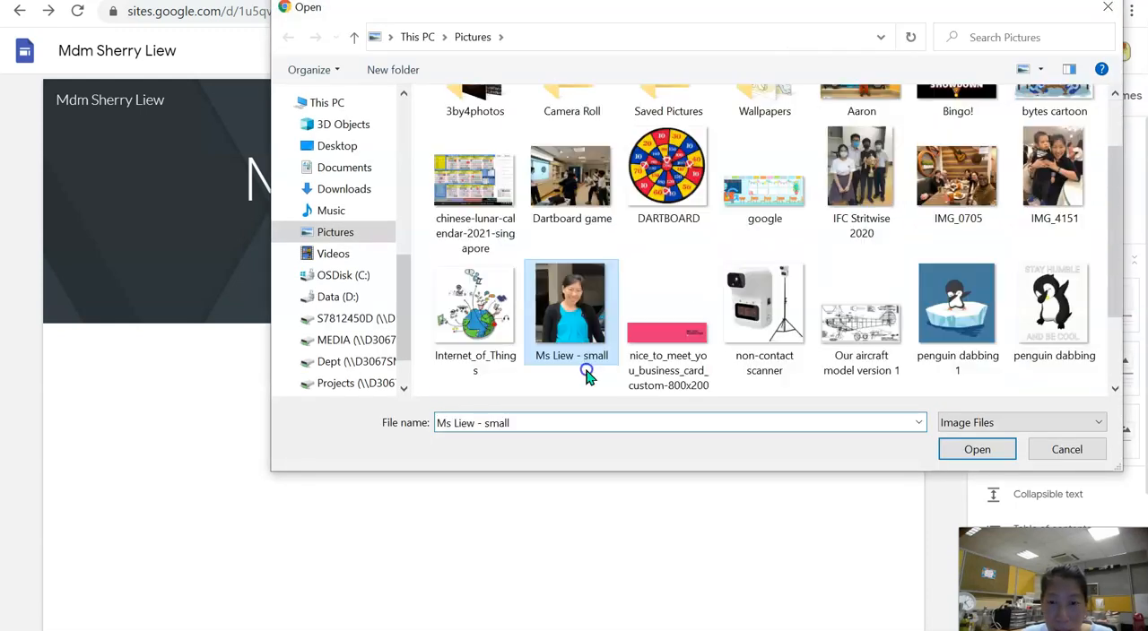
pyautogui.click(991, 451)
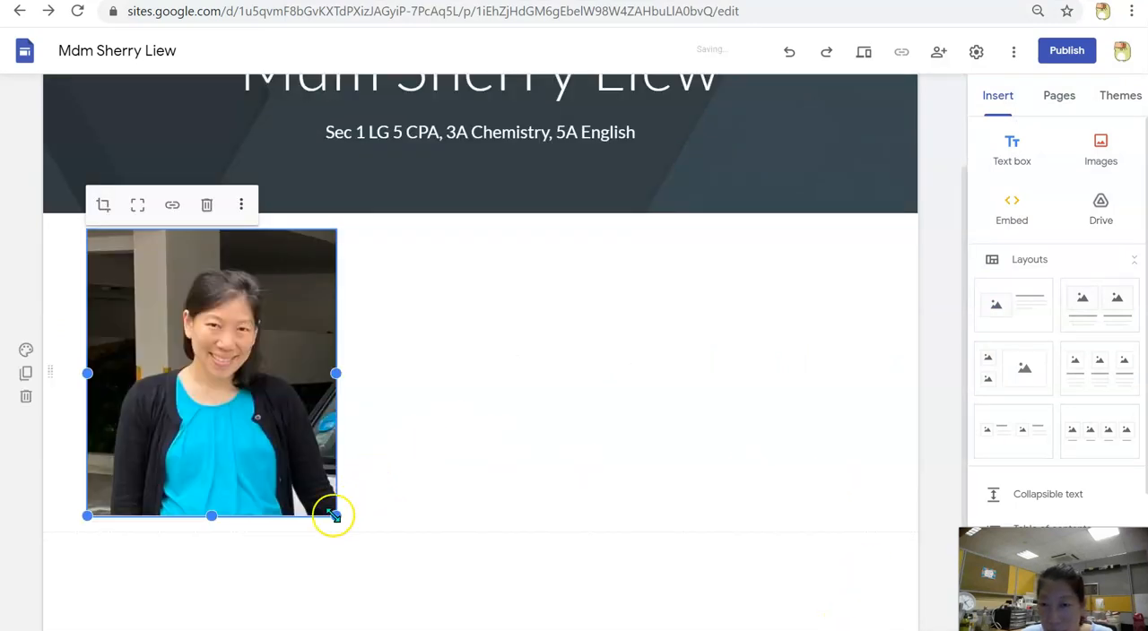
# Shrink the portrait photo to under half its width and move it into the header beside the page title
pyautogui.moveTo(336, 515); pyautogui.dragTo(185, 367)
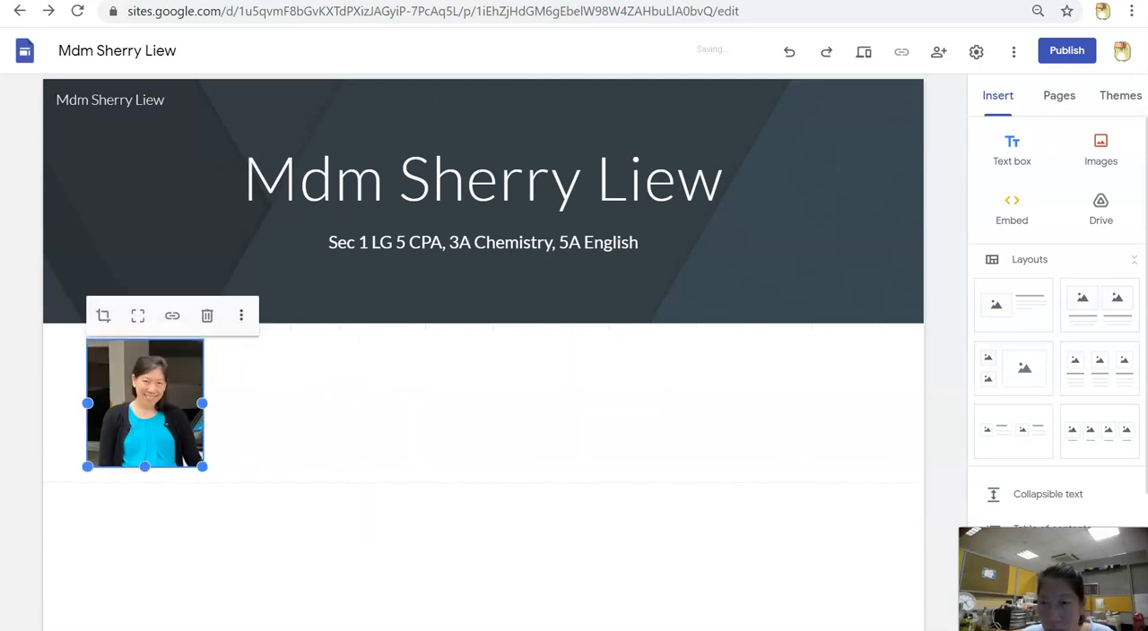
pyautogui.moveTo(132, 423); pyautogui.dragTo(226, 187)
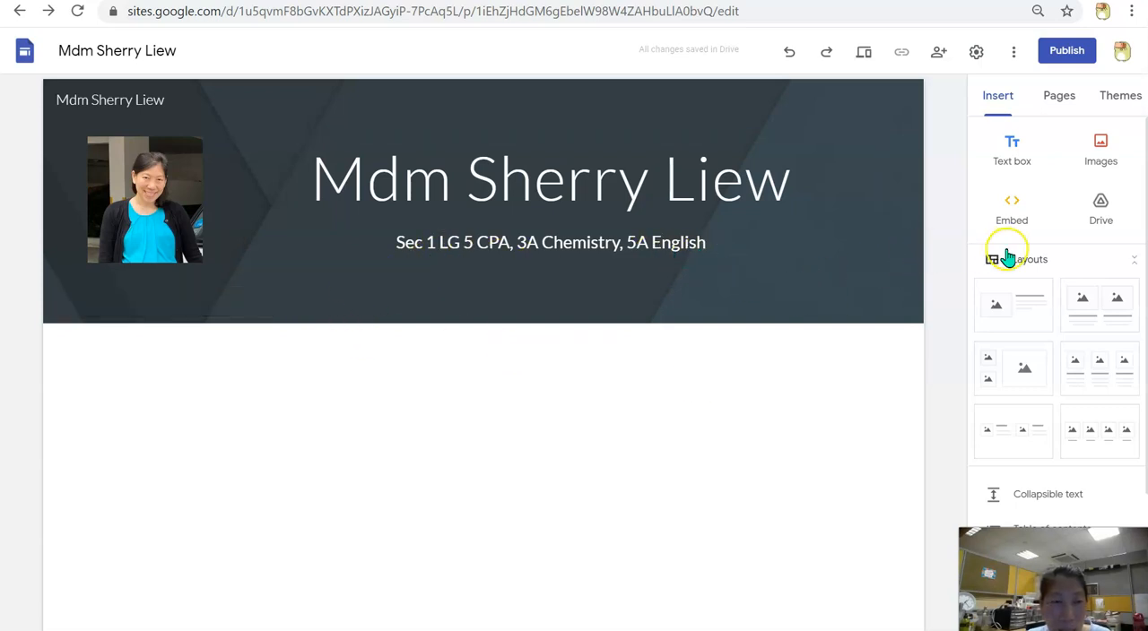
# Add two separate text boxes below the header reading "Sec 1 LG5 CPA" and "Sec 3A Chemistry"
pyautogui.click(1013, 150)
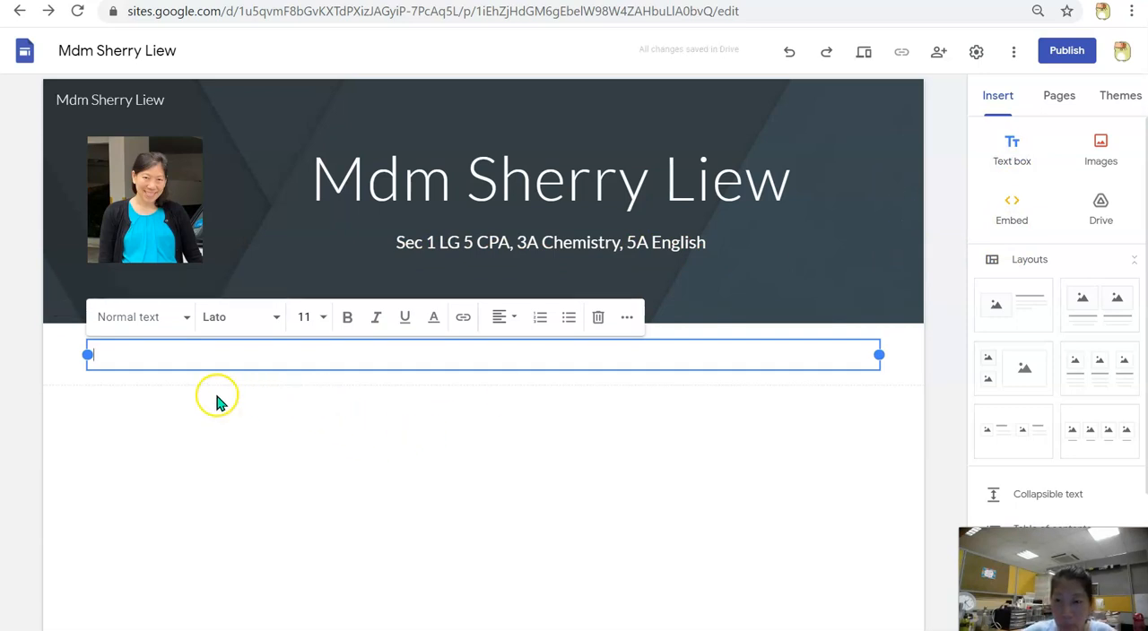
pyautogui.write('Sec 1 LG5 CPA')
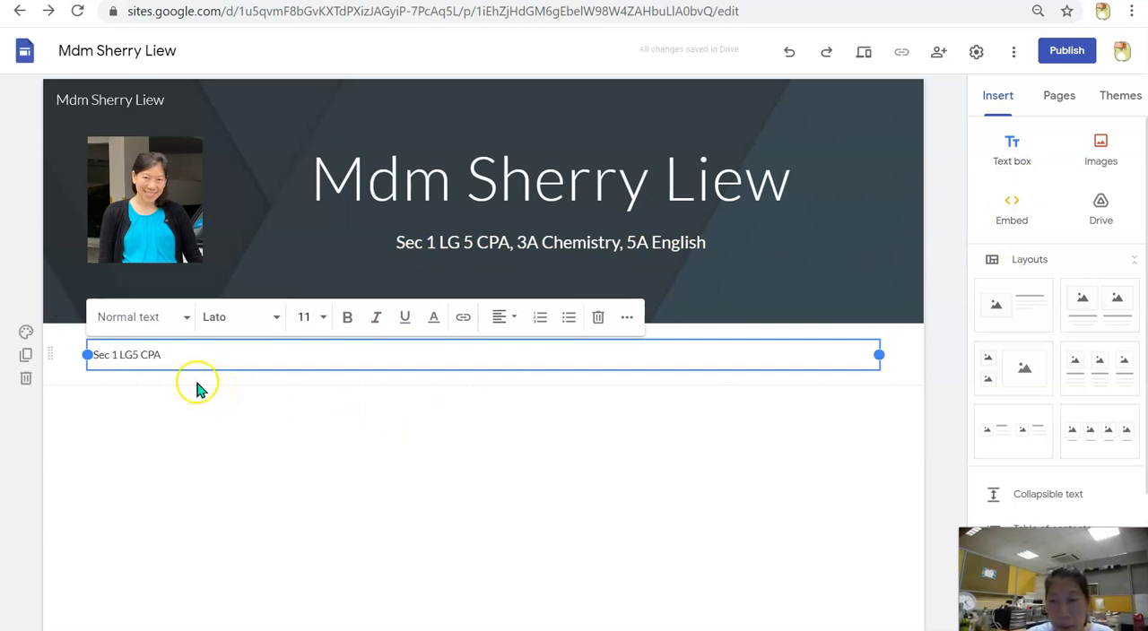
pyautogui.click(234, 419)
pyautogui.click(1000, 161)
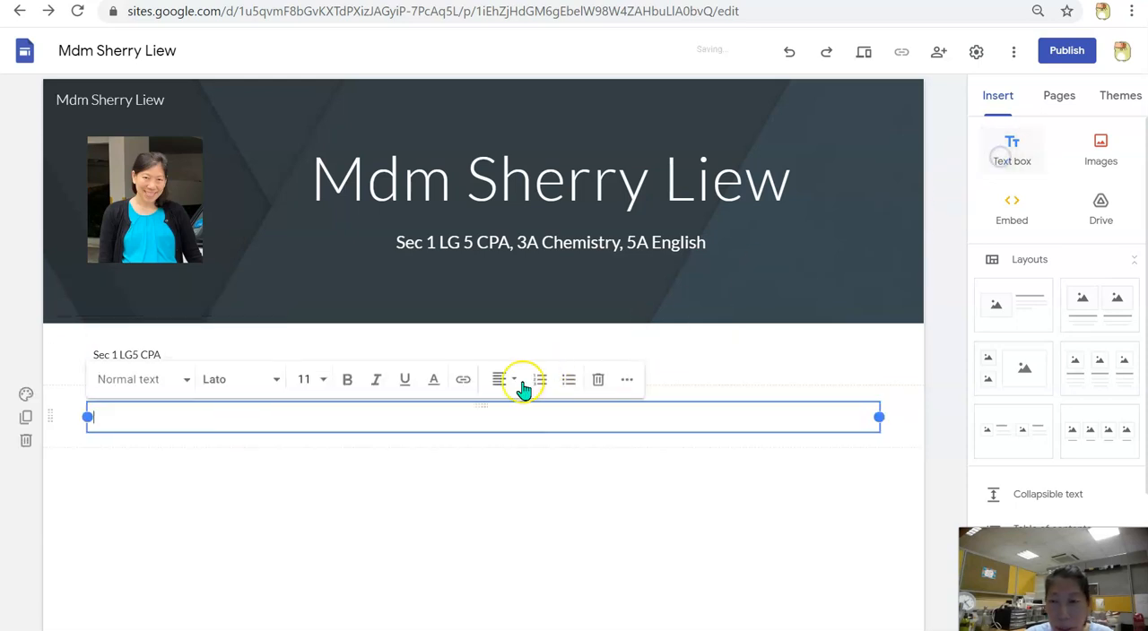
pyautogui.write('Sec 3A Chemistry')
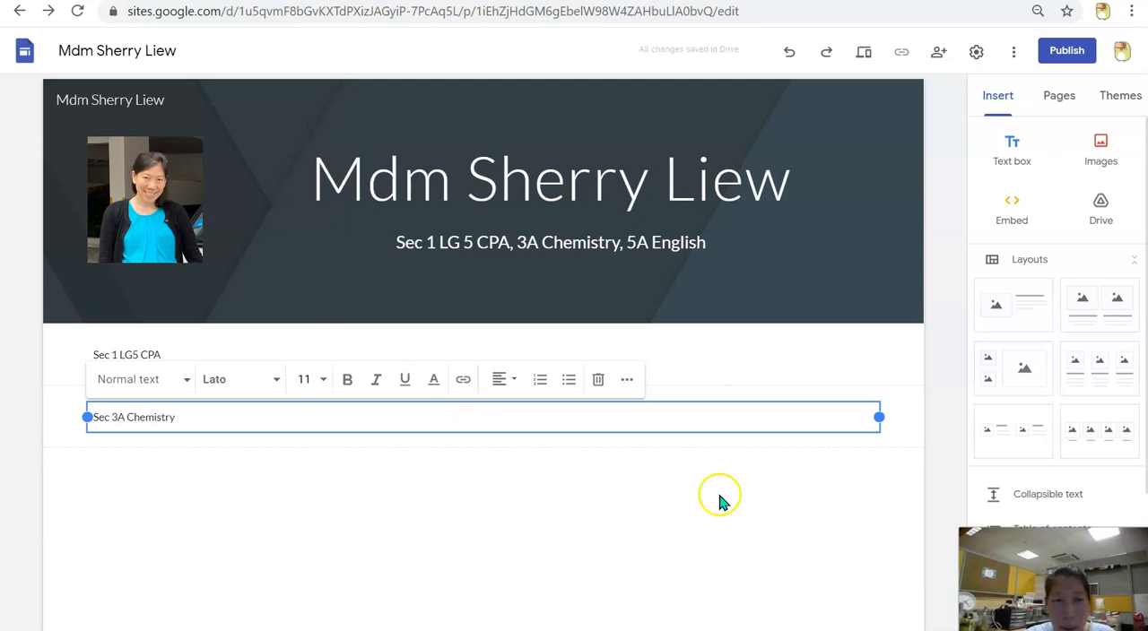
# Add a third text box below the Sec 3A Chemistry box reading "Sec 5A English"
pyautogui.click(625, 482)
pyautogui.click(1006, 148)
pyautogui.click(307, 480)
pyautogui.write('Sec 5A English')
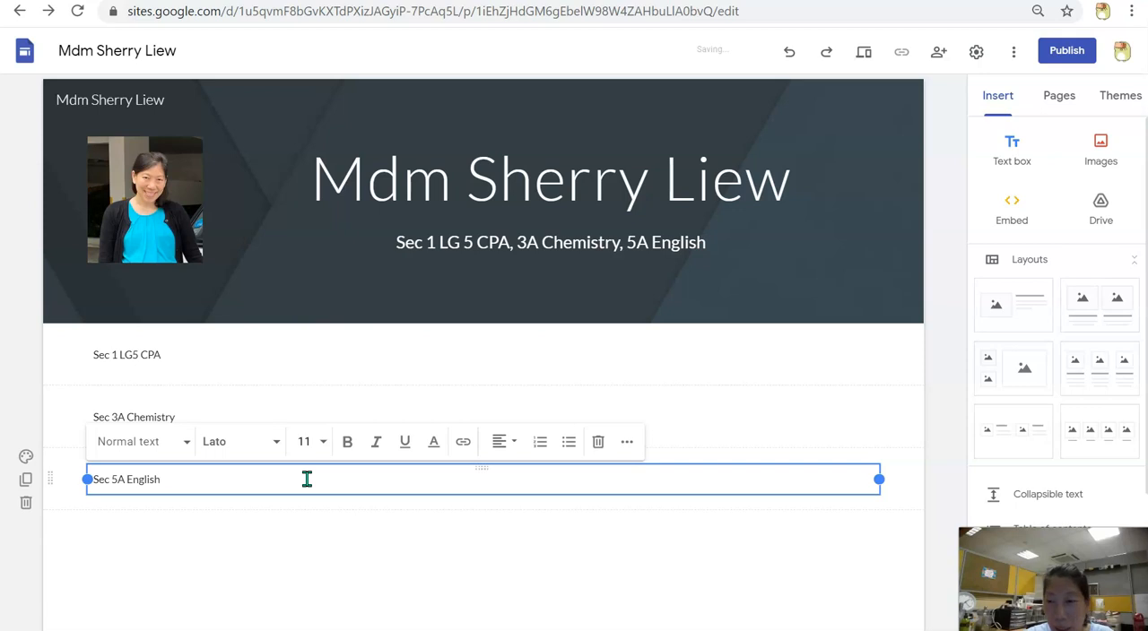
pyautogui.click(308, 532)
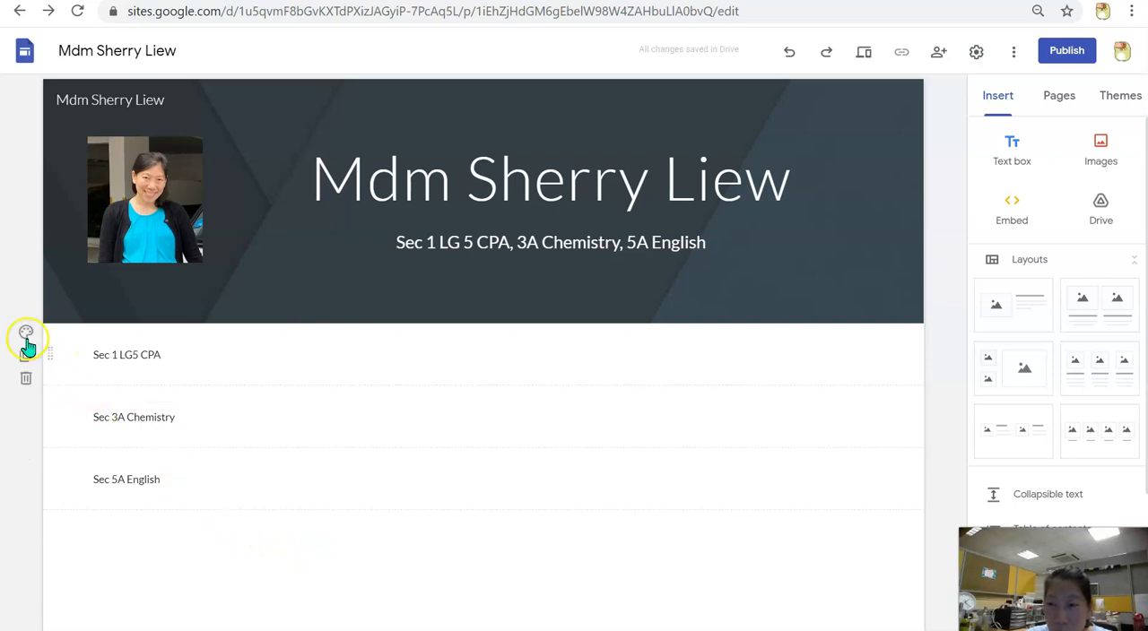
# Set the section background of all three class heading sections to Emphasis 2
pyautogui.click(26, 332)
pyautogui.click(116, 417)
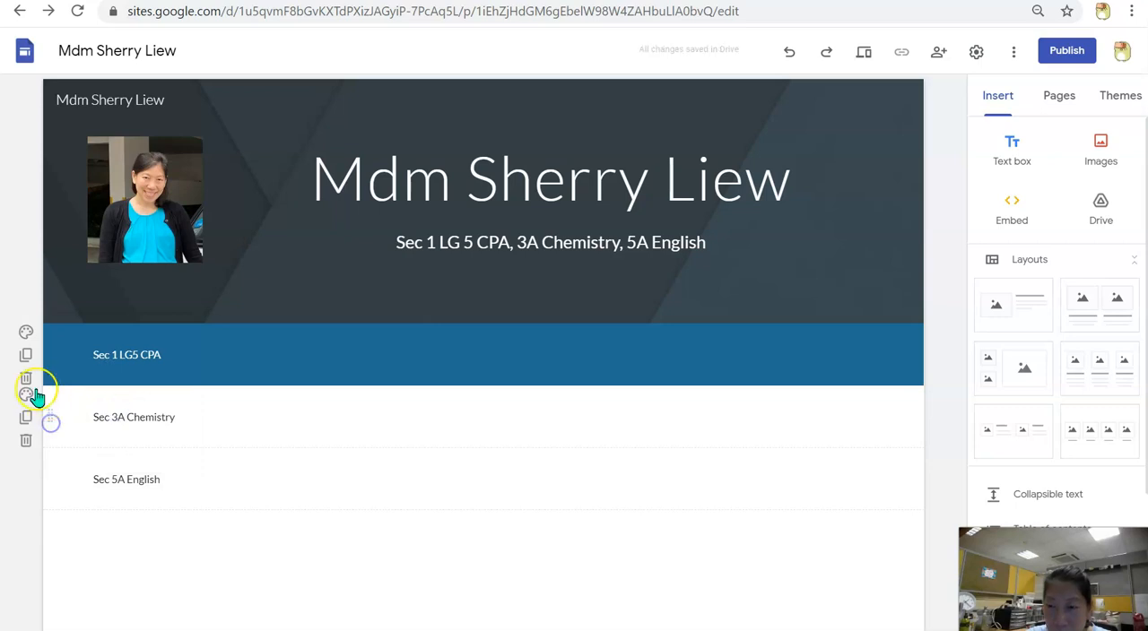
pyautogui.click(114, 417)
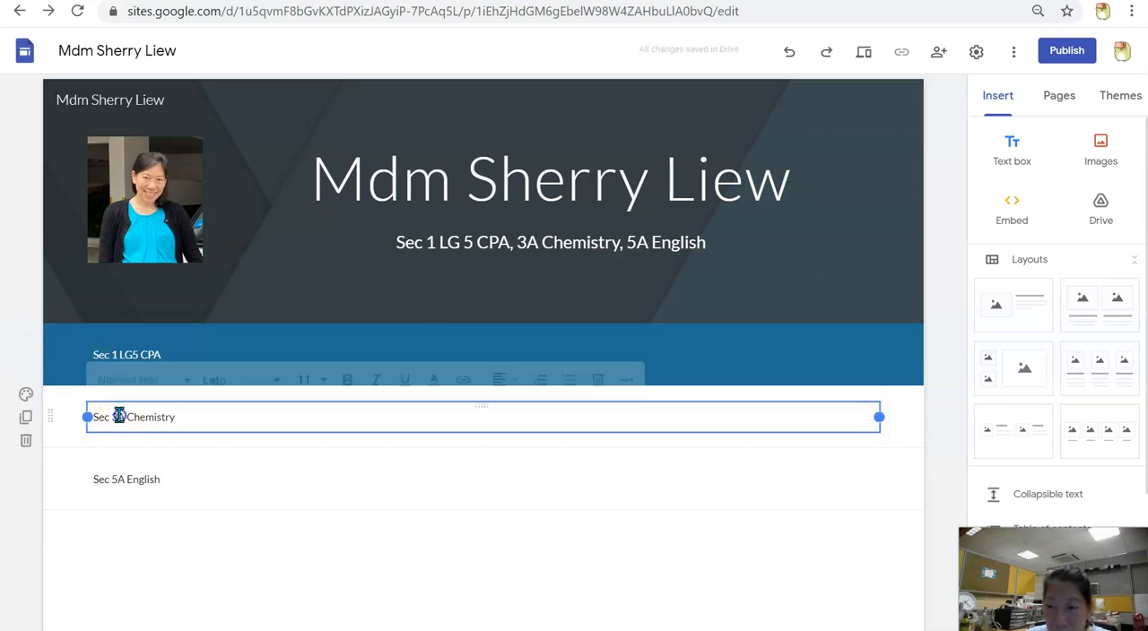
pyautogui.click(25, 396)
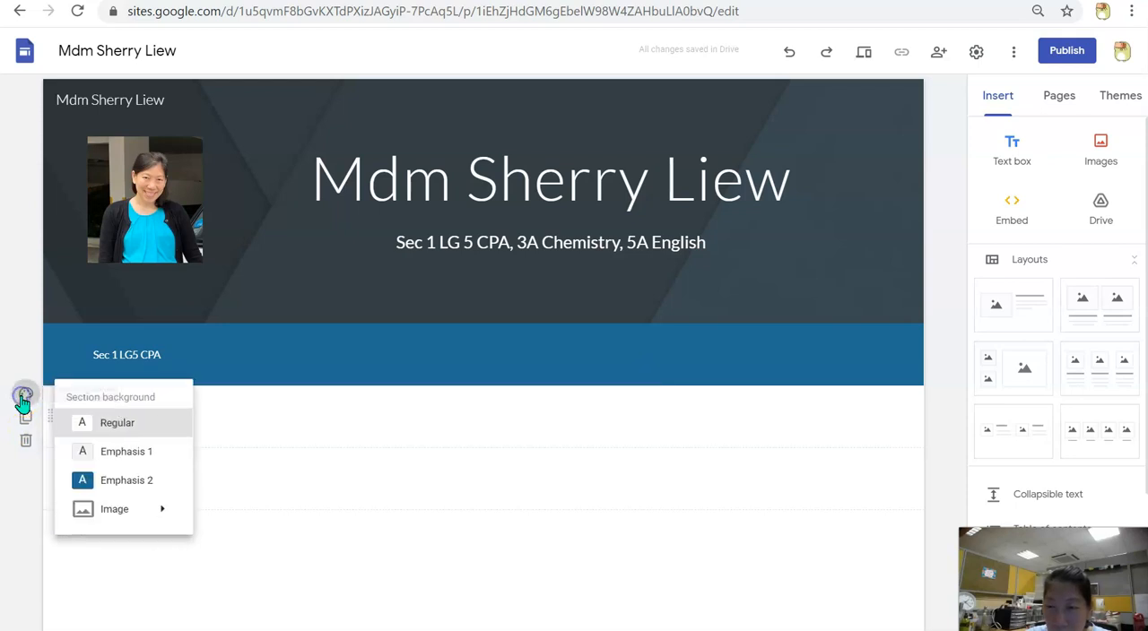
pyautogui.click(93, 482)
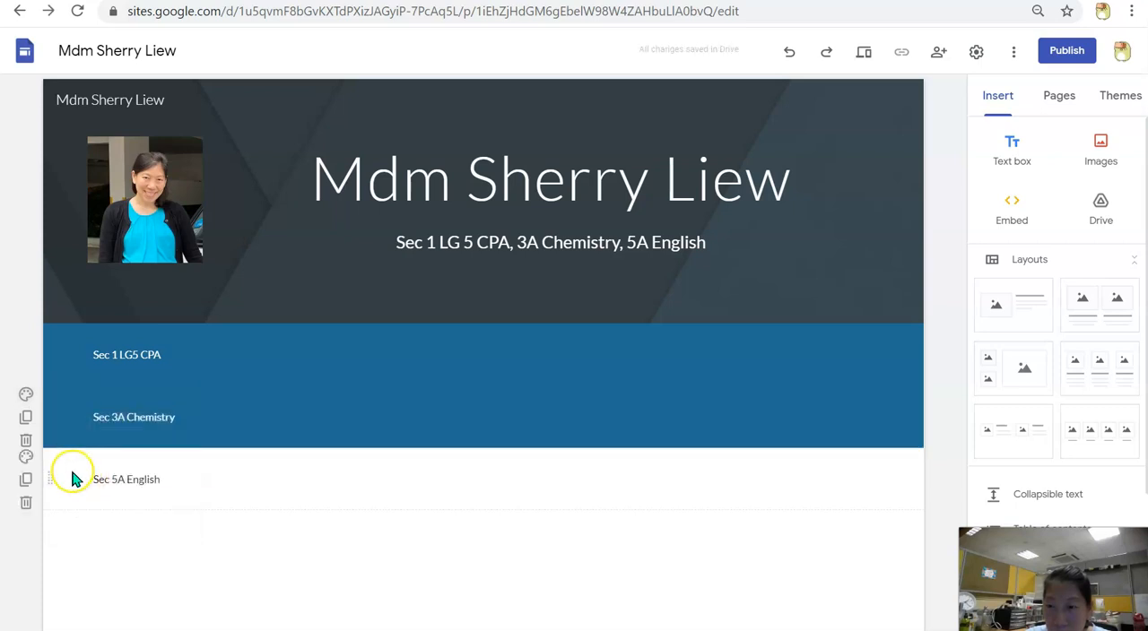
pyautogui.click(133, 489)
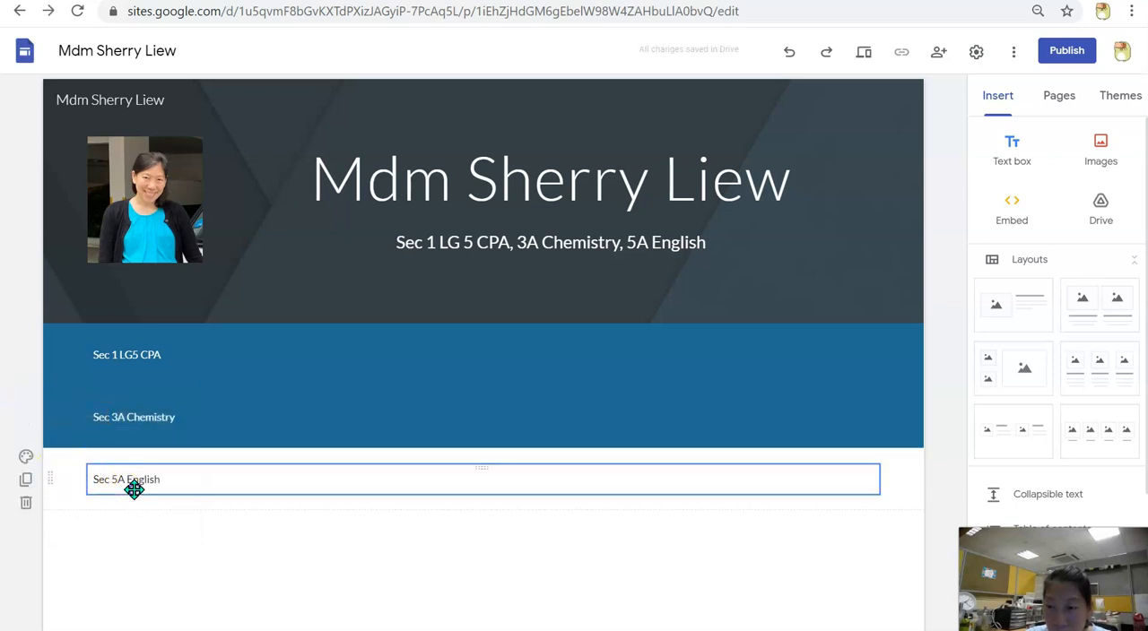
pyautogui.click(25, 457)
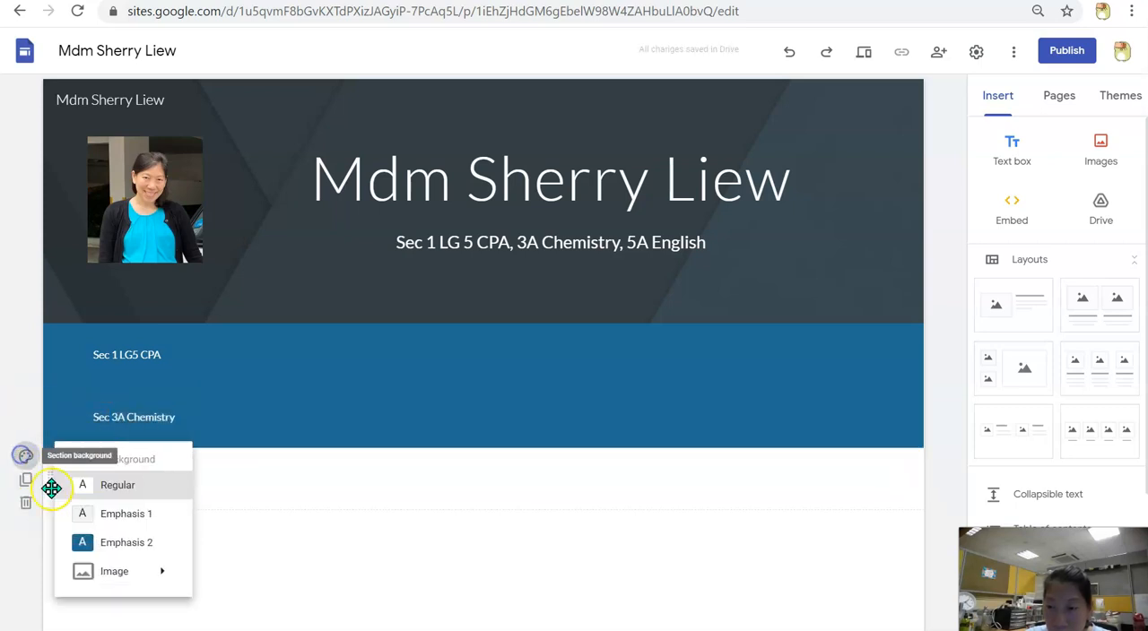
pyautogui.click(104, 544)
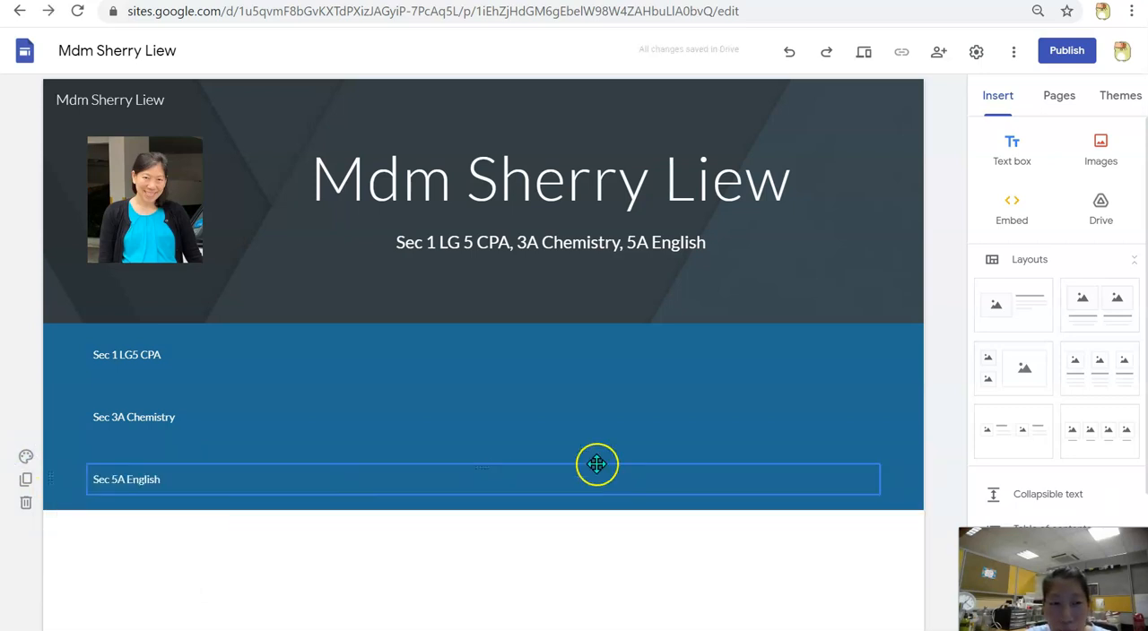
# Insert a new text box section and move it directly below the Sec 1 LG5 CPA heading
pyautogui.click(1015, 158)
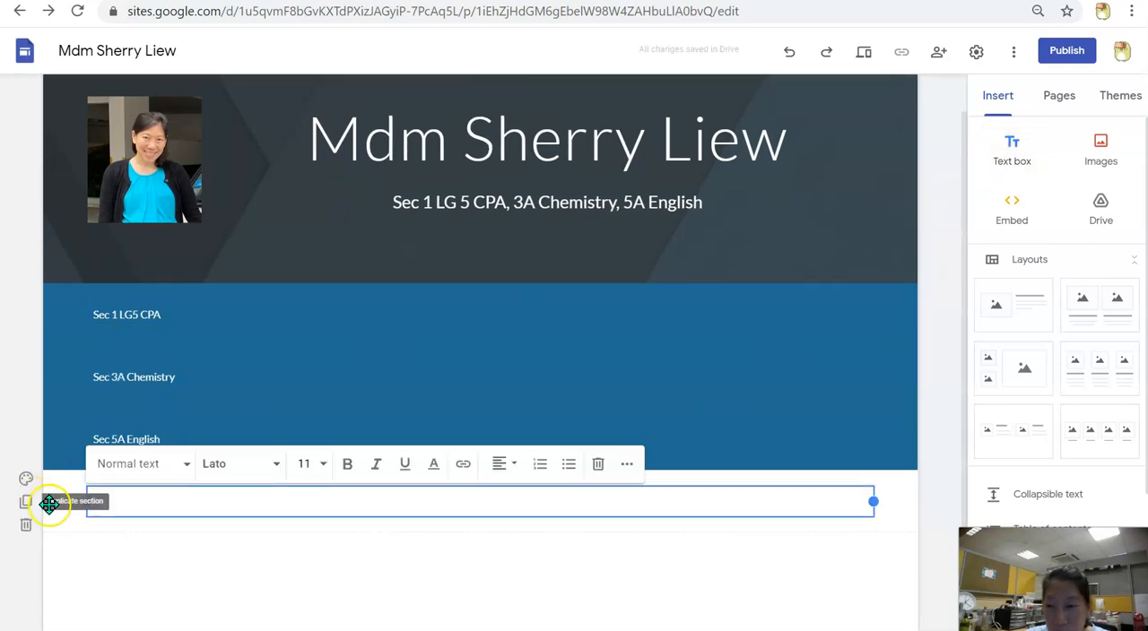
pyautogui.moveTo(50, 501); pyautogui.dragTo(48, 363)
pyautogui.click(131, 371)
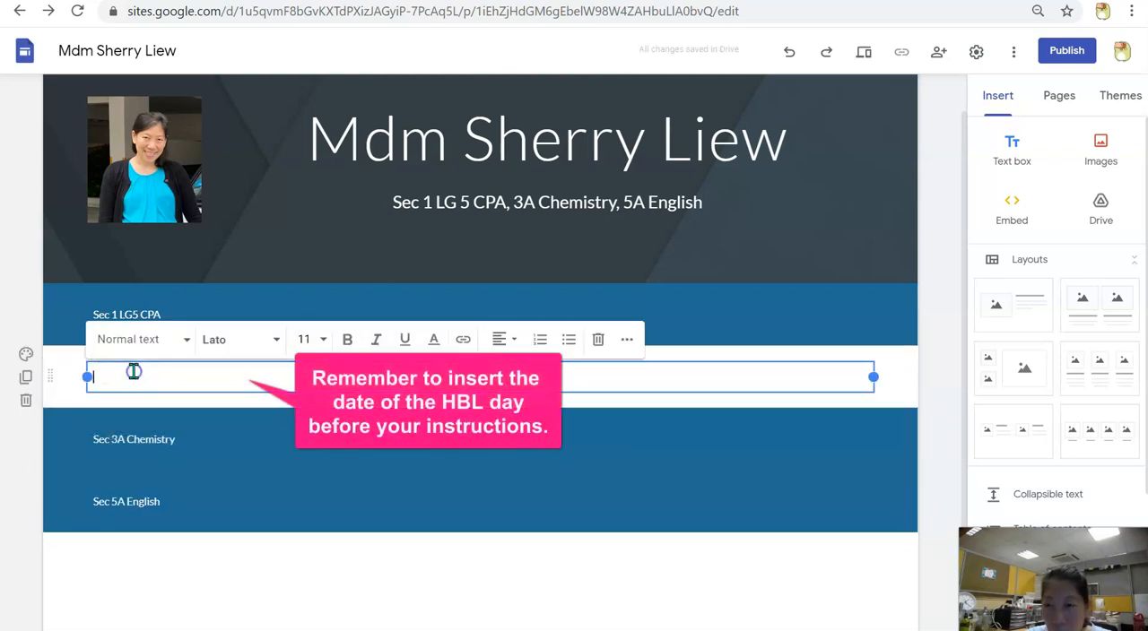
# Fill the text box under Sec 1 LG5 CPA with two lines: "Type instructions for LG5 here." and "Classroom, SLS or to read tb or wb."
pyautogui.write('Type instruction')
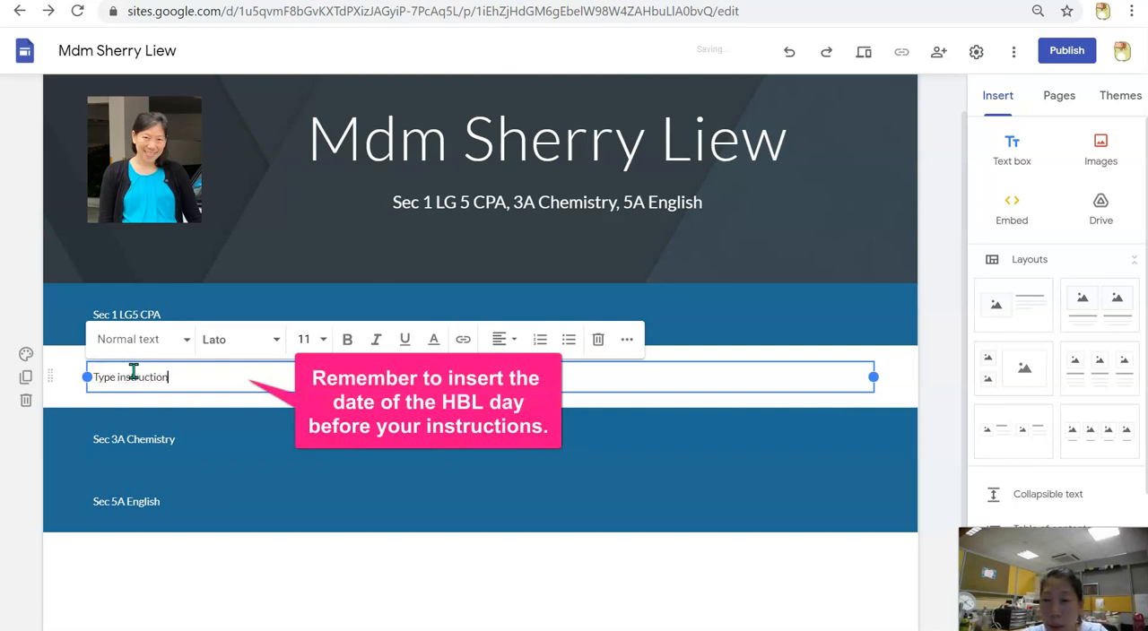
pyautogui.write('s for LG5')
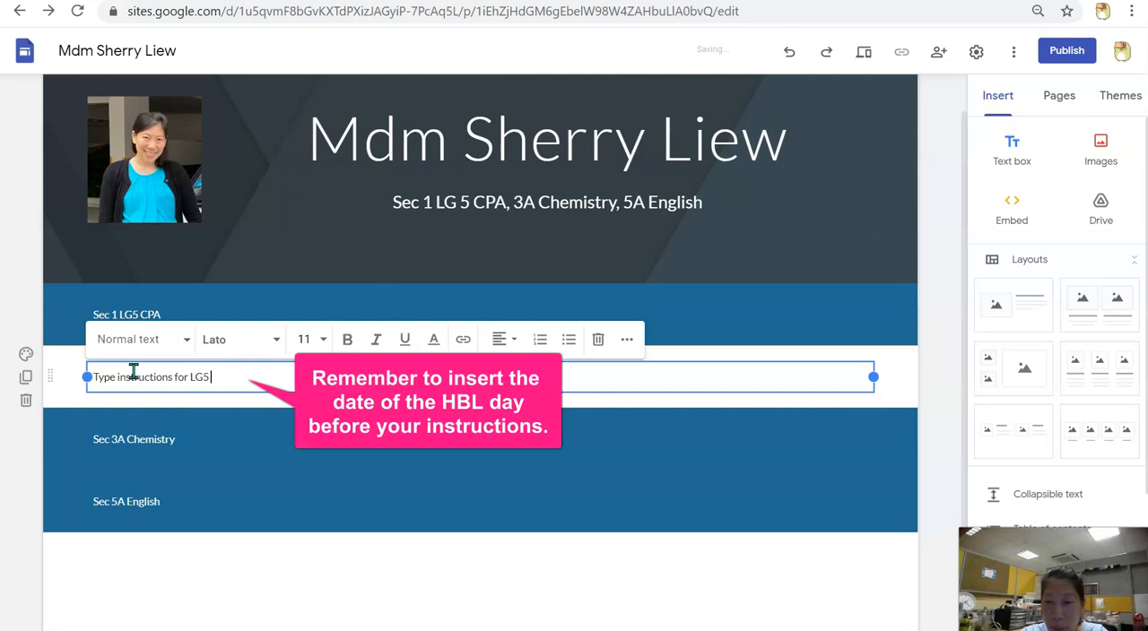
pyautogui.write(' here.')
pyautogui.press('Return')
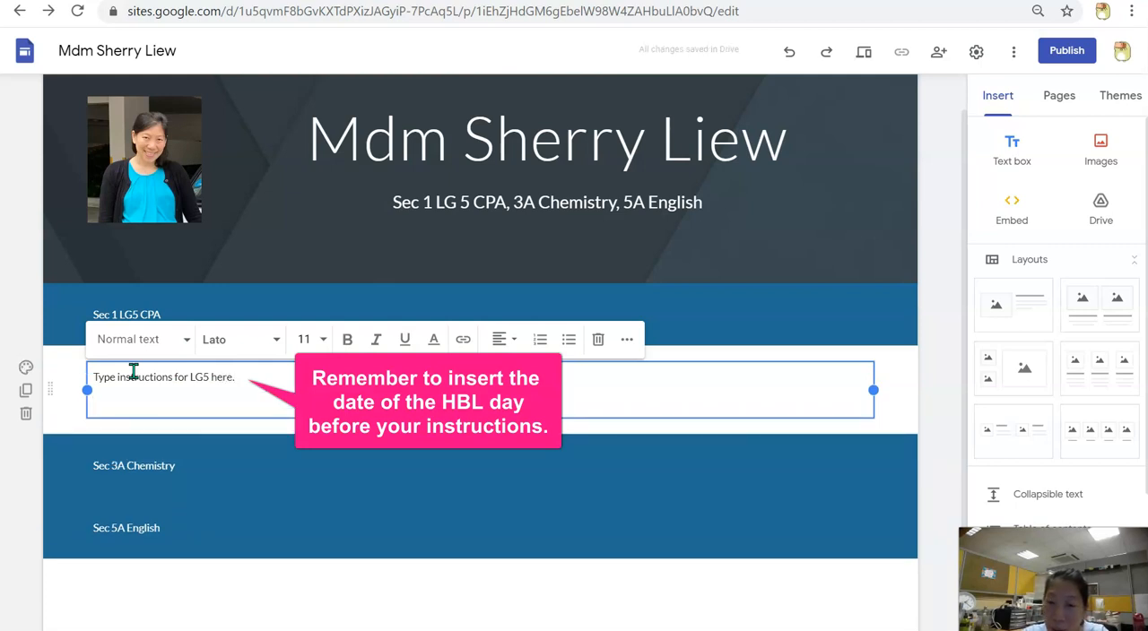
pyautogui.write('Classroom, SLS or to read t')
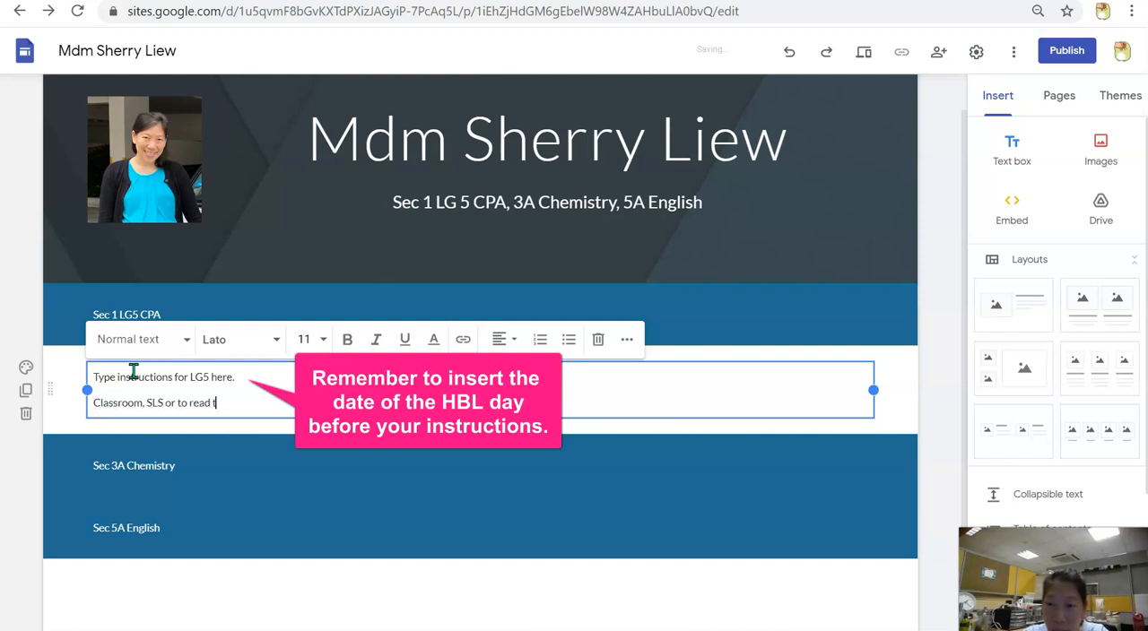
pyautogui.write('b or wb.')
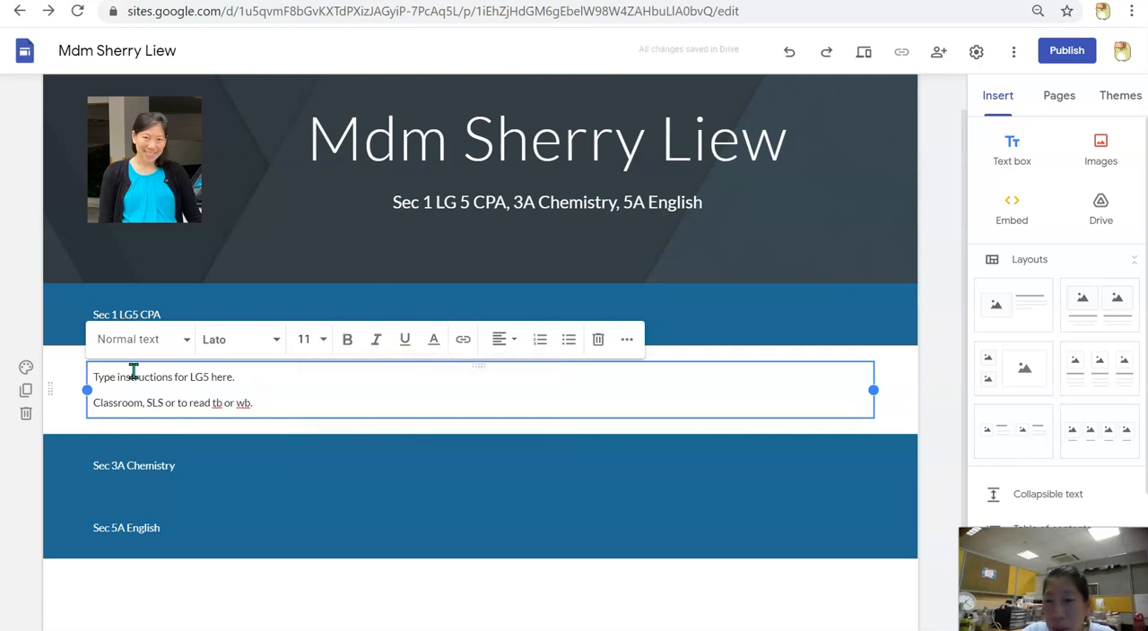
pyautogui.click(928, 387)
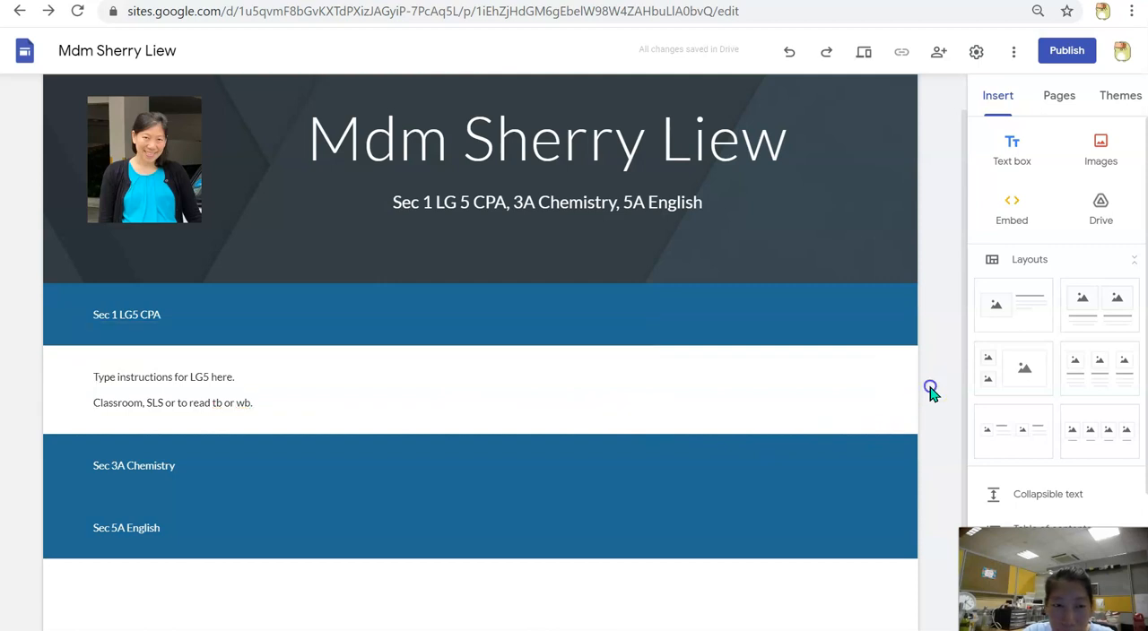
# Insert a collapsible text block and move its section between the Sec 3A Chemistry and Sec 5A English headings
pyautogui.scroll(-3, 1058, 269)
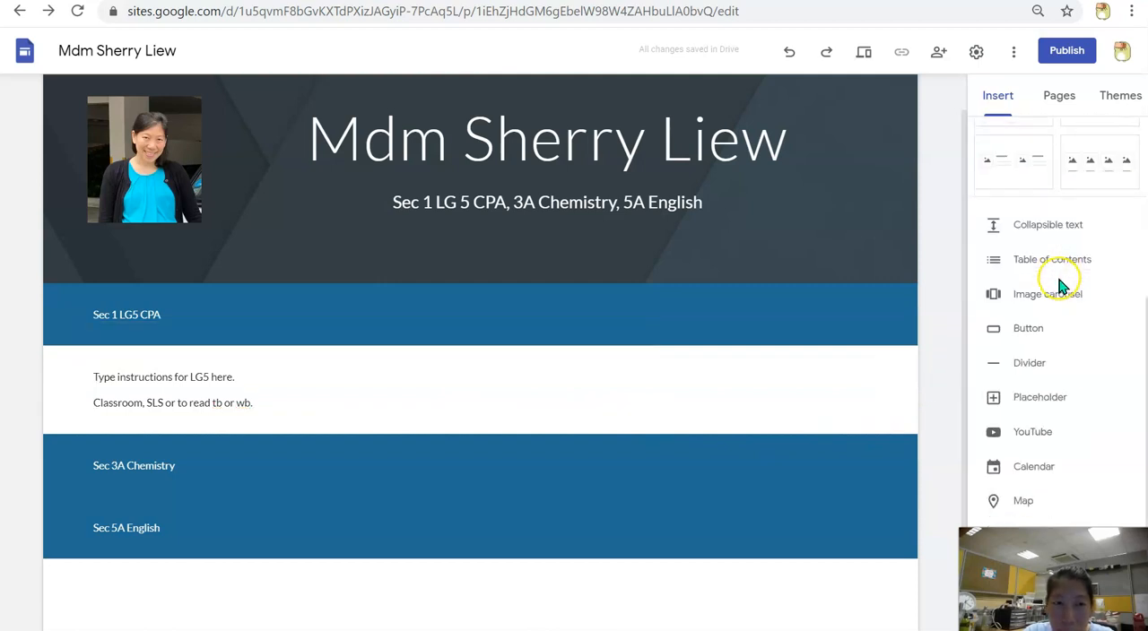
pyautogui.scroll(-1, 1049, 394)
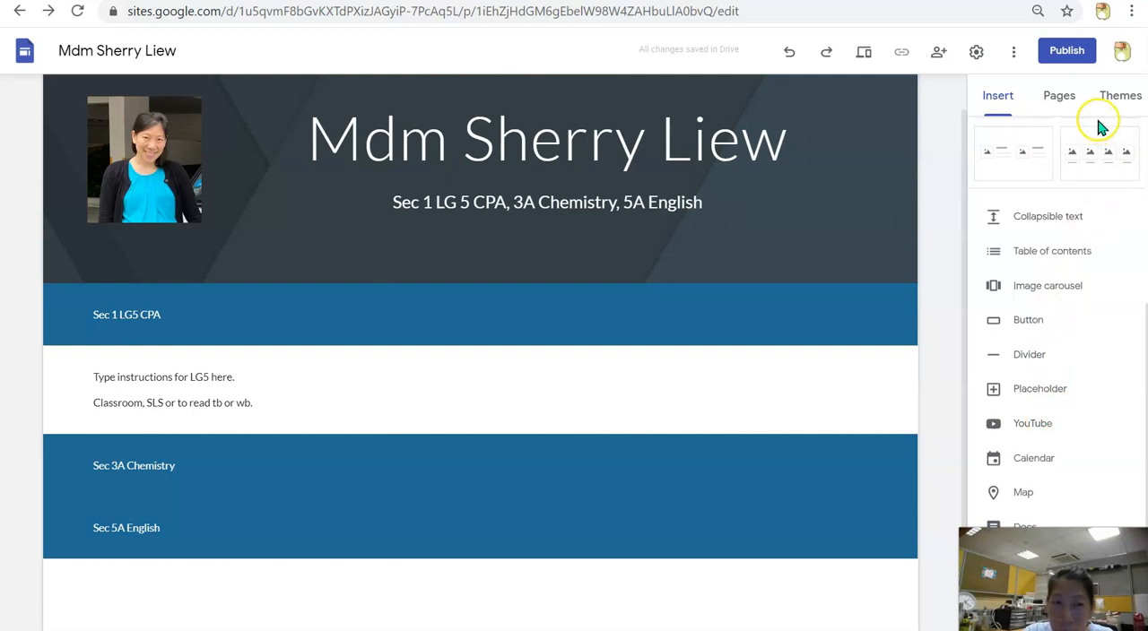
pyautogui.scroll(4, 1095, 123)
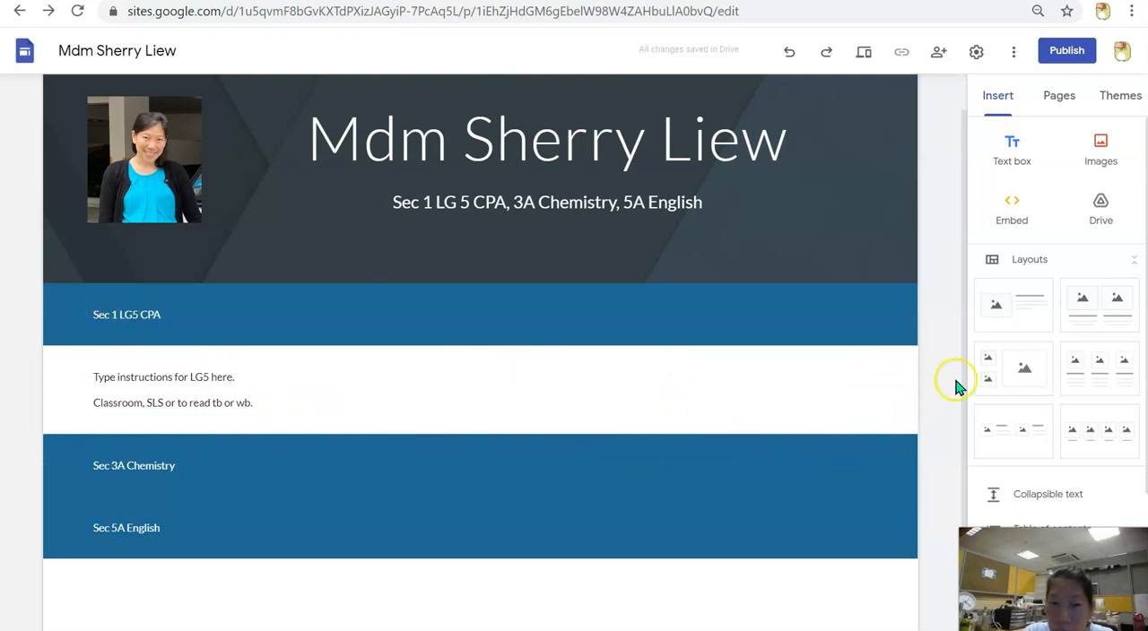
pyautogui.scroll(-1, 950, 377)
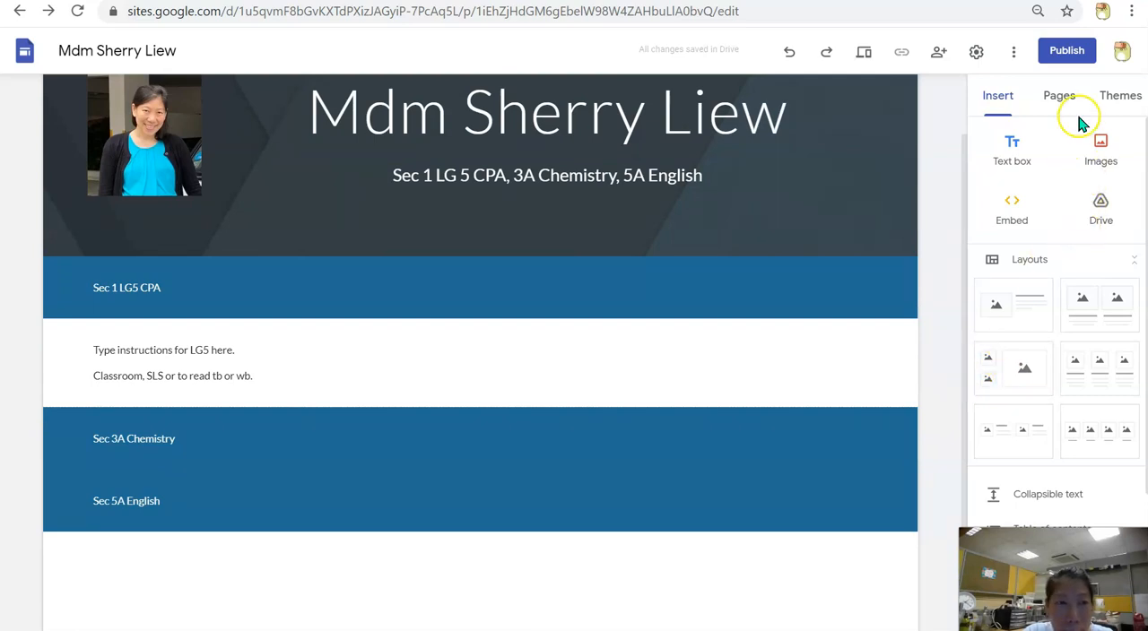
pyautogui.scroll(-2, 1093, 358)
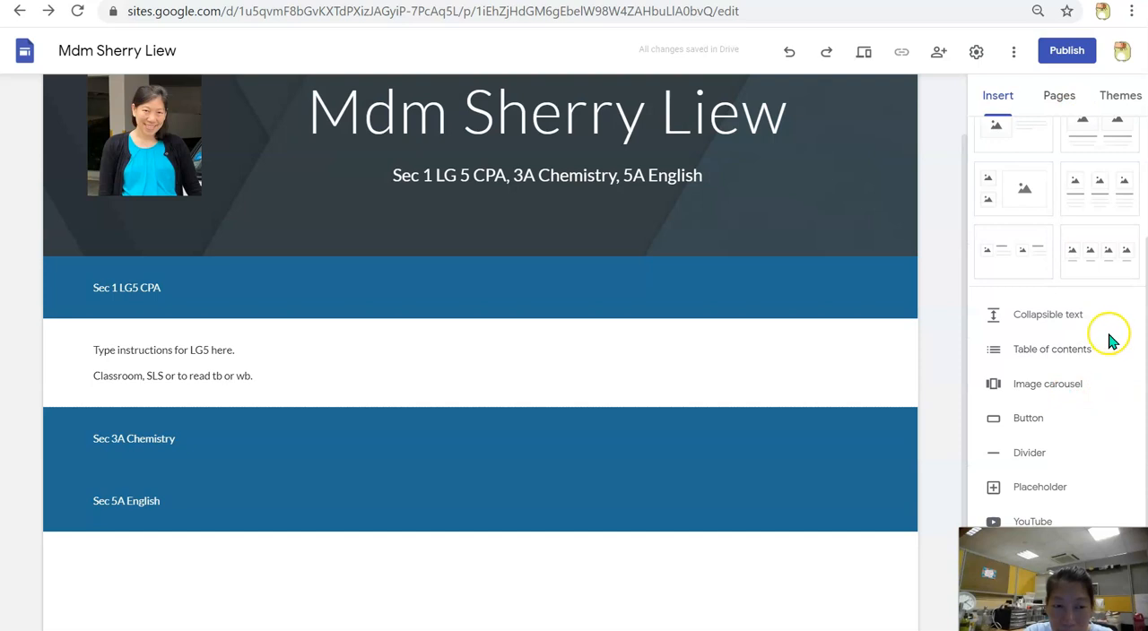
pyautogui.click(1076, 315)
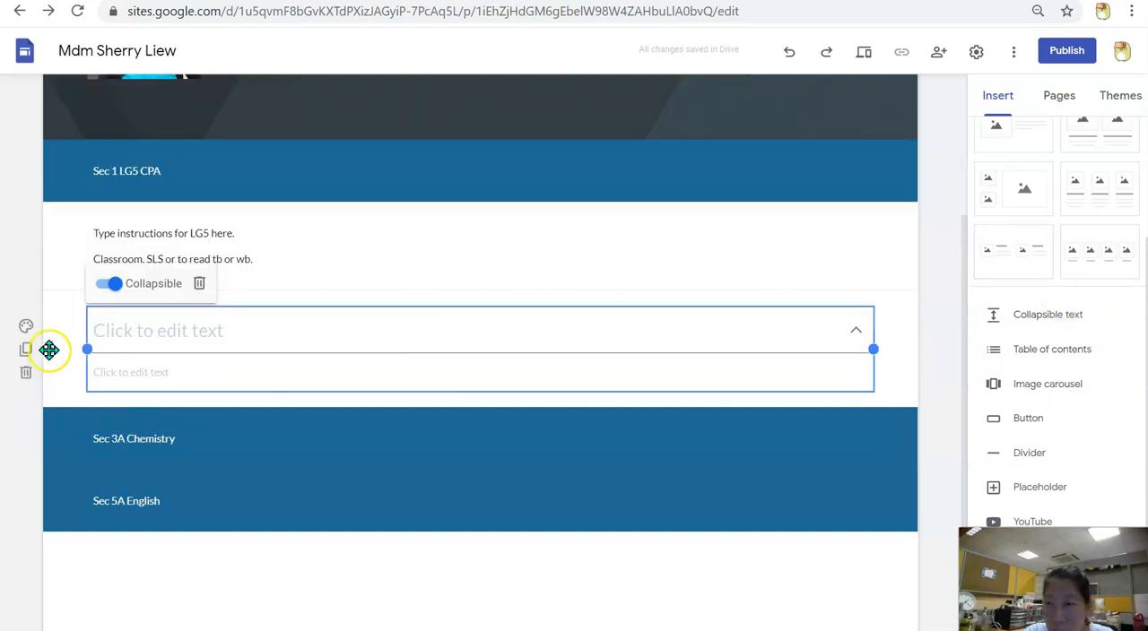
pyautogui.moveTo(48, 350); pyautogui.dragTo(75, 486)
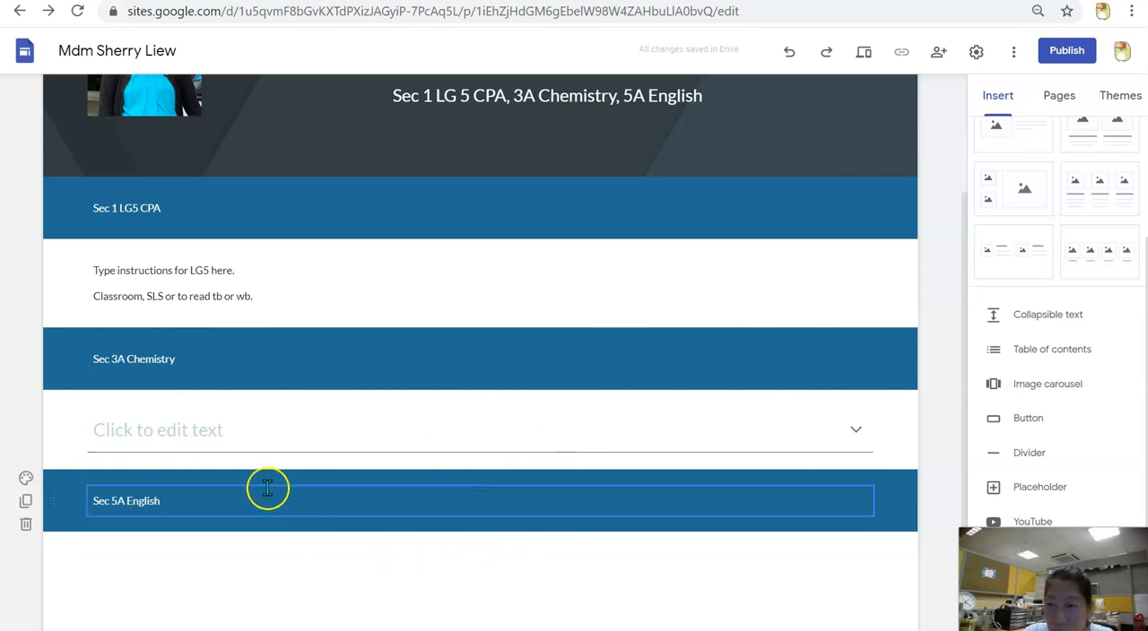
# Give the collapsible text under Sec 3A Chemistry the heading "9 July 2021 (Friday)"
pyautogui.click(223, 429)
pyautogui.click(191, 455)
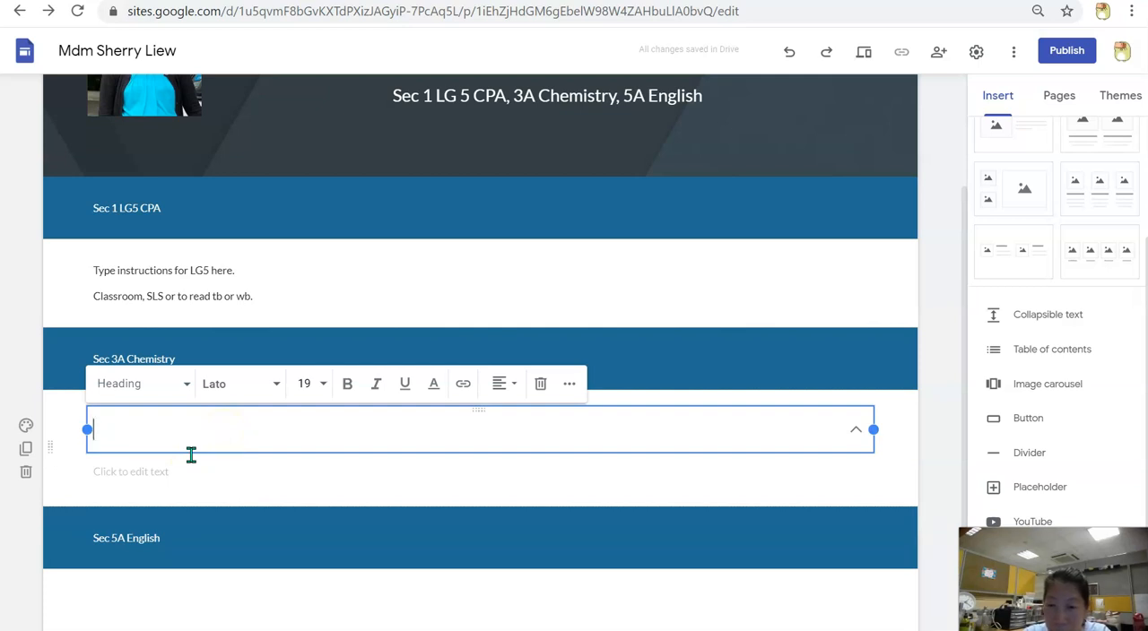
pyautogui.write('9 July 2021 (Friday)')
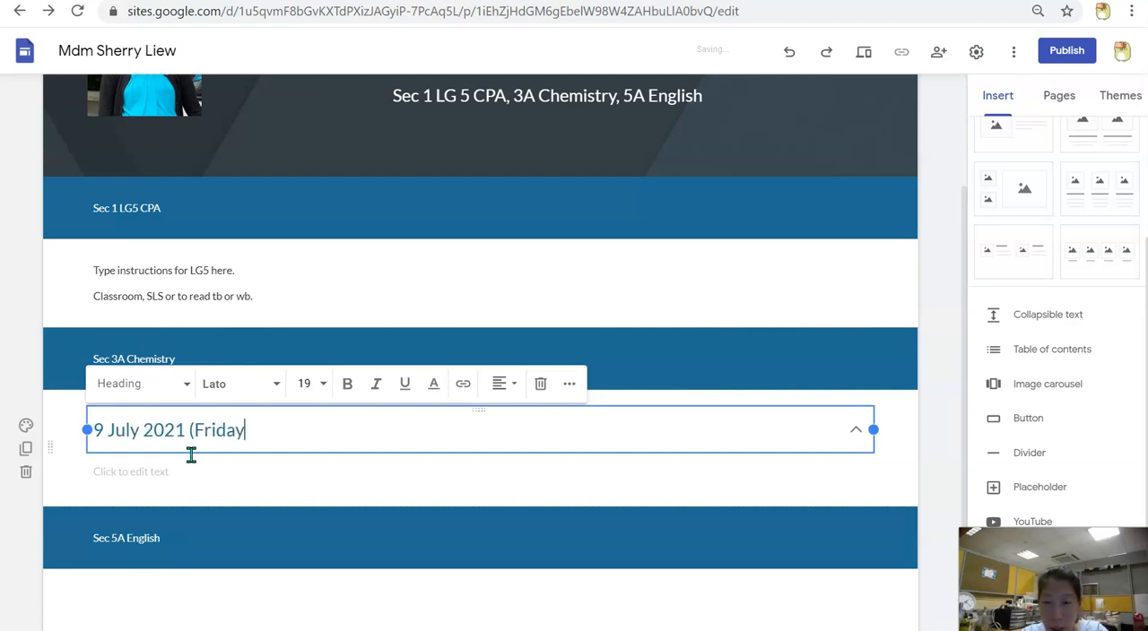
# Enter "Instructions here." as the body of the 9 July collapsible text and deselect the block
pyautogui.click(180, 475)
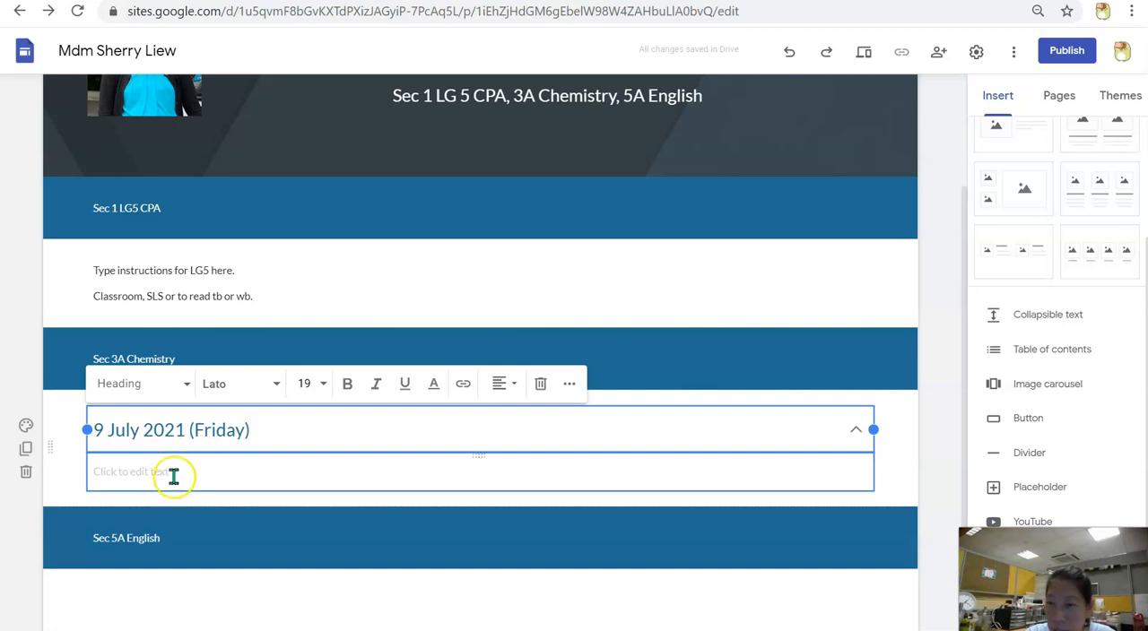
pyautogui.click(175, 475)
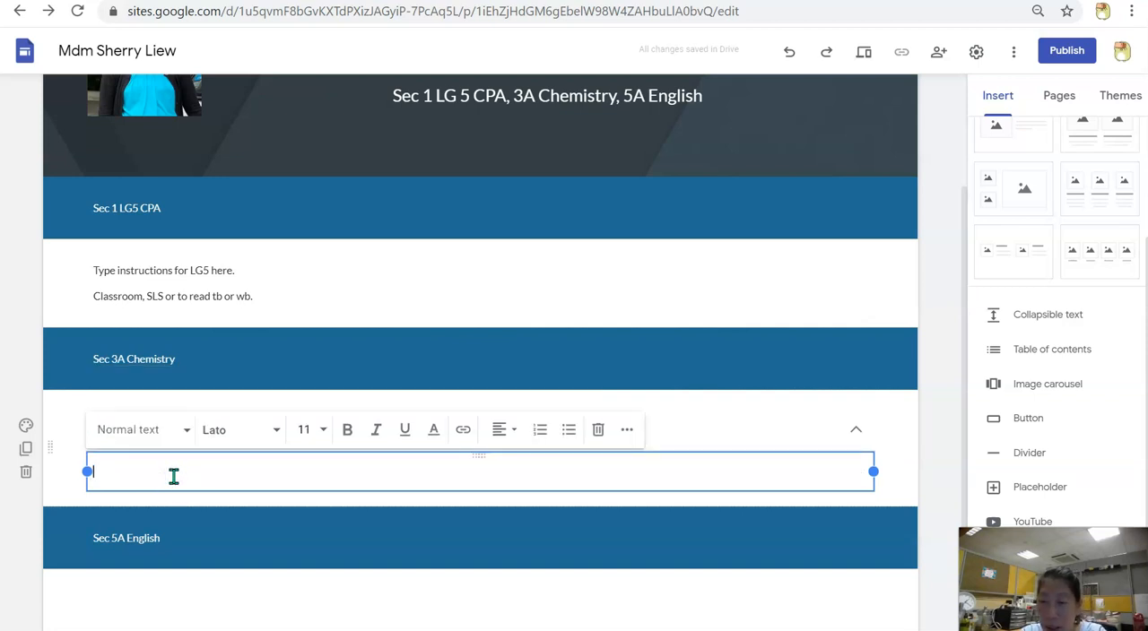
pyautogui.write('Instructions here')
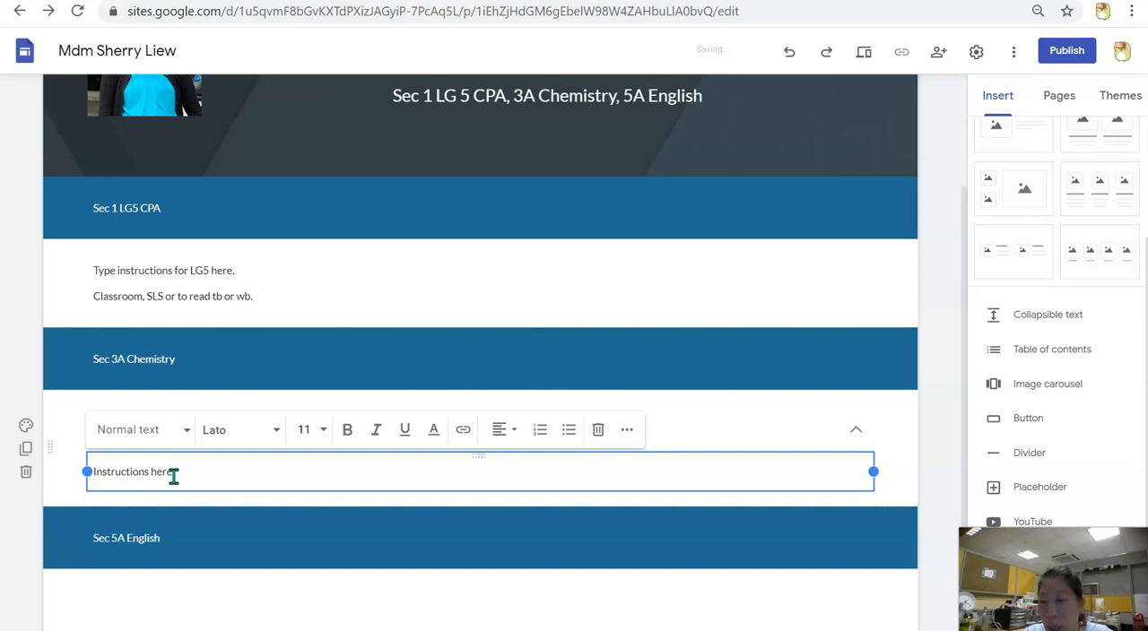
pyautogui.click(247, 479)
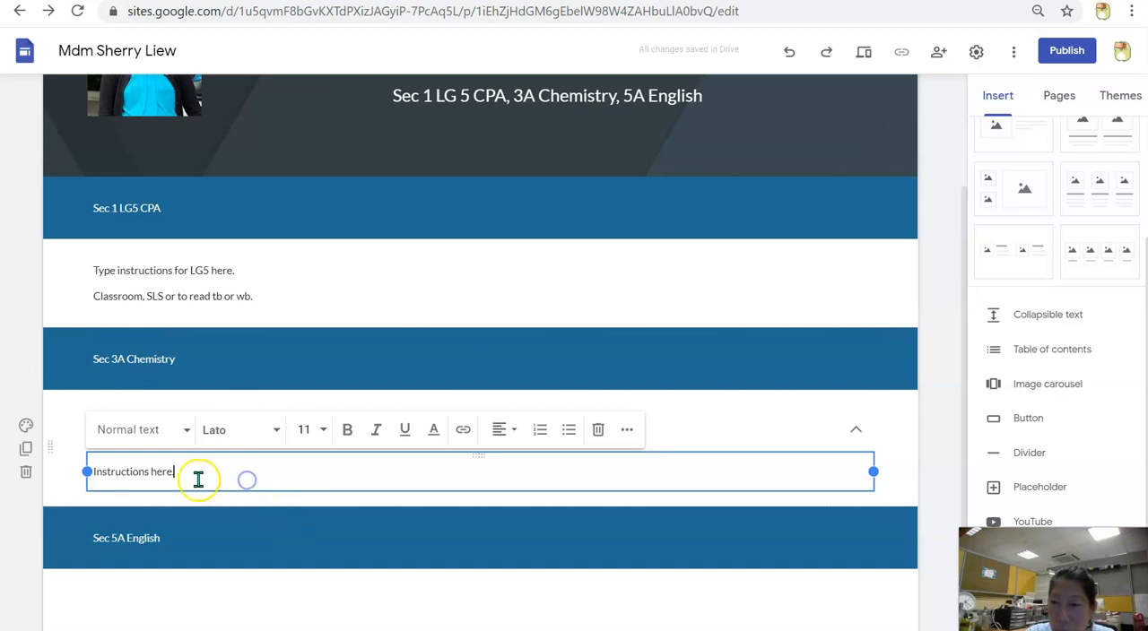
pyautogui.click(251, 472)
pyautogui.press('BackSpace')
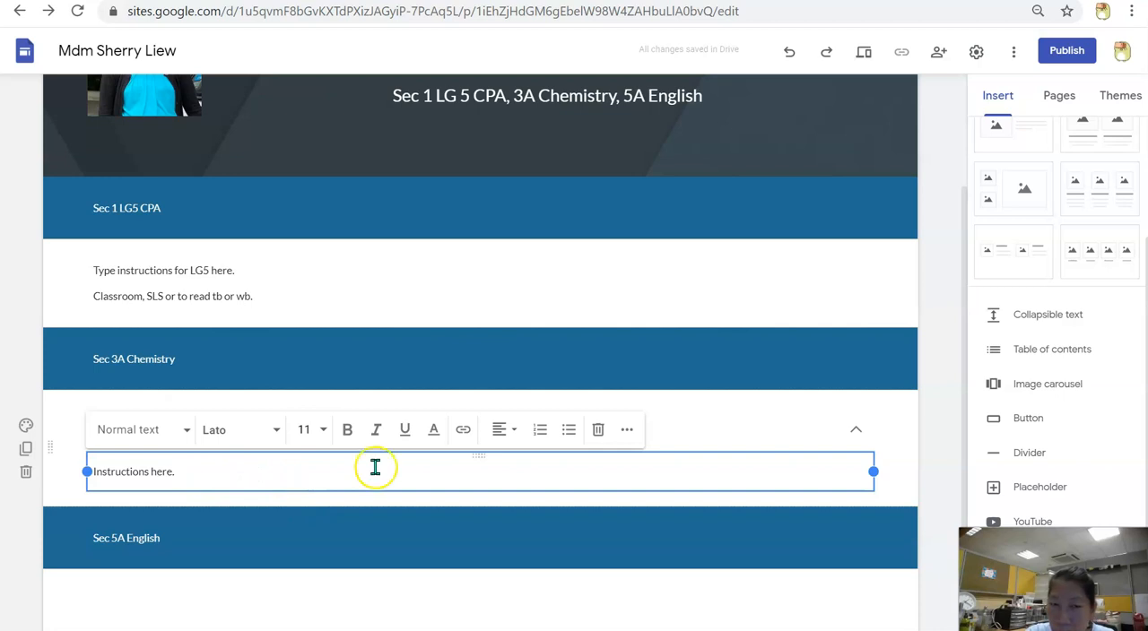
pyautogui.click(928, 413)
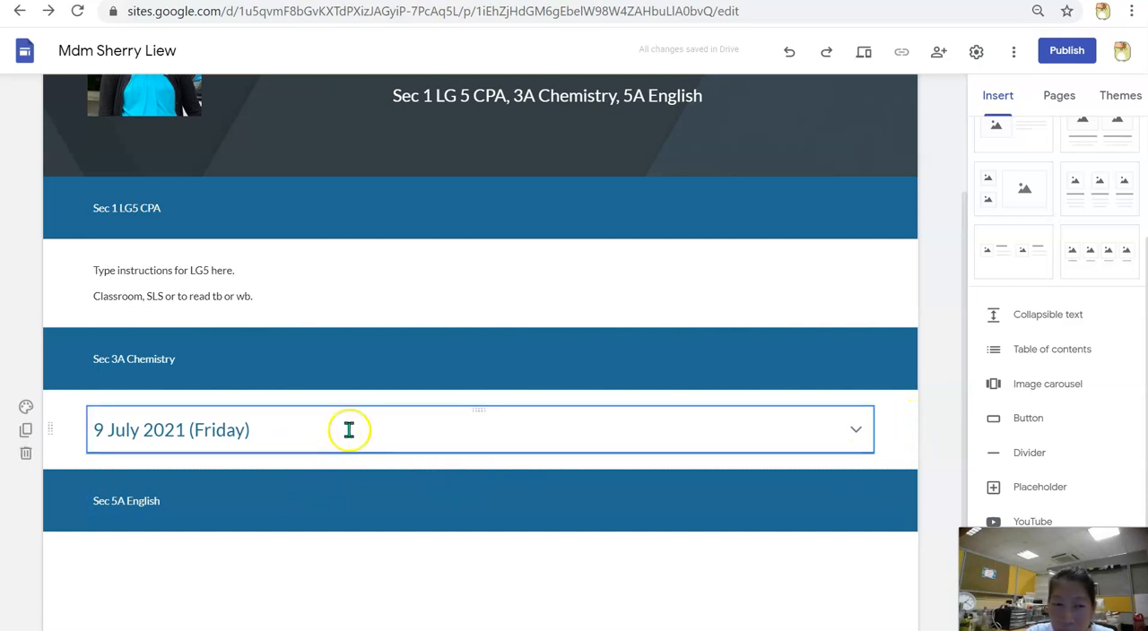
# Insert a second collapsible text block below the 9 July one with the heading "21 July 2021 (Wednesday)"
pyautogui.click(1040, 321)
pyautogui.click(287, 402)
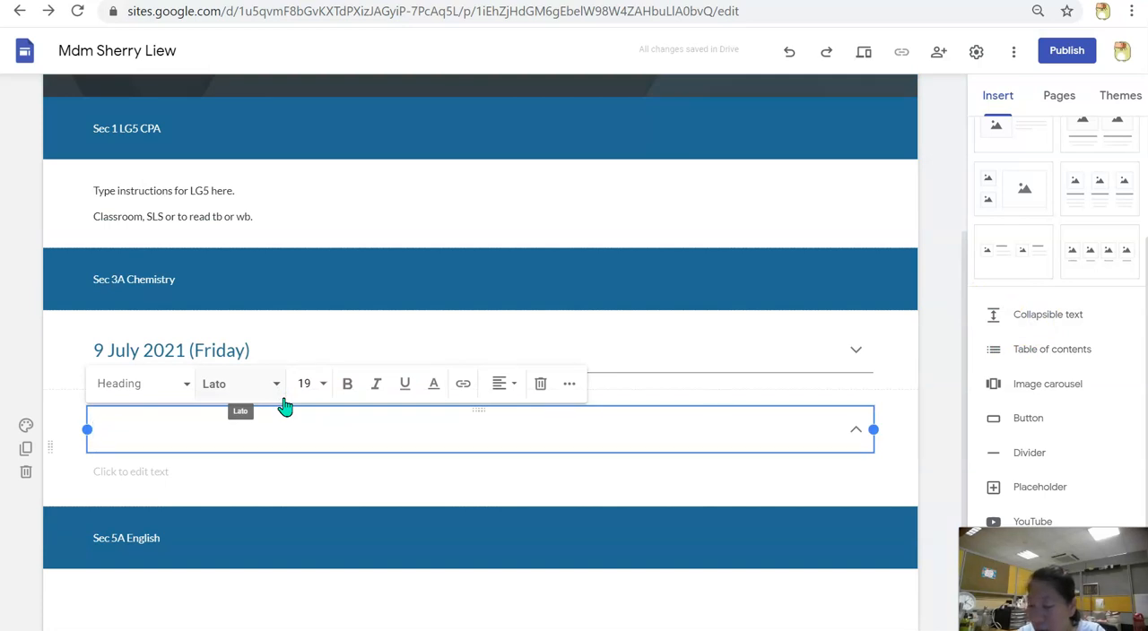
pyautogui.write('21 July 20')
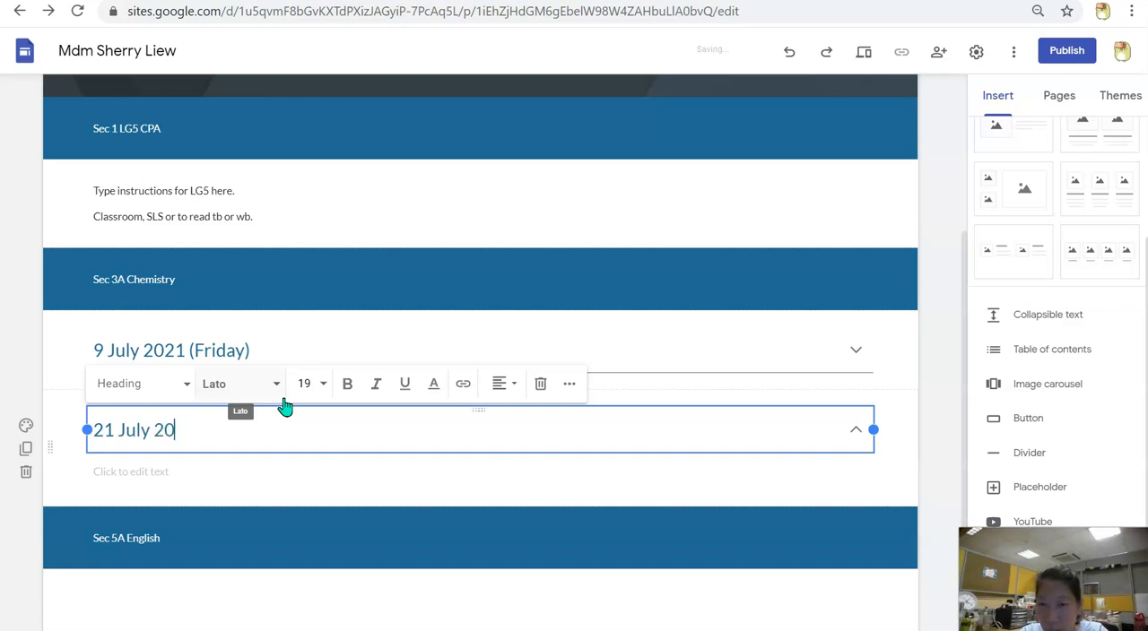
pyautogui.write('21 (Wednesday')
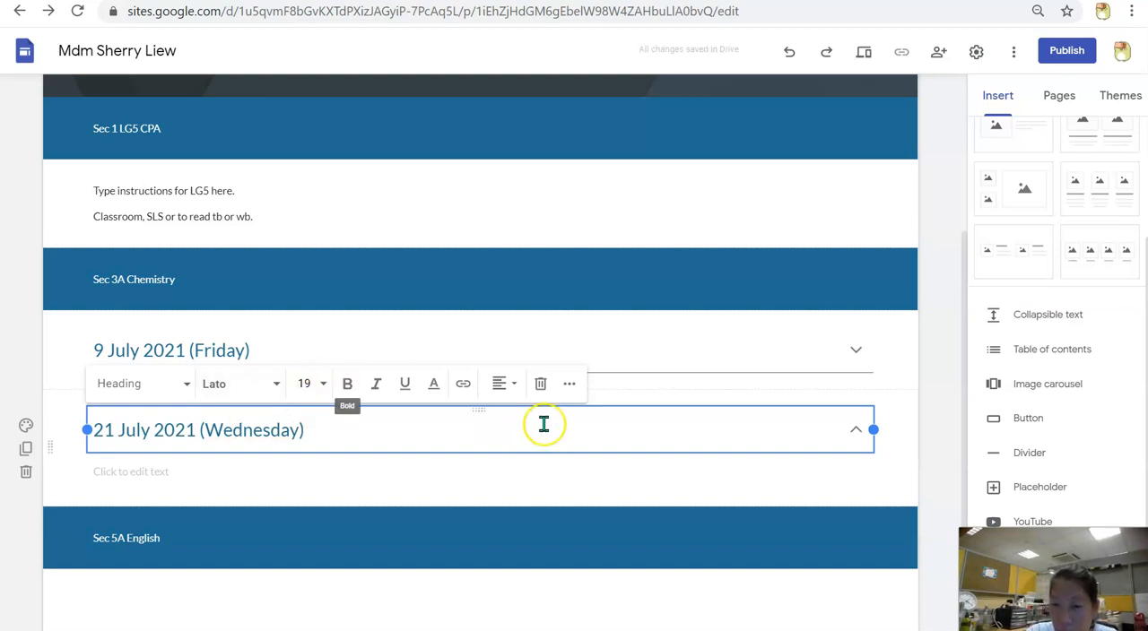
# Enter "New instructions here." as the body of the 21 July collapsible text and deselect the block
pyautogui.click(698, 473)
pyautogui.write('New')
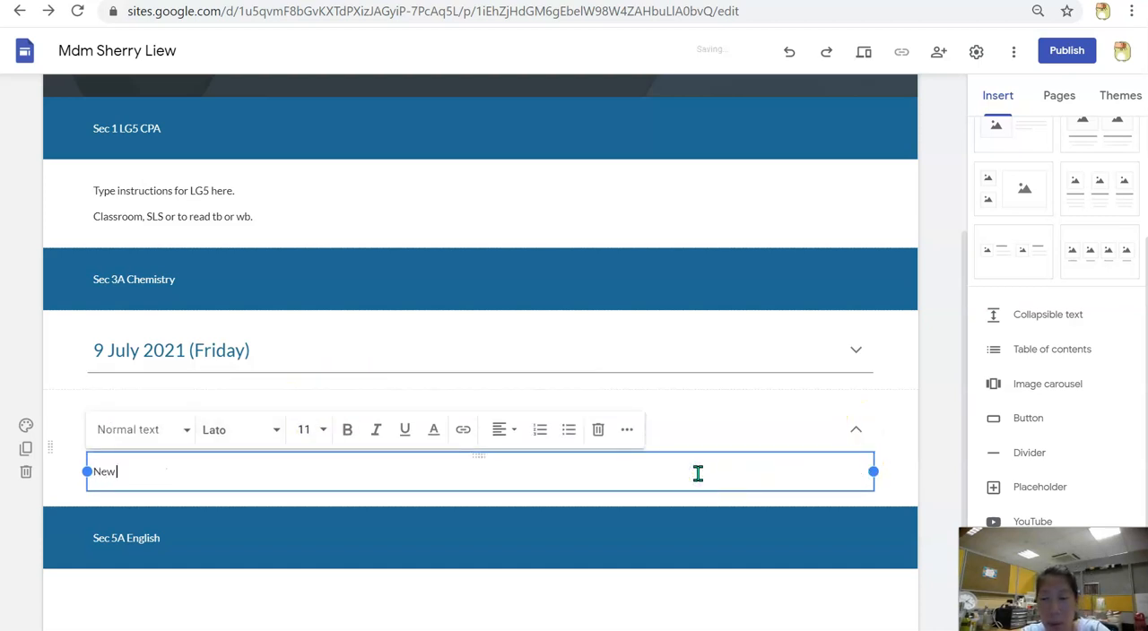
pyautogui.write(' instructions h')
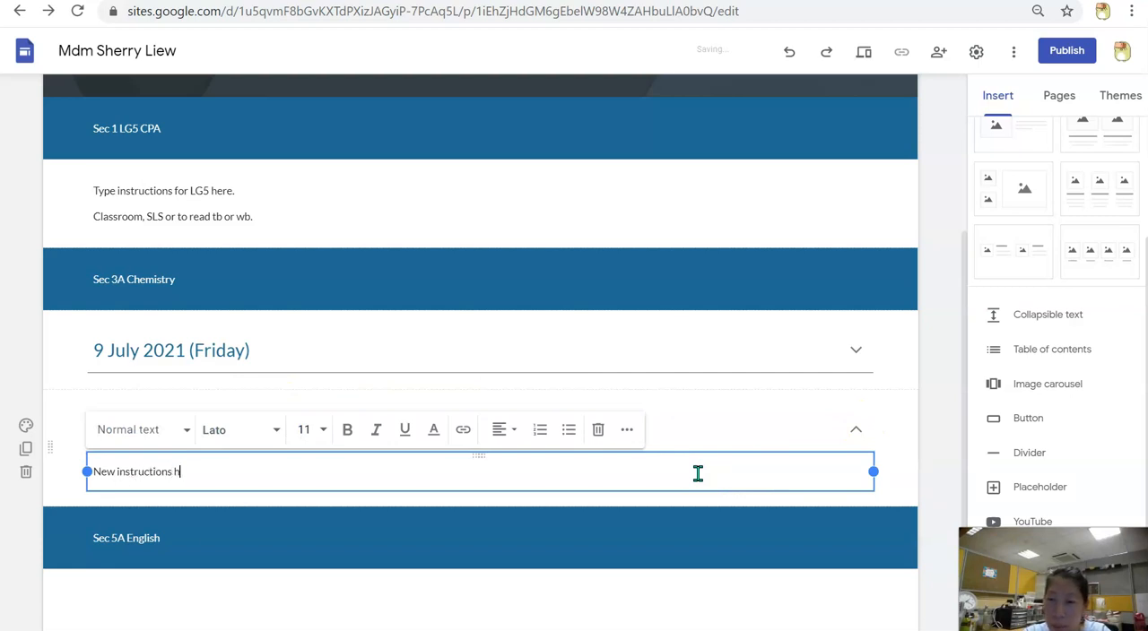
pyautogui.write('ere.')
pyautogui.scroll(1, 802, 384)
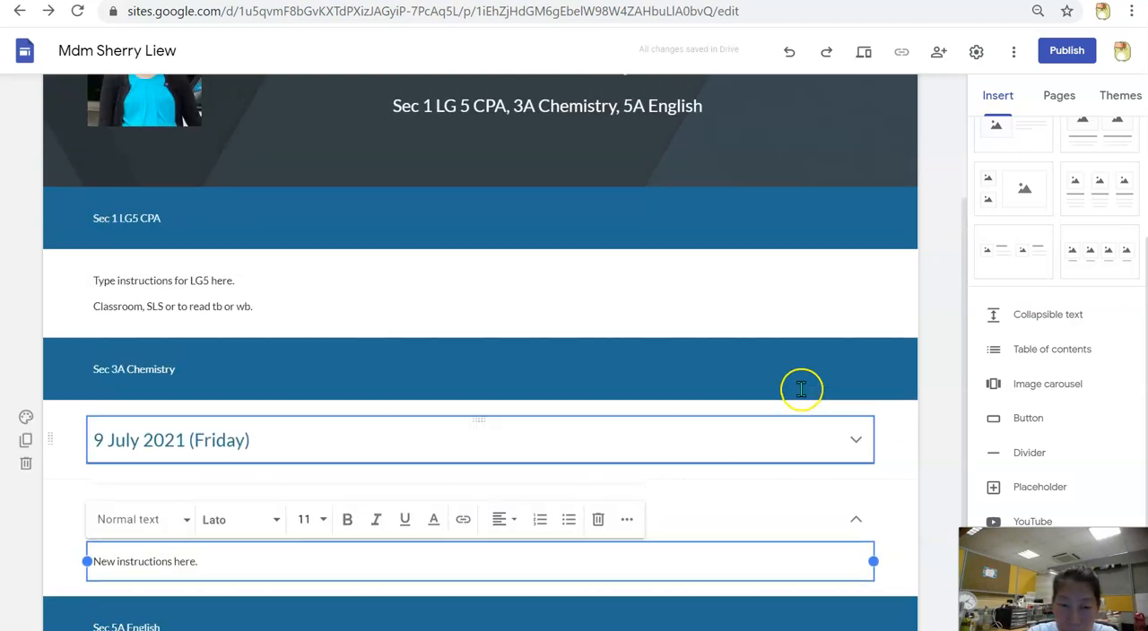
pyautogui.click(936, 482)
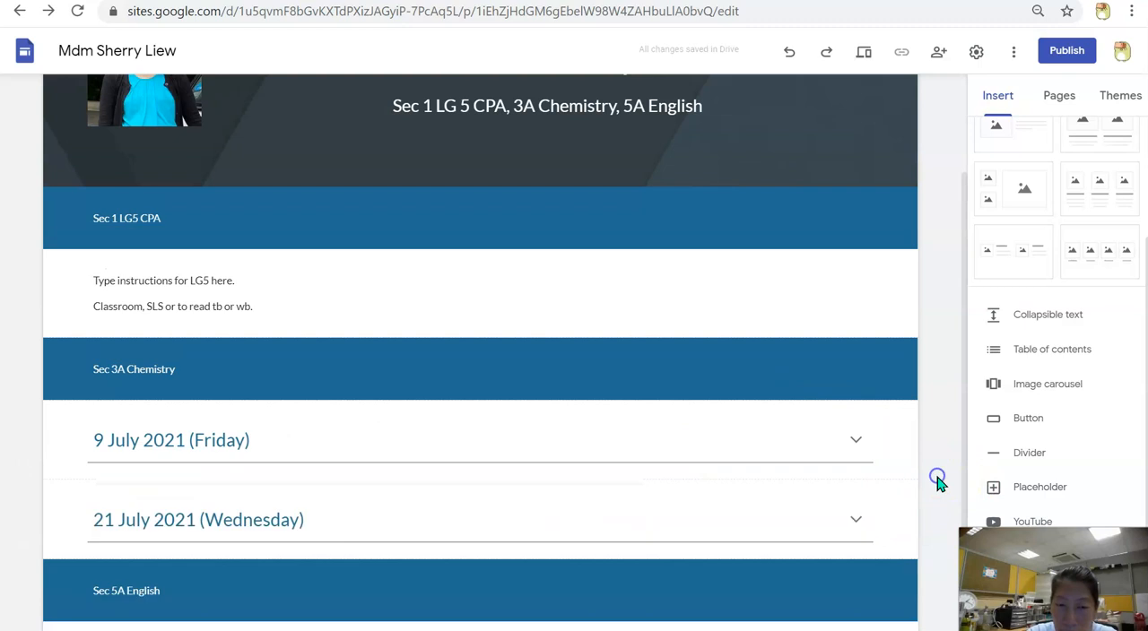
# Expand the 21 July 2021 (Wednesday) collapsible text to check its body, and collapse it again
pyautogui.scroll(-1, 897, 448)
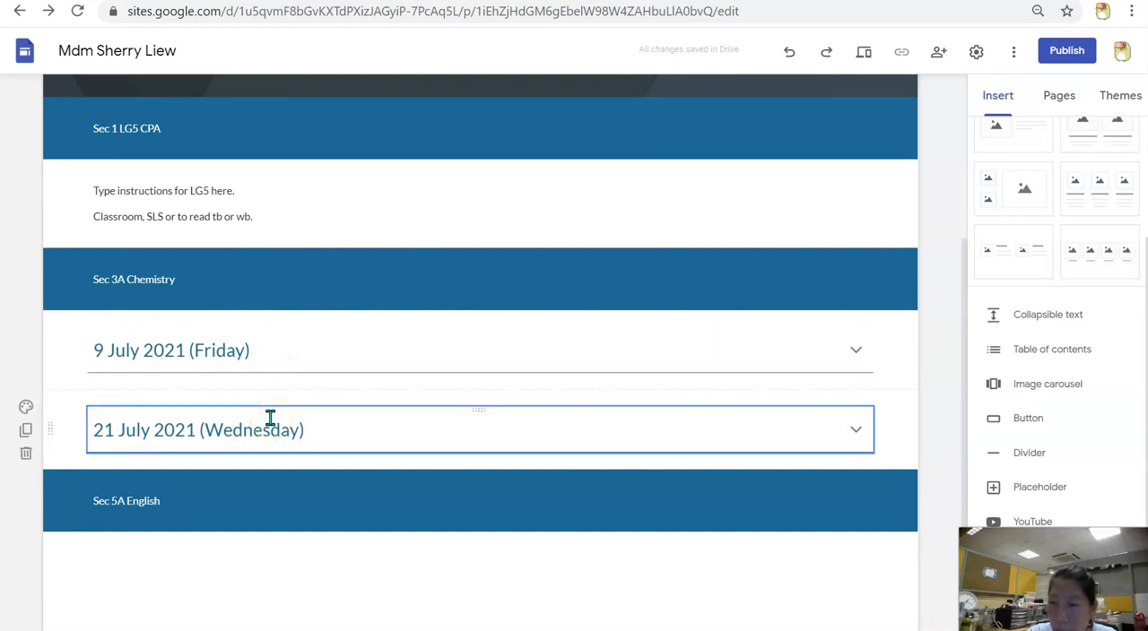
pyautogui.click(502, 432)
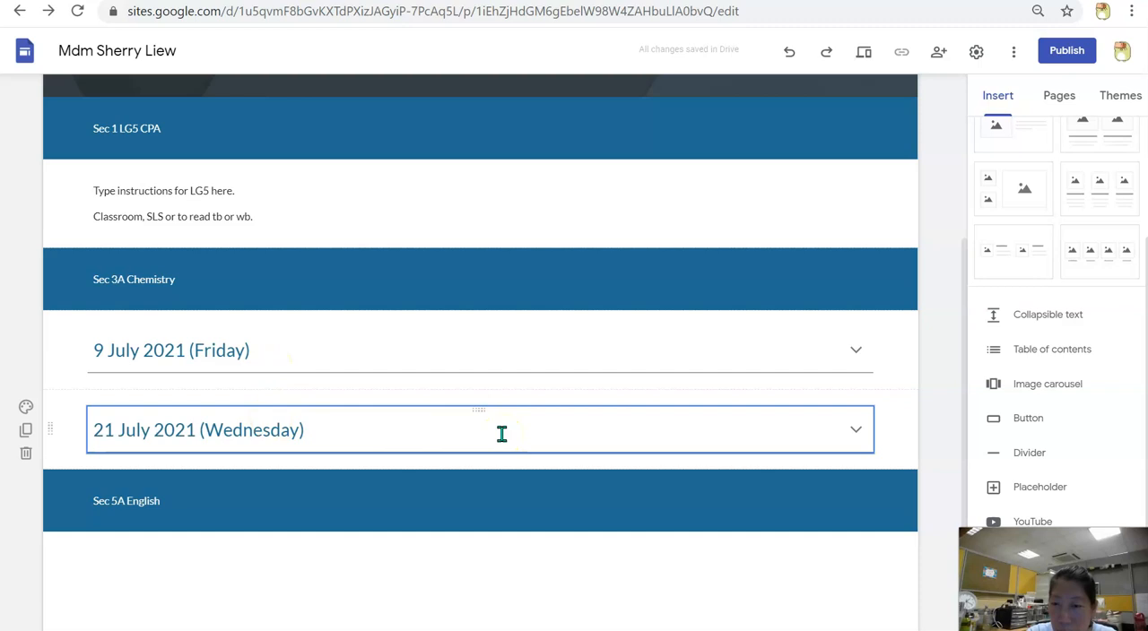
pyautogui.click(856, 432)
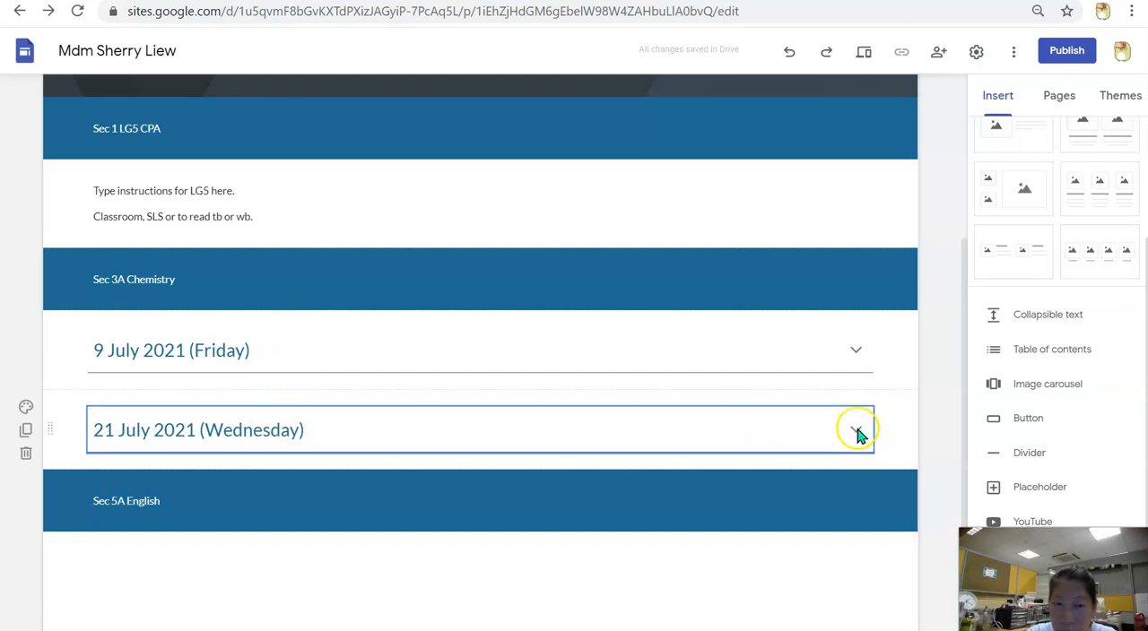
pyautogui.click(857, 432)
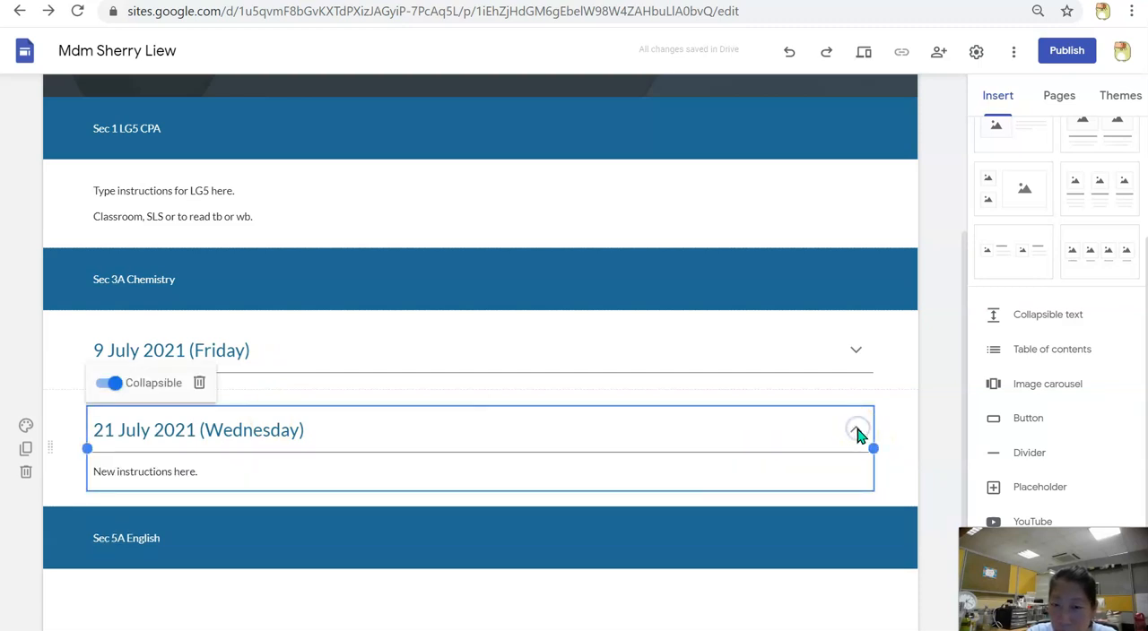
pyautogui.click(952, 405)
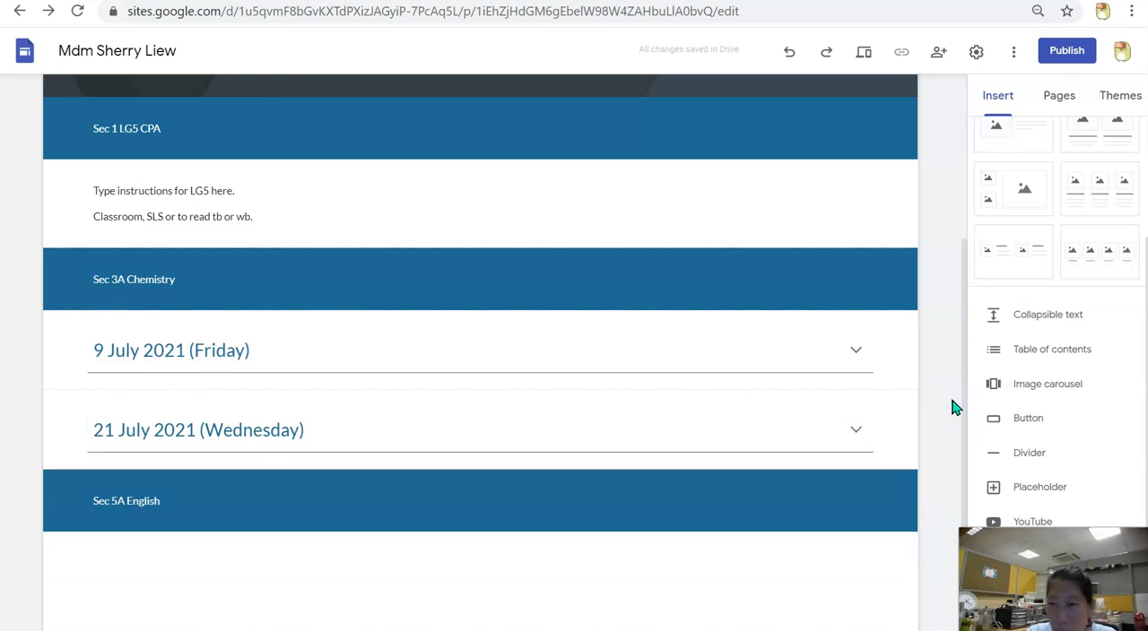
pyautogui.click(929, 465)
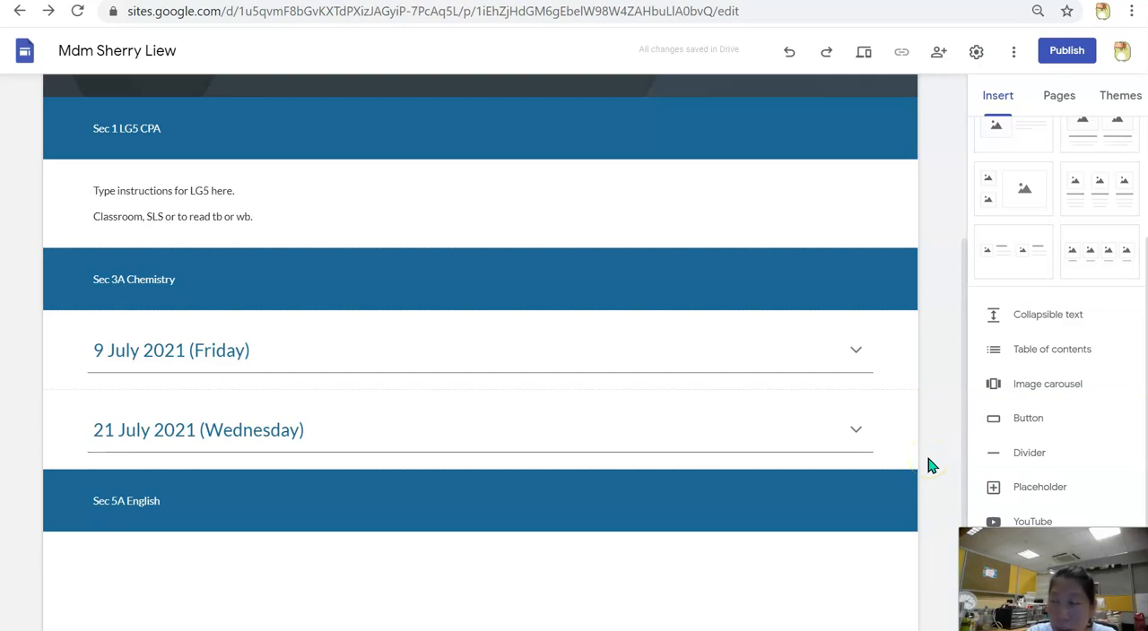
pyautogui.click(787, 230)
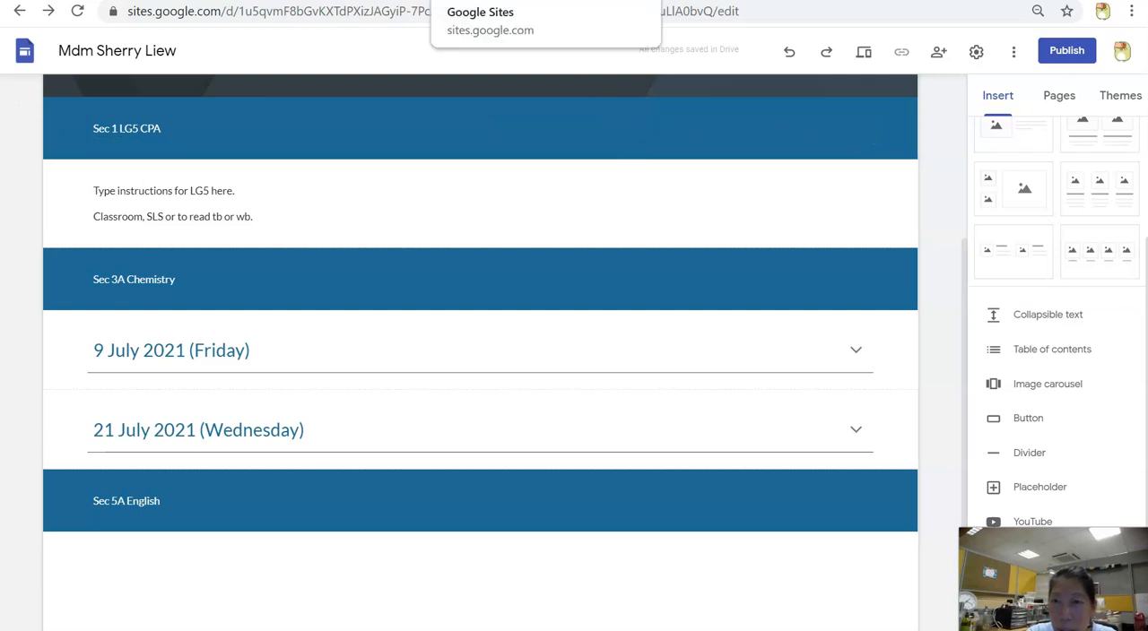
# Switch to Gmail, go from there to Google Drive and open the document "HBL Instructions for 5A 2021"
pyautogui.hotkey('ctrl', 'Tab')
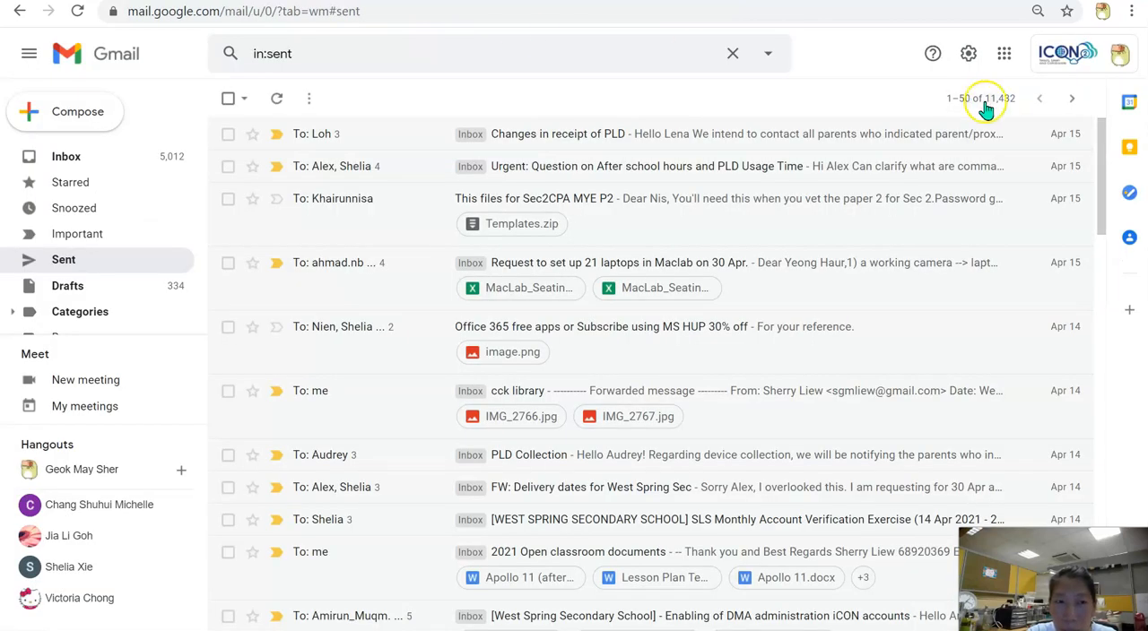
pyautogui.click(1003, 53)
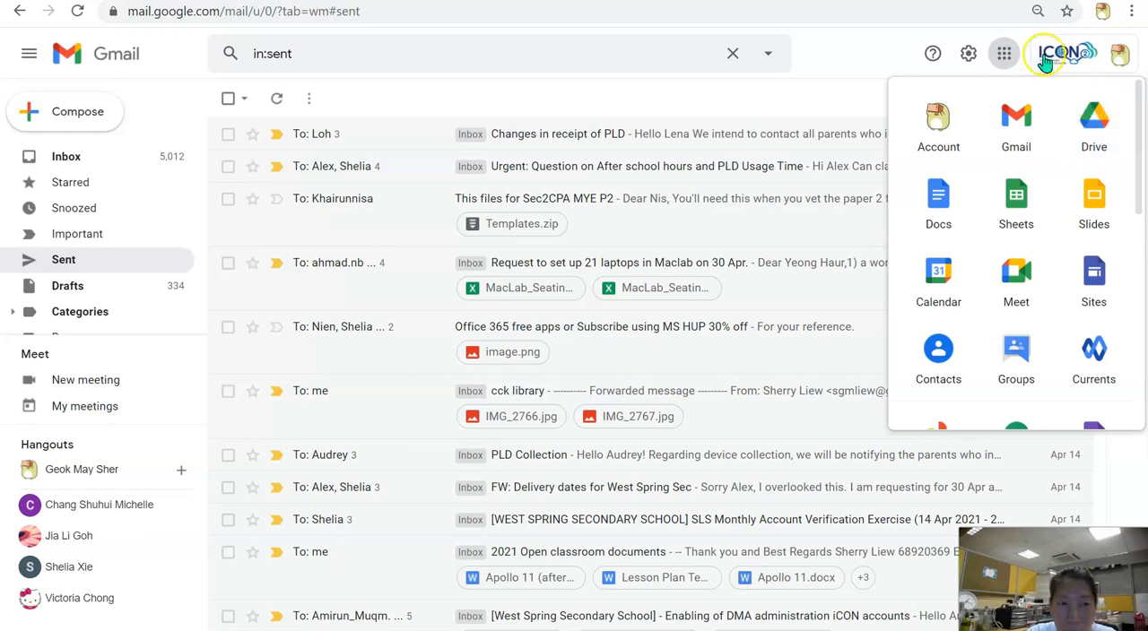
pyautogui.click(1110, 122)
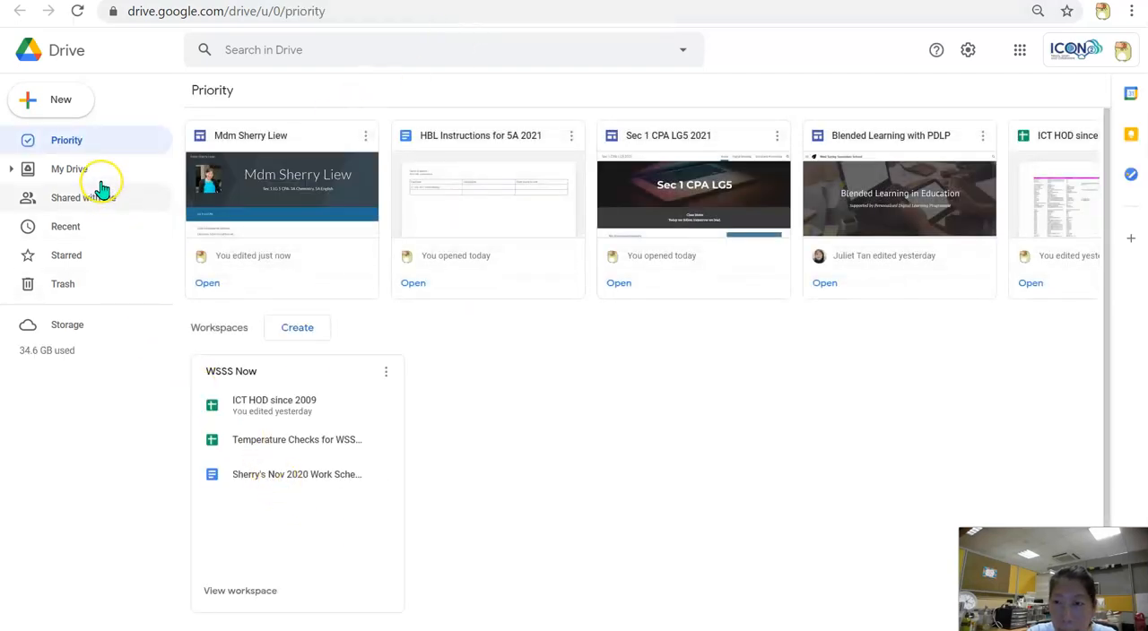
pyautogui.click(431, 208)
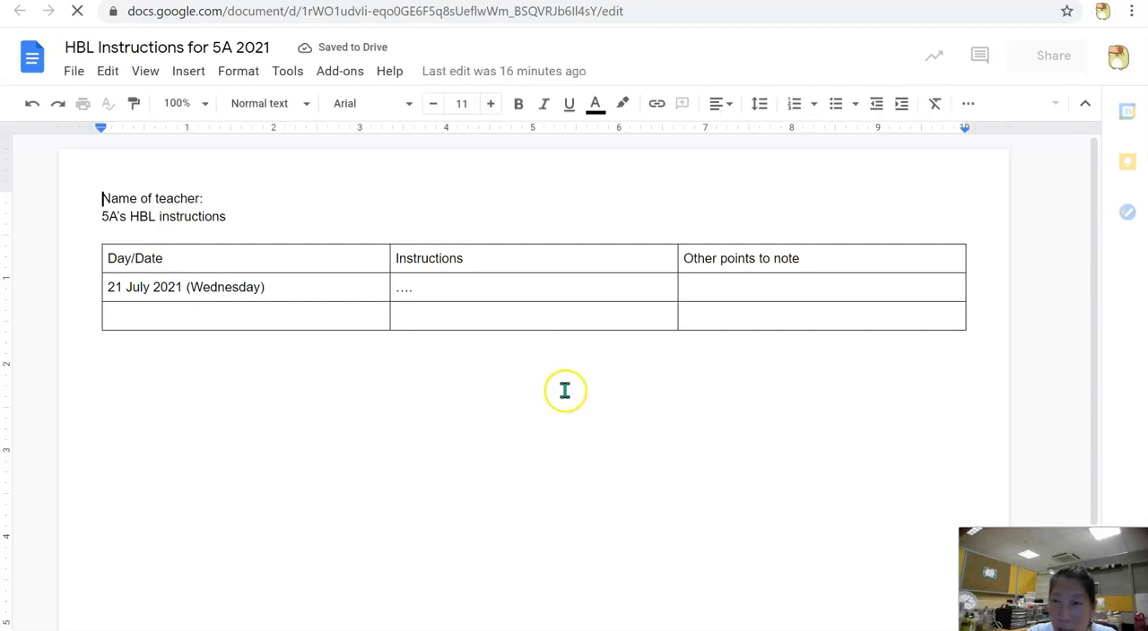
# Examine the 21 July 2021 row of the document's table across Day/Date, Instructions and Other points to note
pyautogui.click(526, 295)
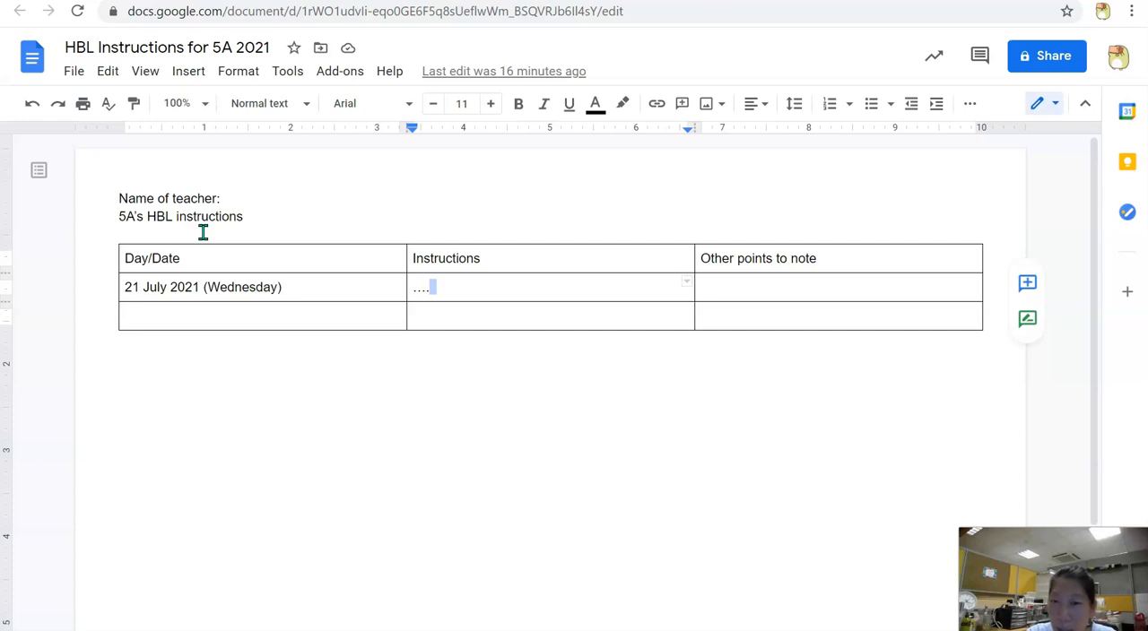
pyautogui.click(186, 286)
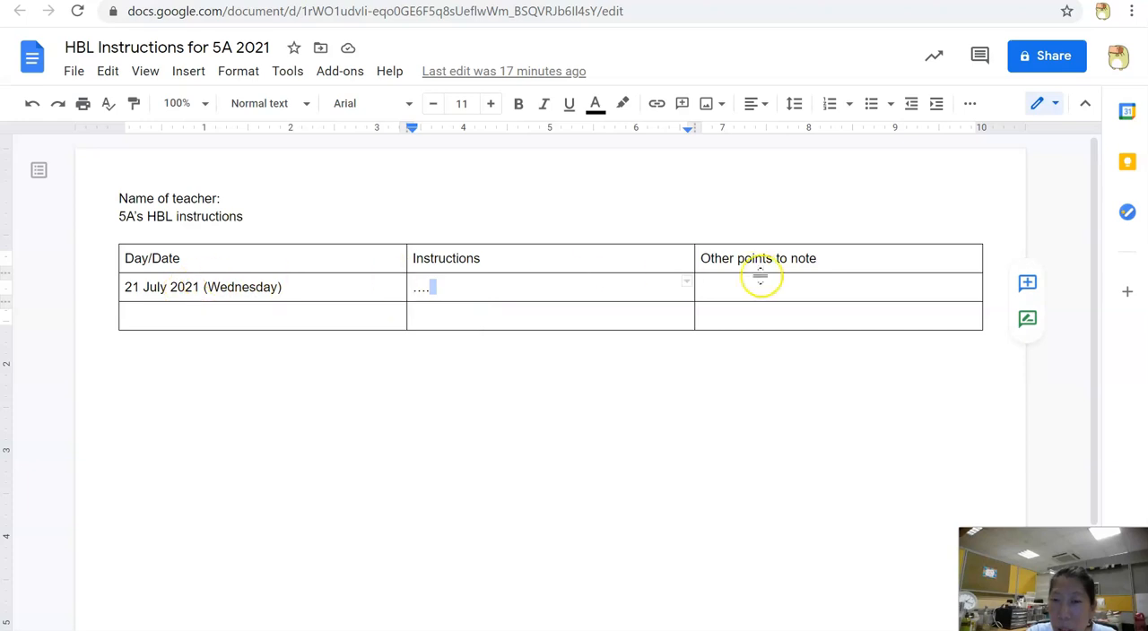
pyautogui.click(207, 298)
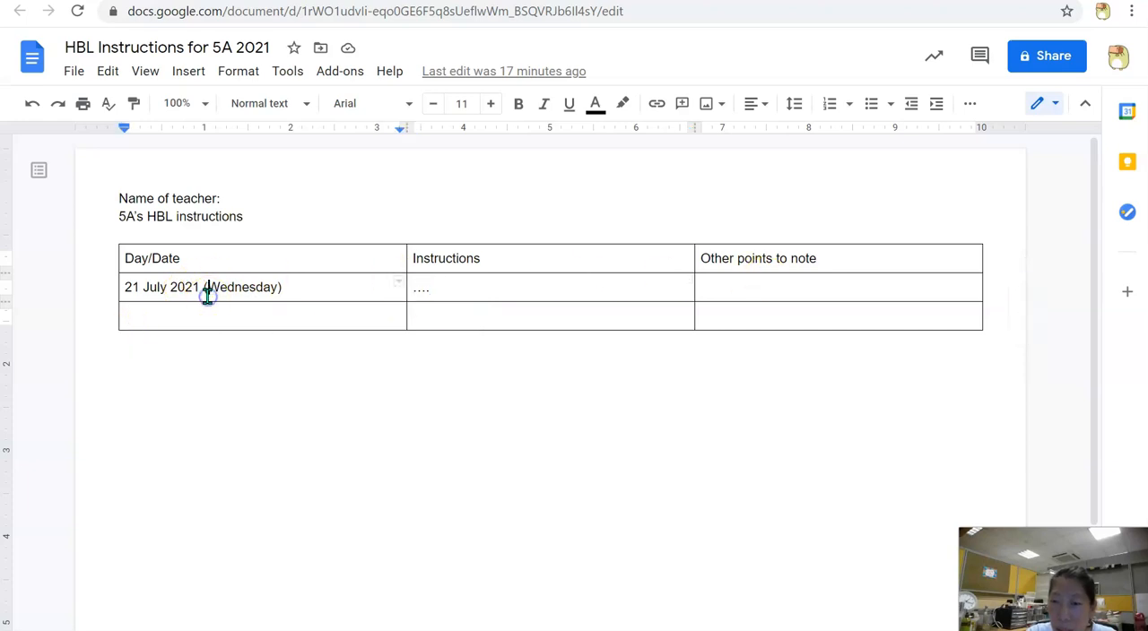
pyautogui.click(455, 300)
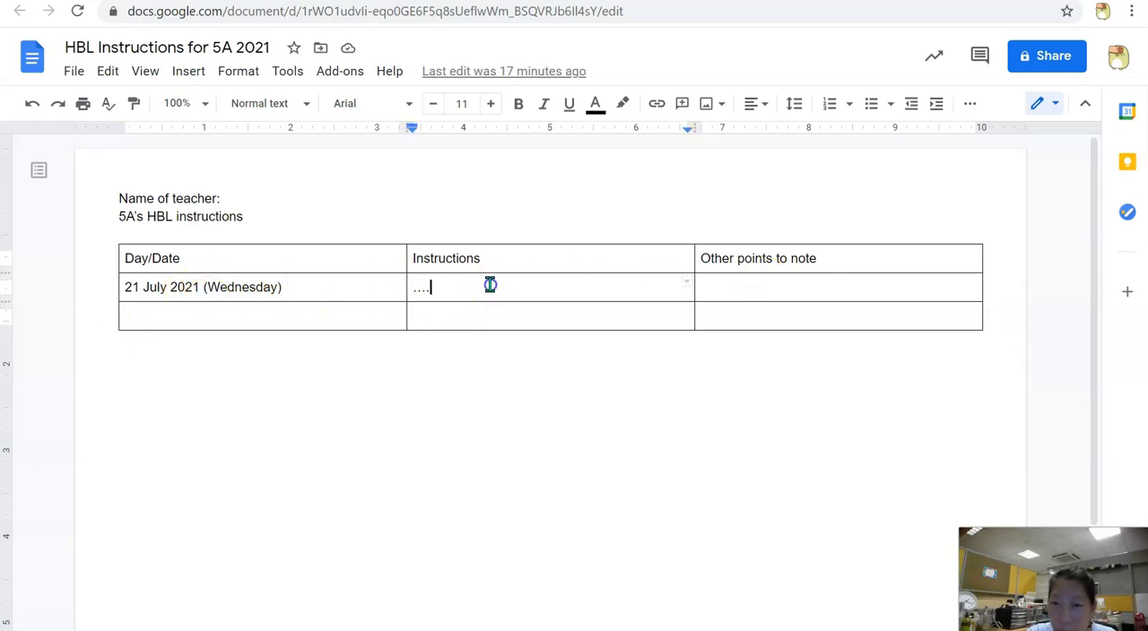
pyautogui.click(756, 288)
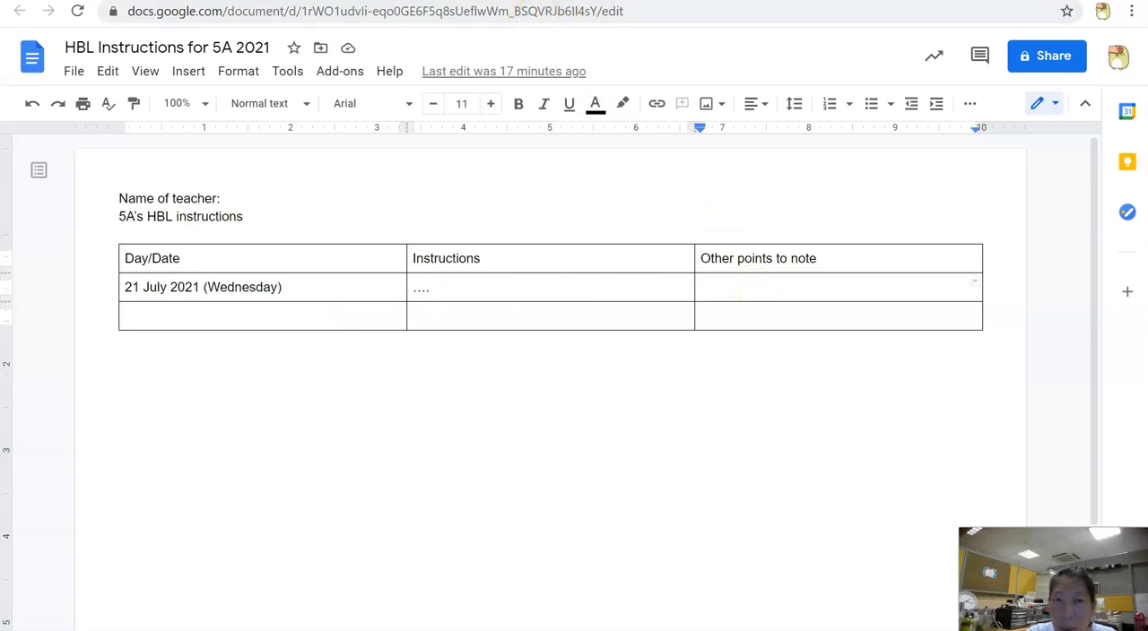
# Switch back to the Google Sites editor and insert the HBL Instructions document from the recent Drive files into the page
pyautogui.click(672, 1)
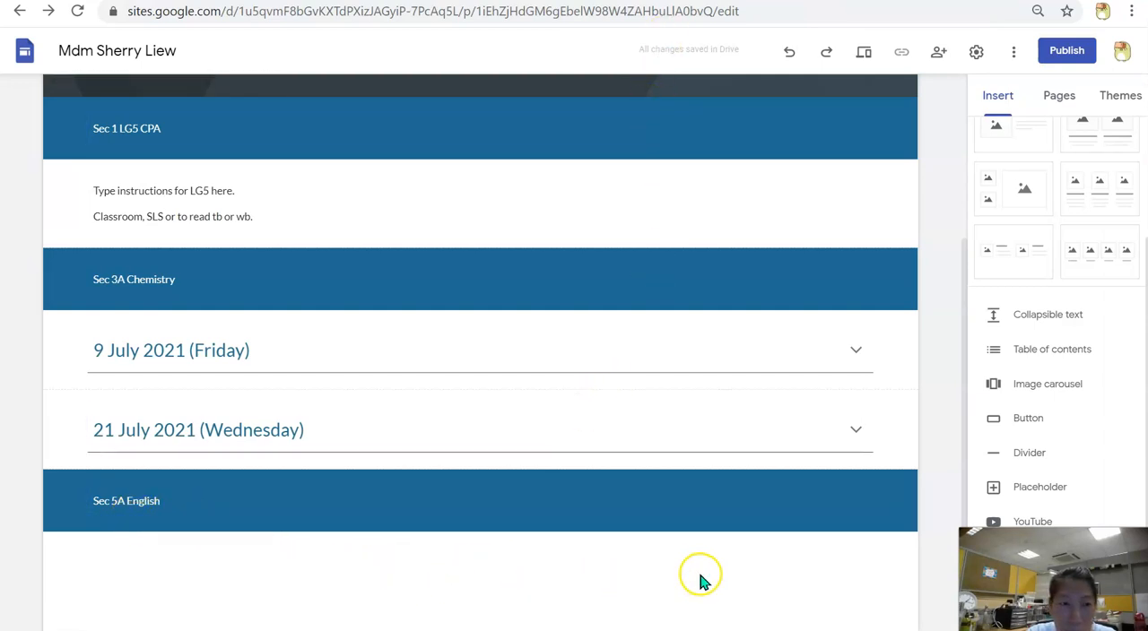
pyautogui.click(989, 105)
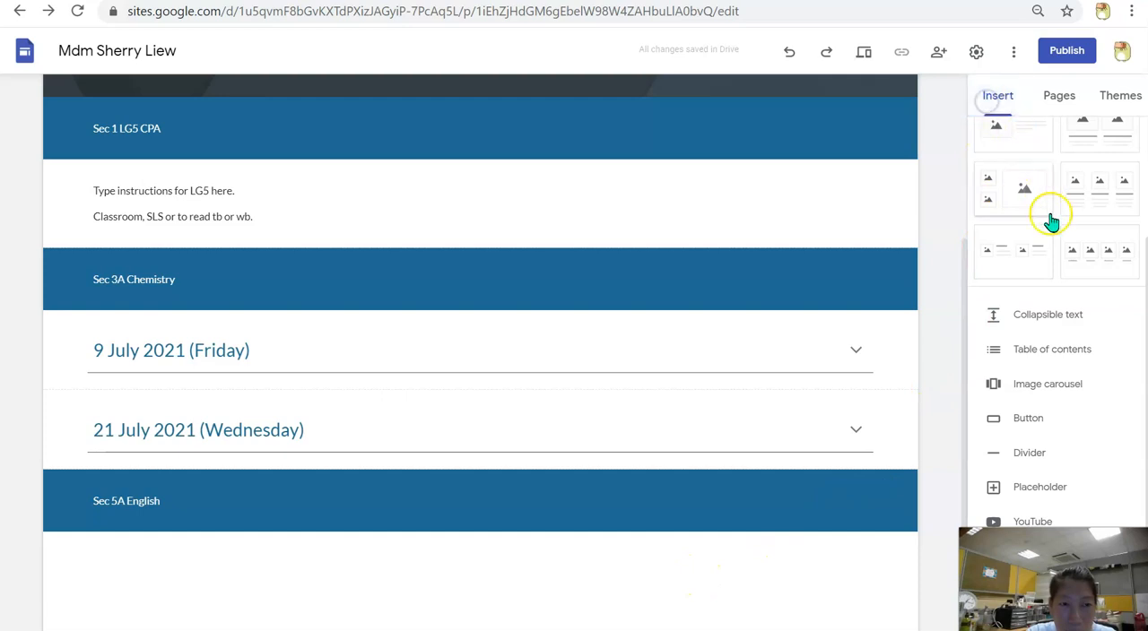
pyautogui.scroll(2, 1051, 221)
pyautogui.click(1106, 224)
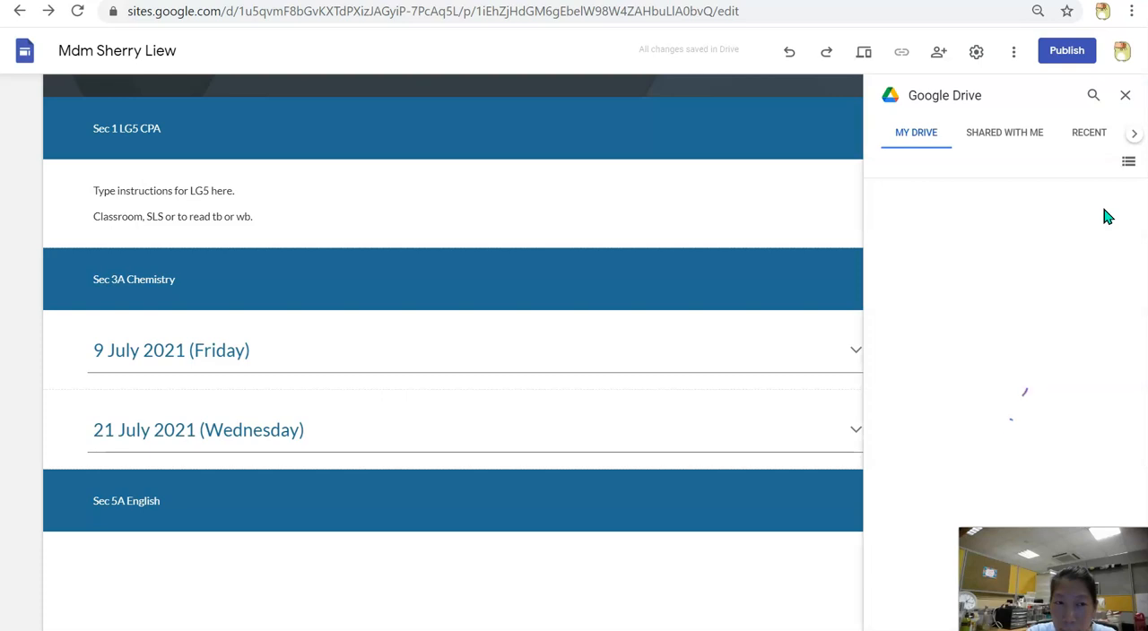
pyautogui.click(1085, 142)
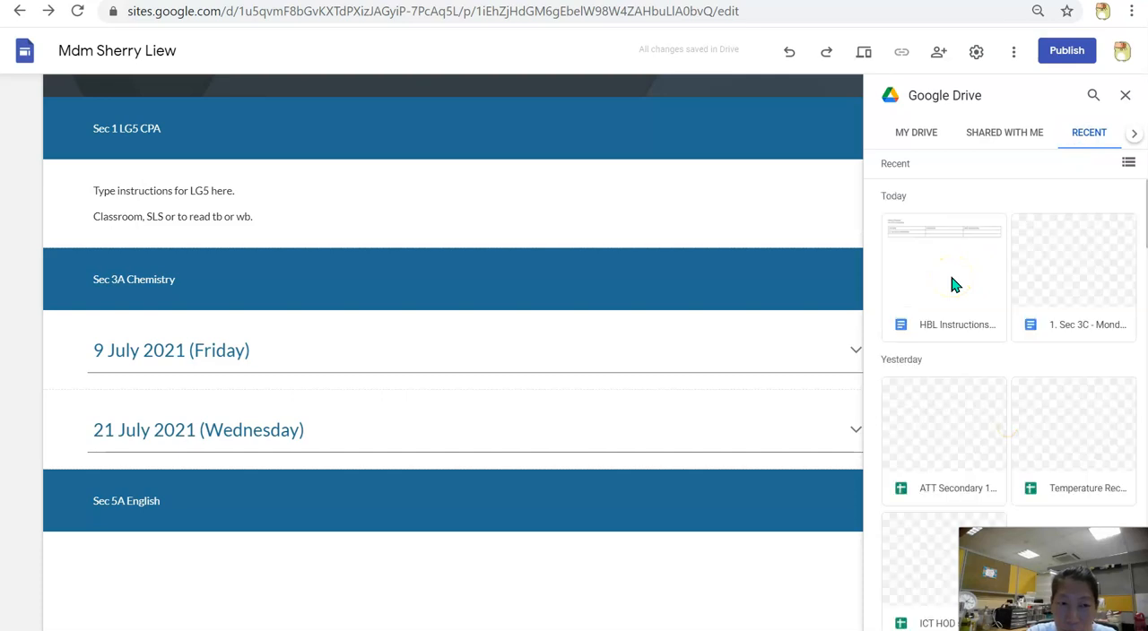
pyautogui.click(951, 267)
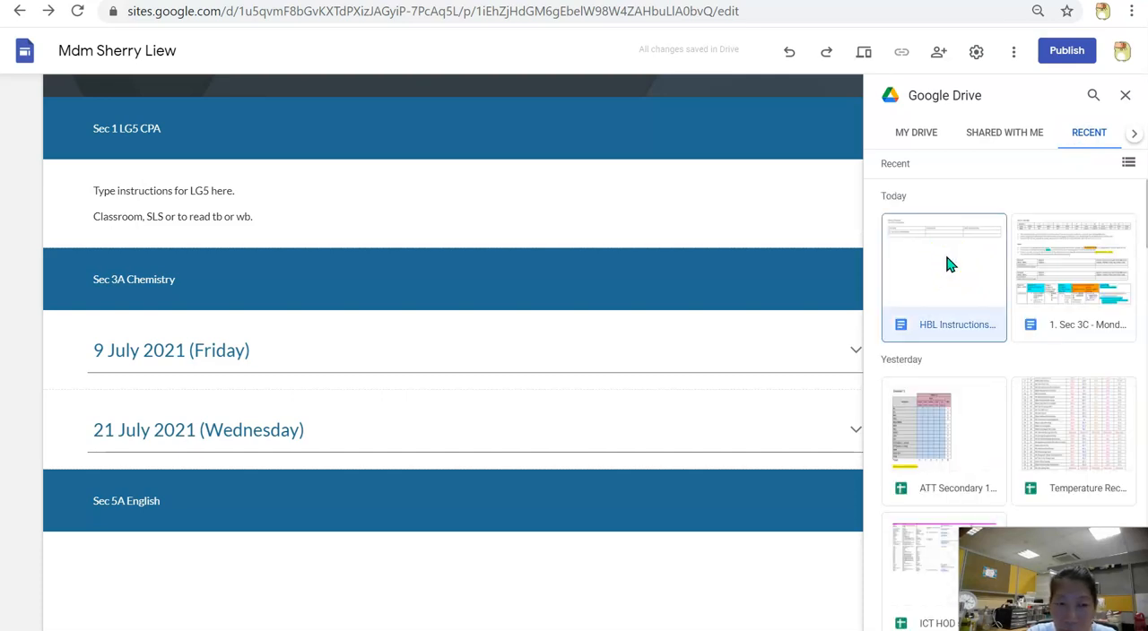
pyautogui.scroll(-15, 1107, 460)
pyautogui.scroll(14, 1104, 462)
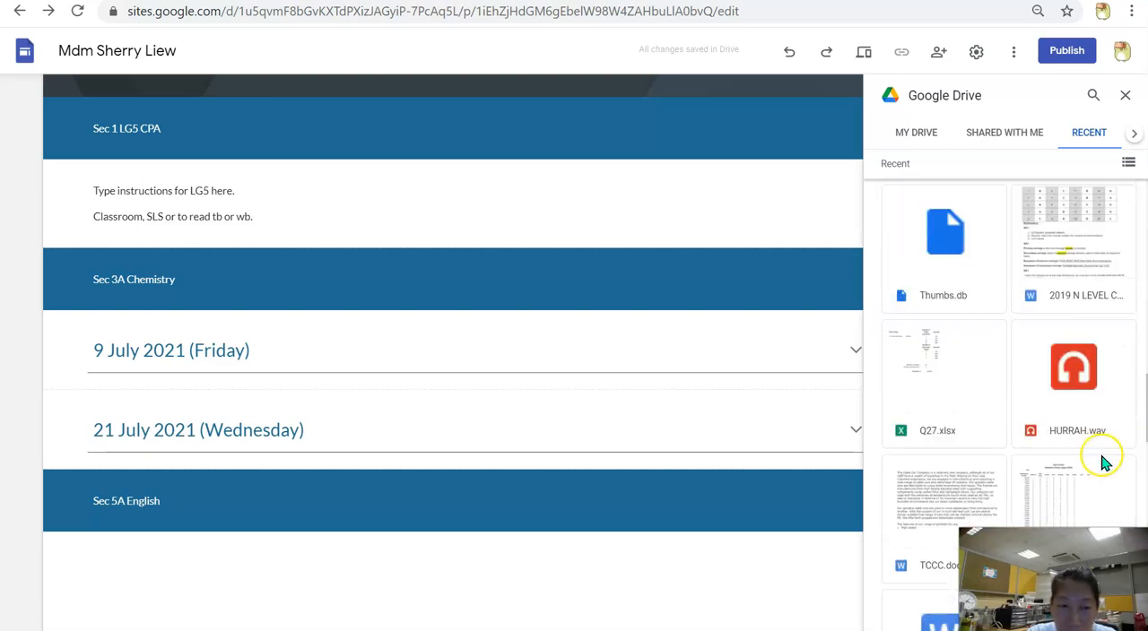
pyautogui.scroll(1, 1101, 462)
pyautogui.doubleClick(966, 287)
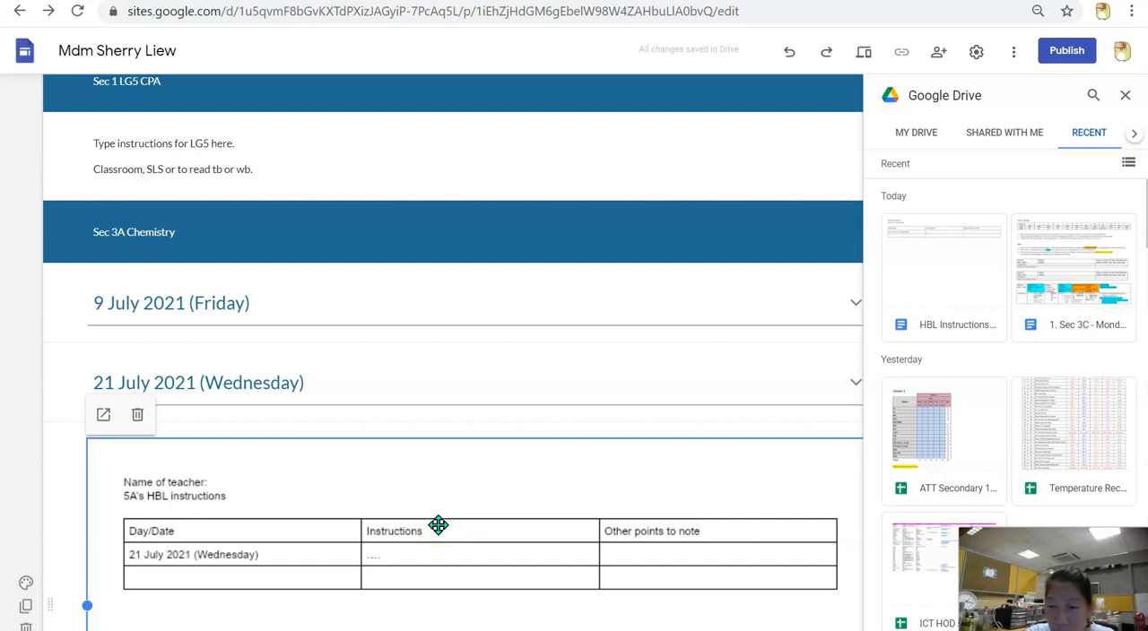
# Close the Drive file picker and move the embedded document's section below the Sec 5A English heading
pyautogui.scroll(-1, 438, 526)
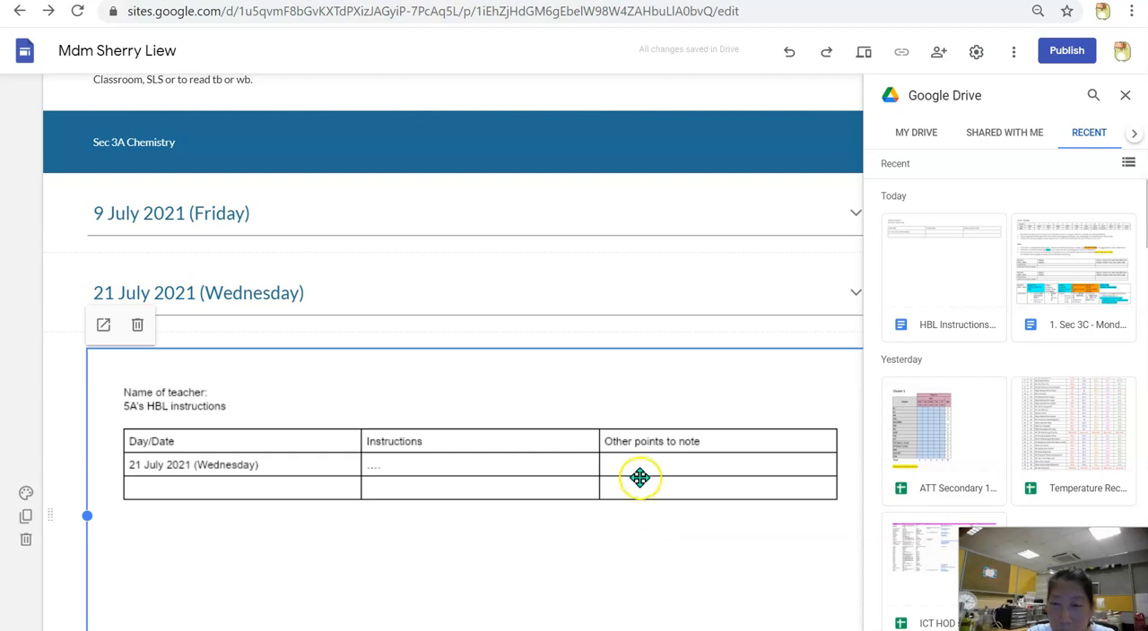
pyautogui.click(1124, 97)
pyautogui.click(932, 318)
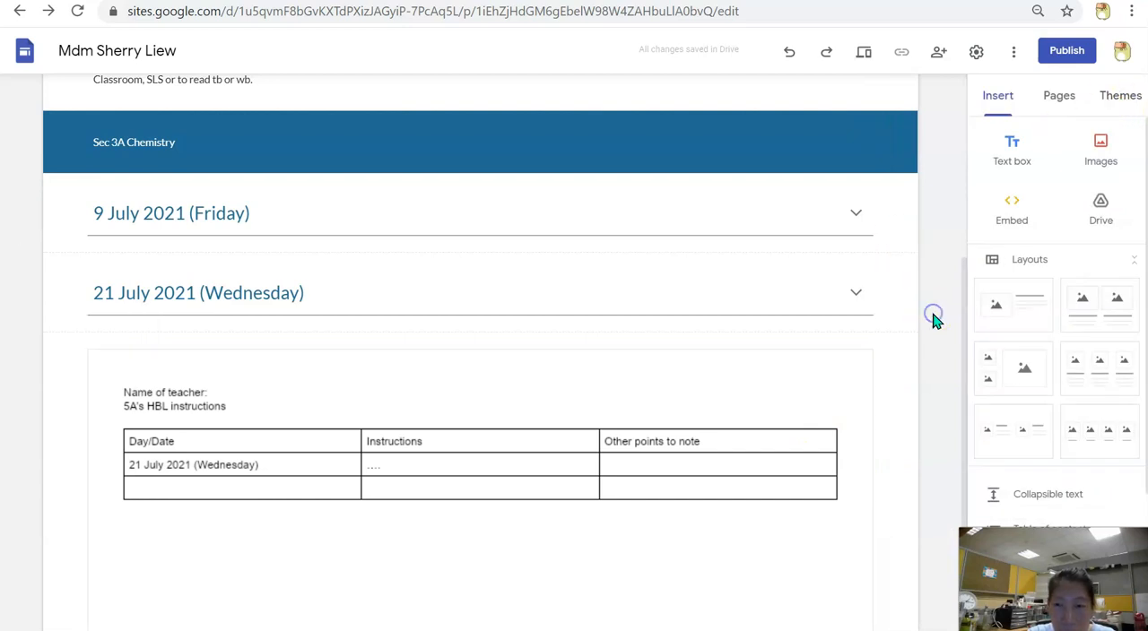
pyautogui.scroll(-3, 933, 318)
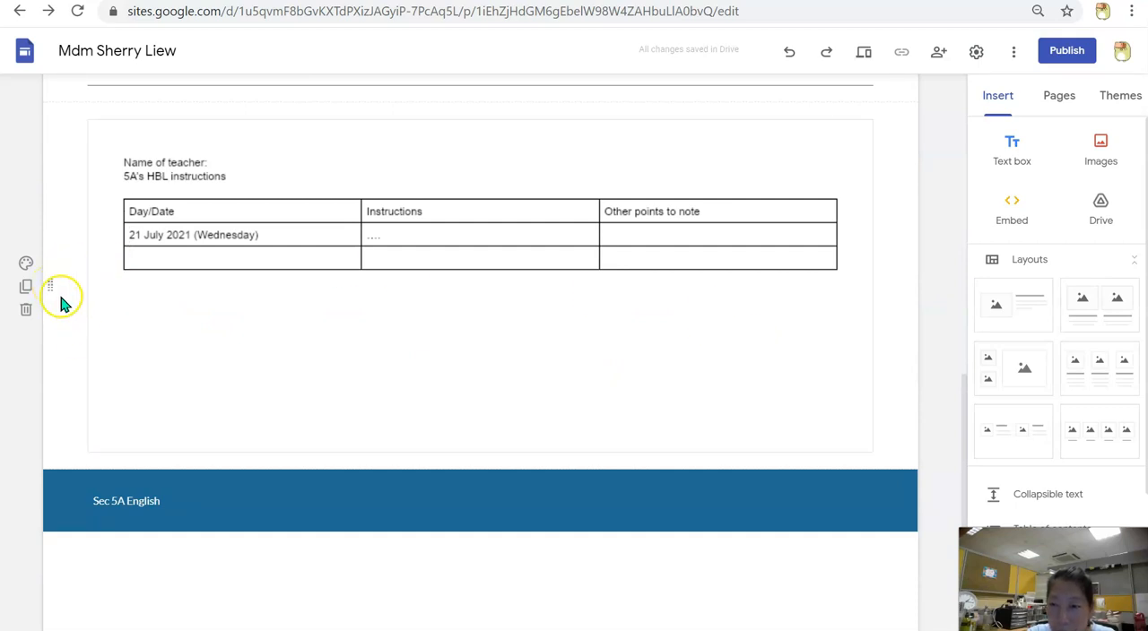
pyautogui.moveTo(53, 280); pyautogui.dragTo(87, 594)
pyautogui.scroll(4, 349, 302)
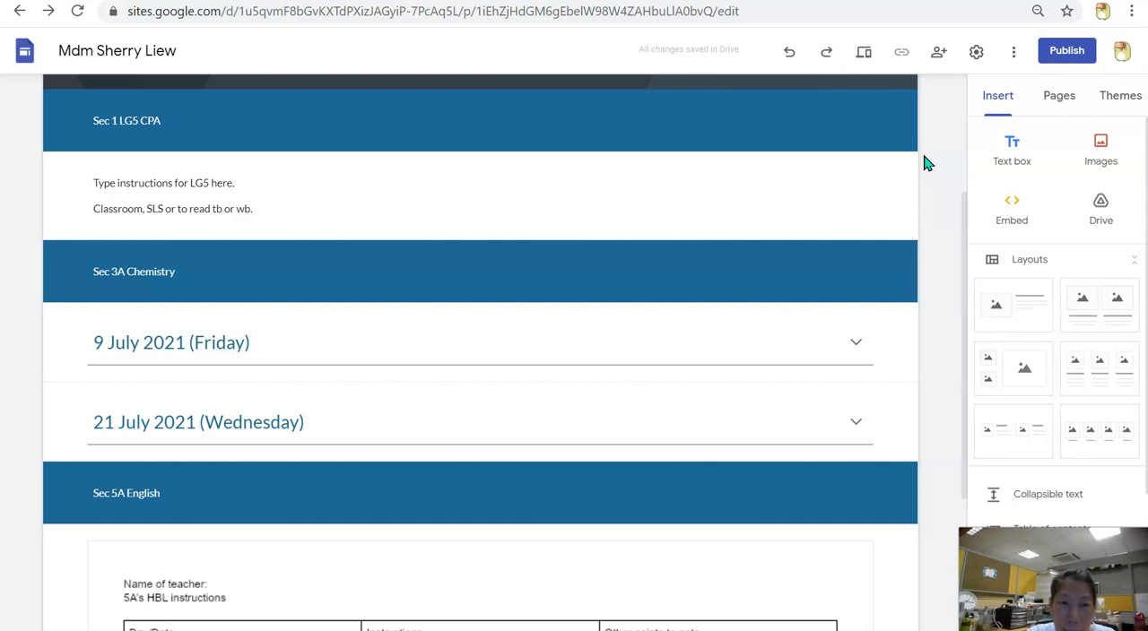
# Review the link access settings for the site's draft and published version in the sharing options, and close them
pyautogui.click(938, 56)
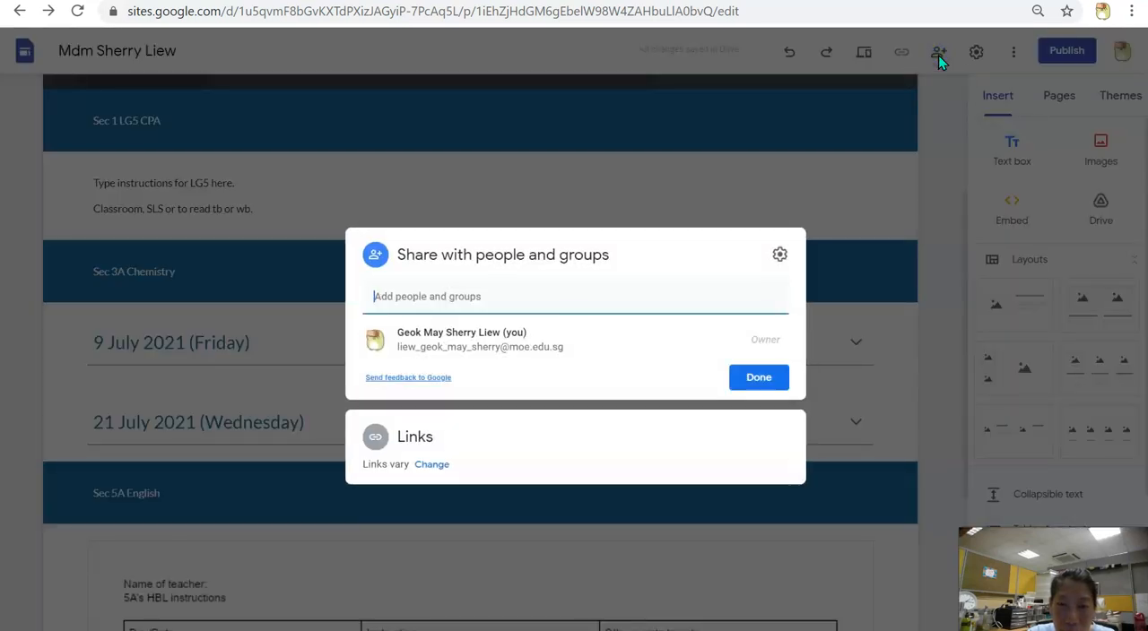
pyautogui.click(433, 465)
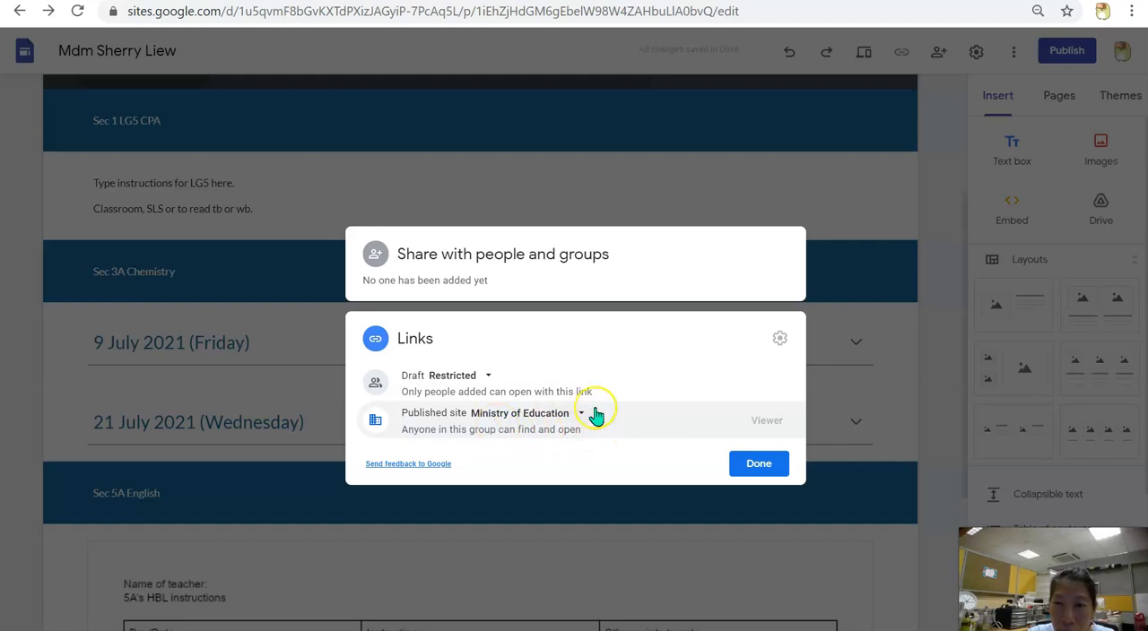
pyautogui.click(762, 463)
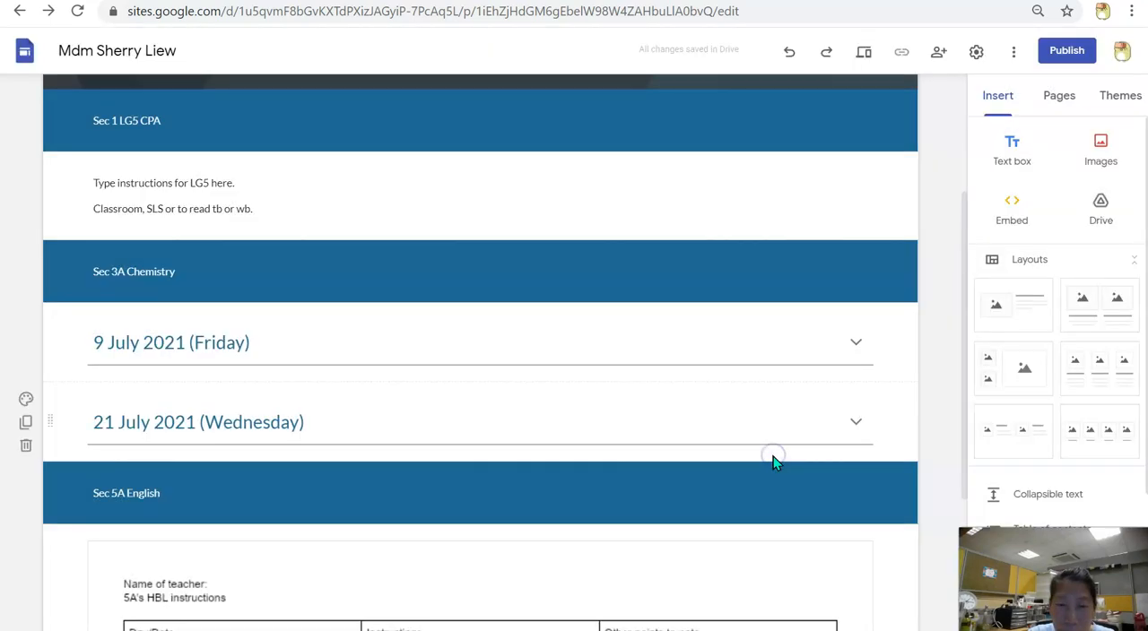
# Publish the site under a web address made of mdm plus the teacher's name, after trying the address without that prefix
pyautogui.click(1081, 54)
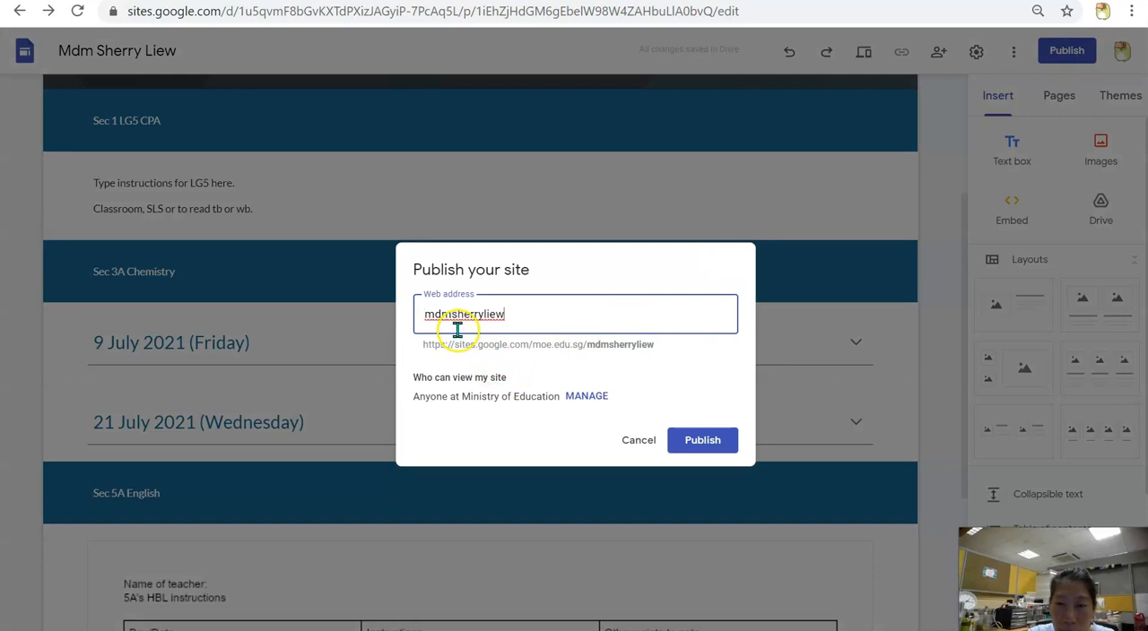
pyautogui.moveTo(458, 316); pyautogui.dragTo(394, 338)
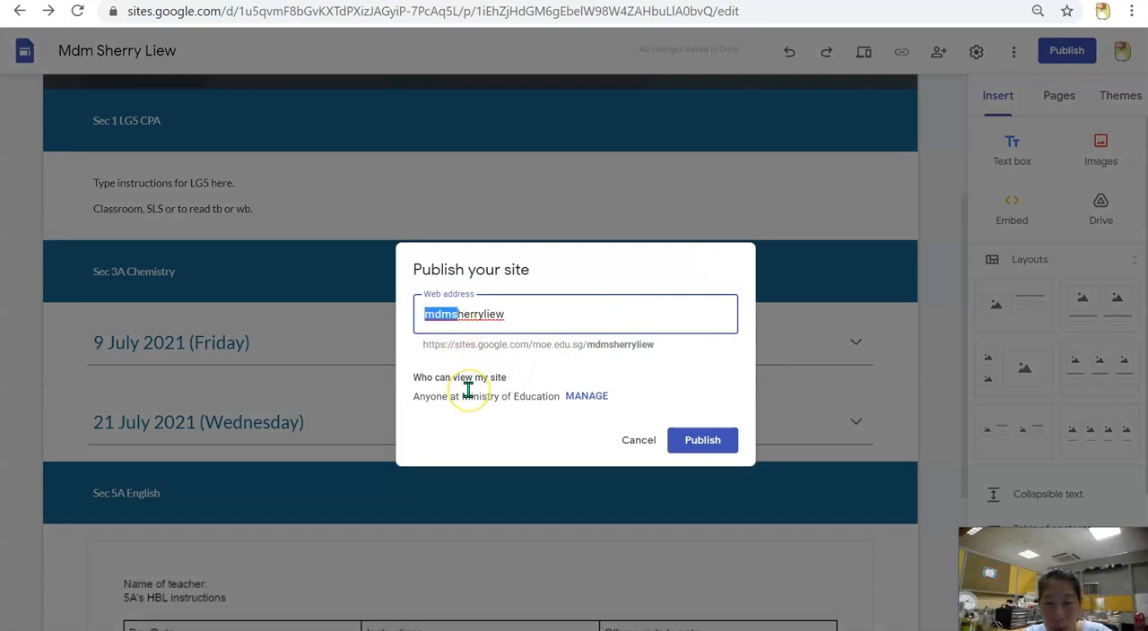
pyautogui.write('s')
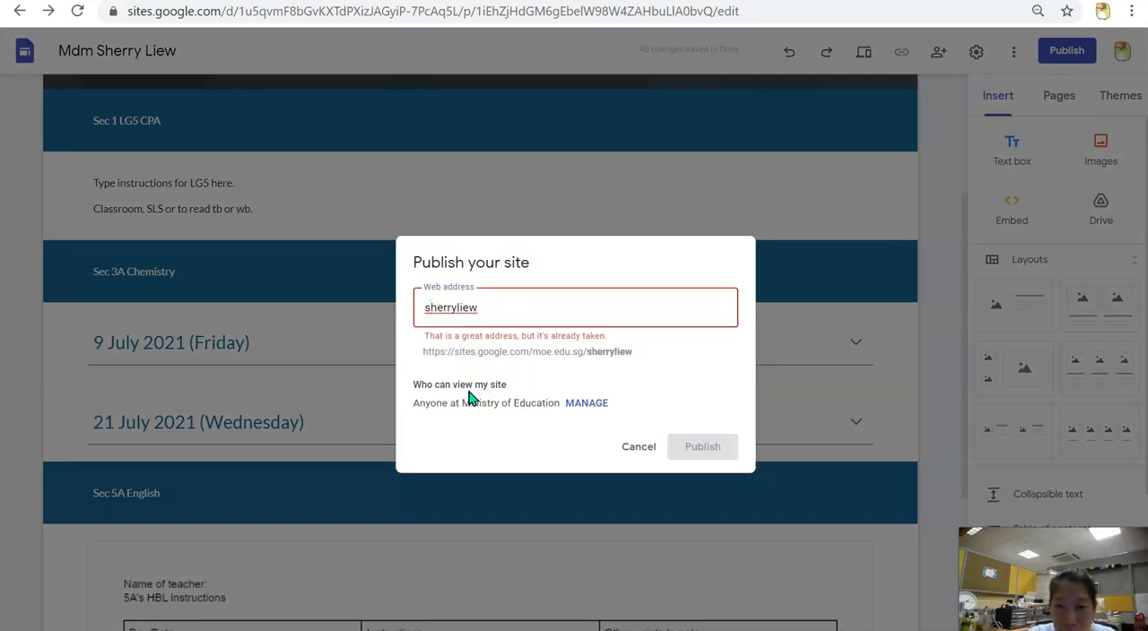
pyautogui.click(429, 314)
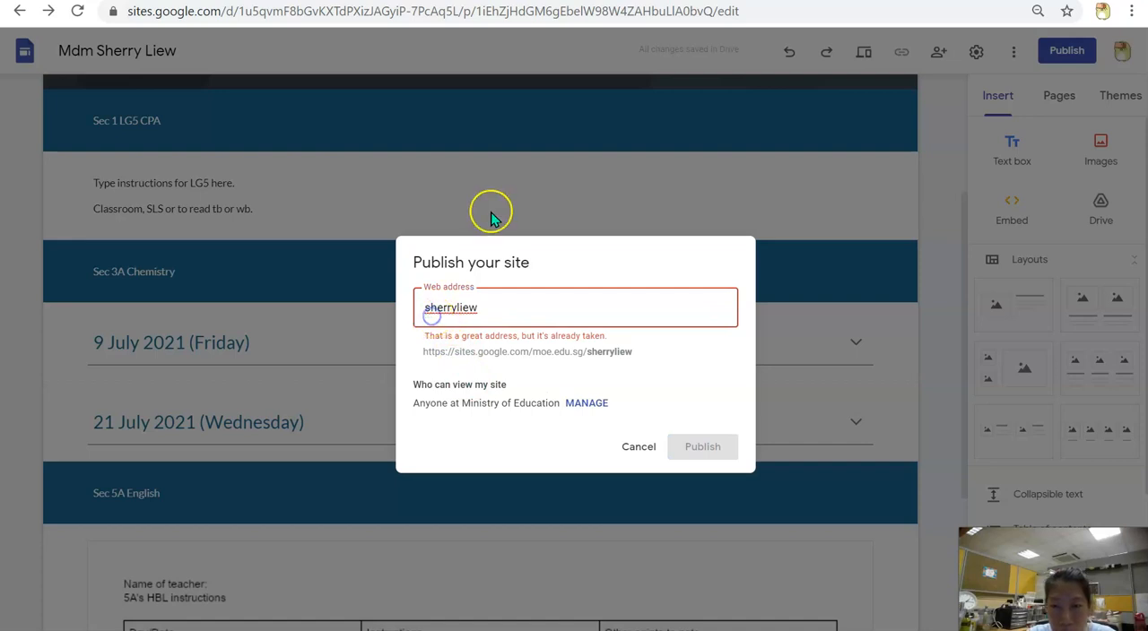
pyautogui.write('dmd=')
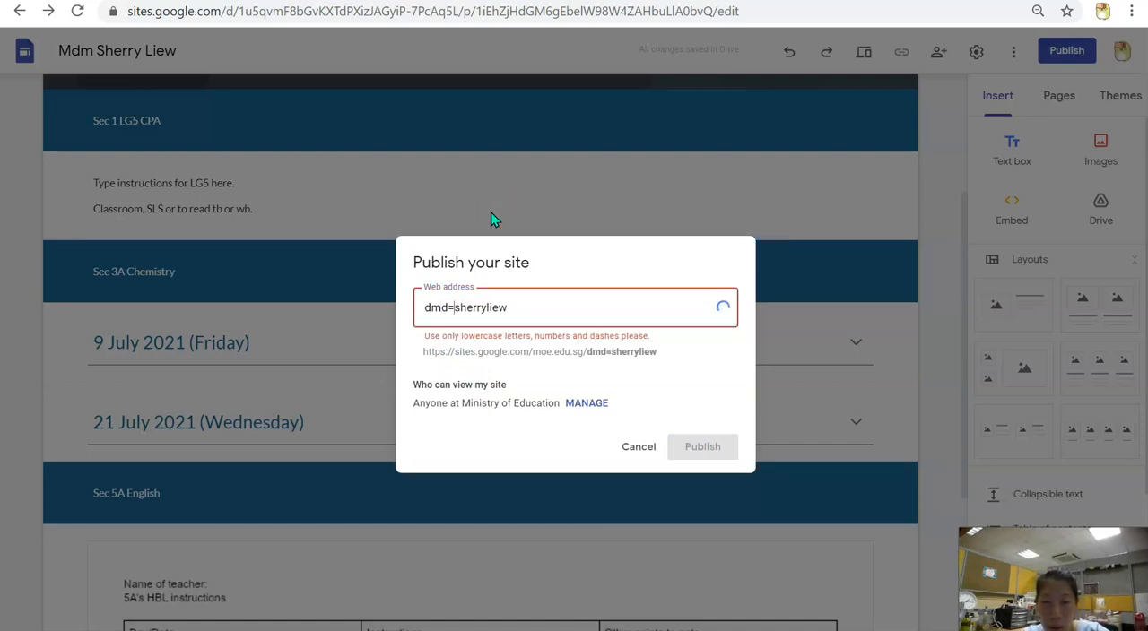
pyautogui.press('BackSpace')
pyautogui.press('BackSpace')
pyautogui.write('mdm')
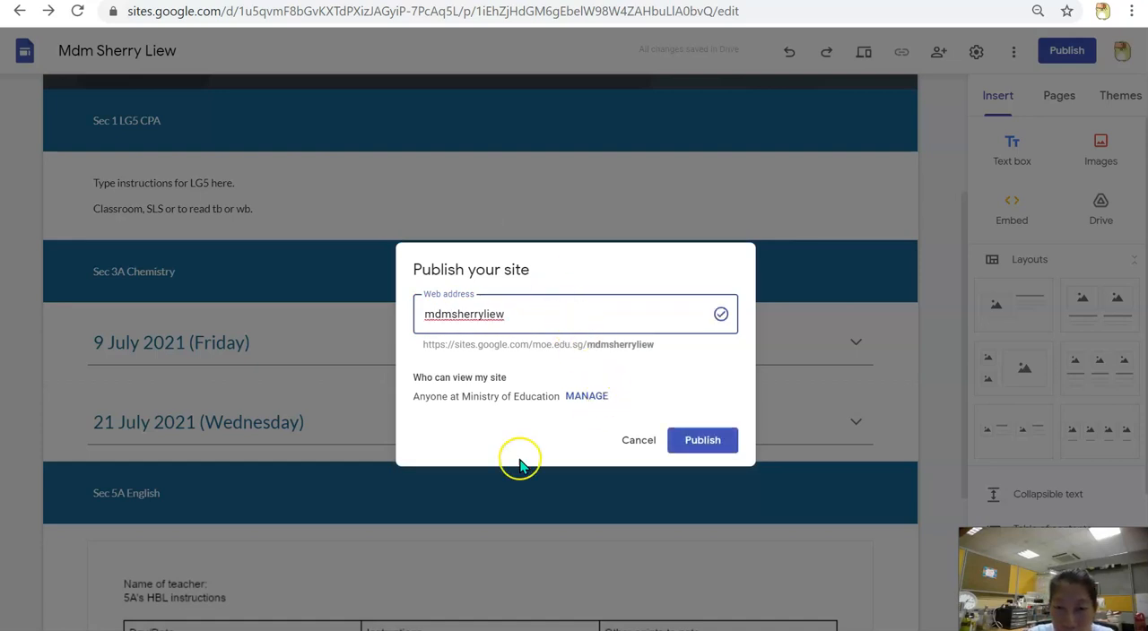
pyautogui.click(511, 451)
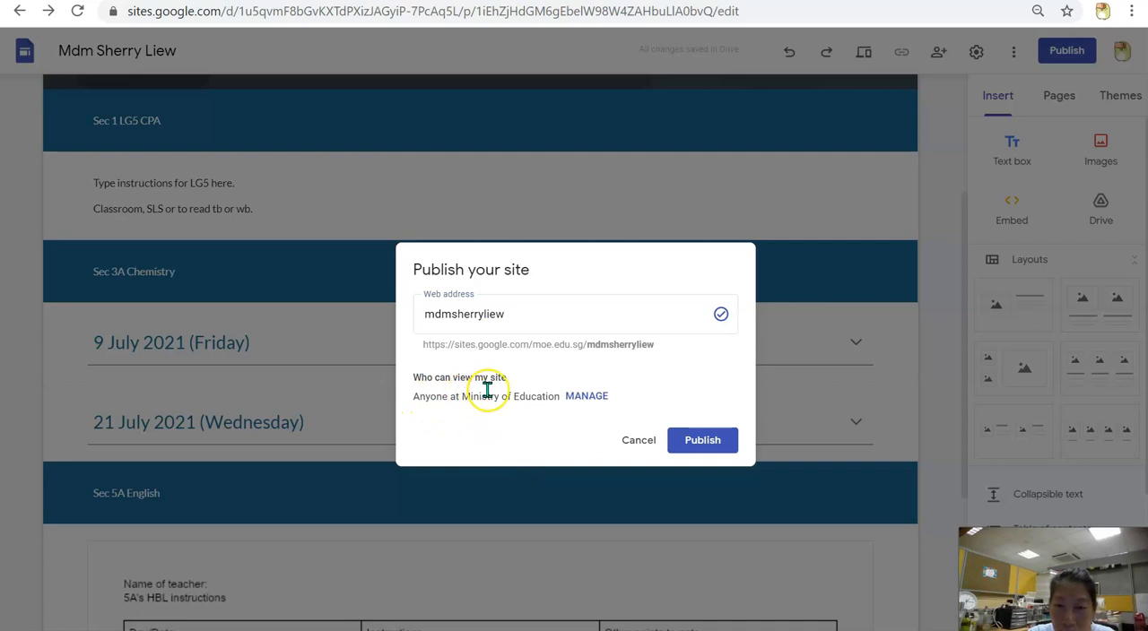
pyautogui.click(704, 441)
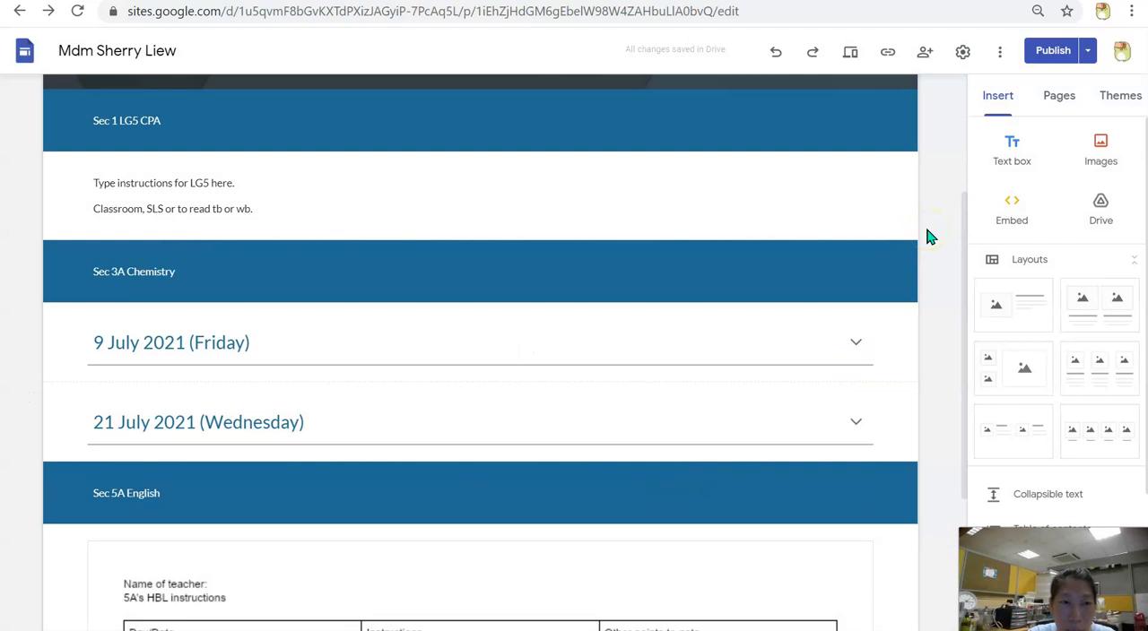
# Turn off the requirement for editors to review changes before publishing in the publish settings, and save the settings
pyautogui.click(1088, 54)
pyautogui.click(1089, 54)
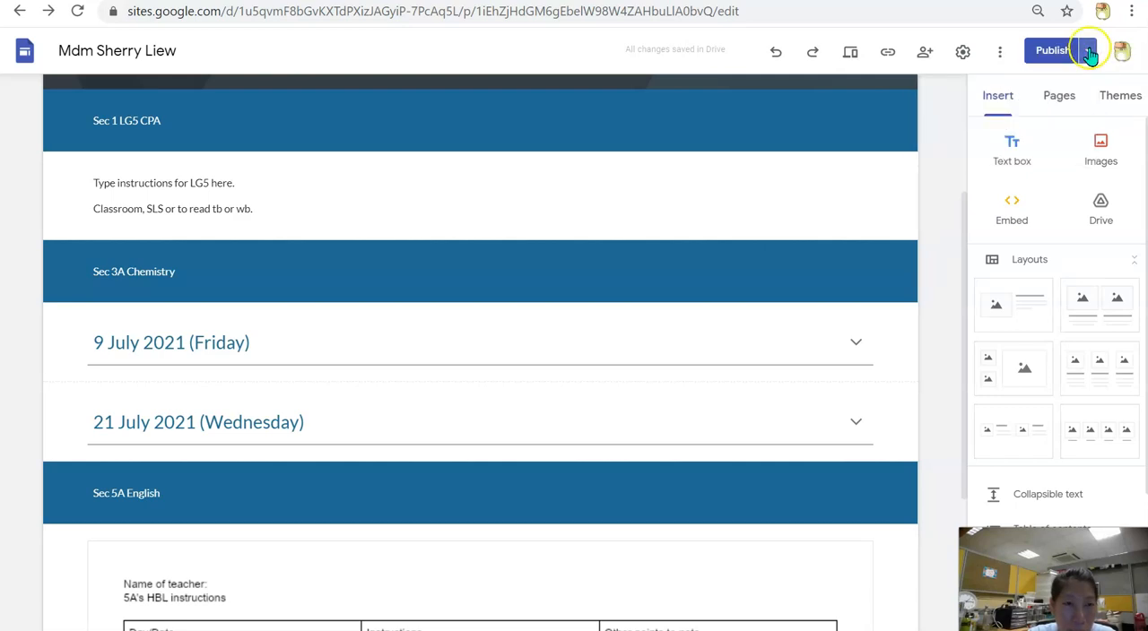
pyautogui.click(1089, 54)
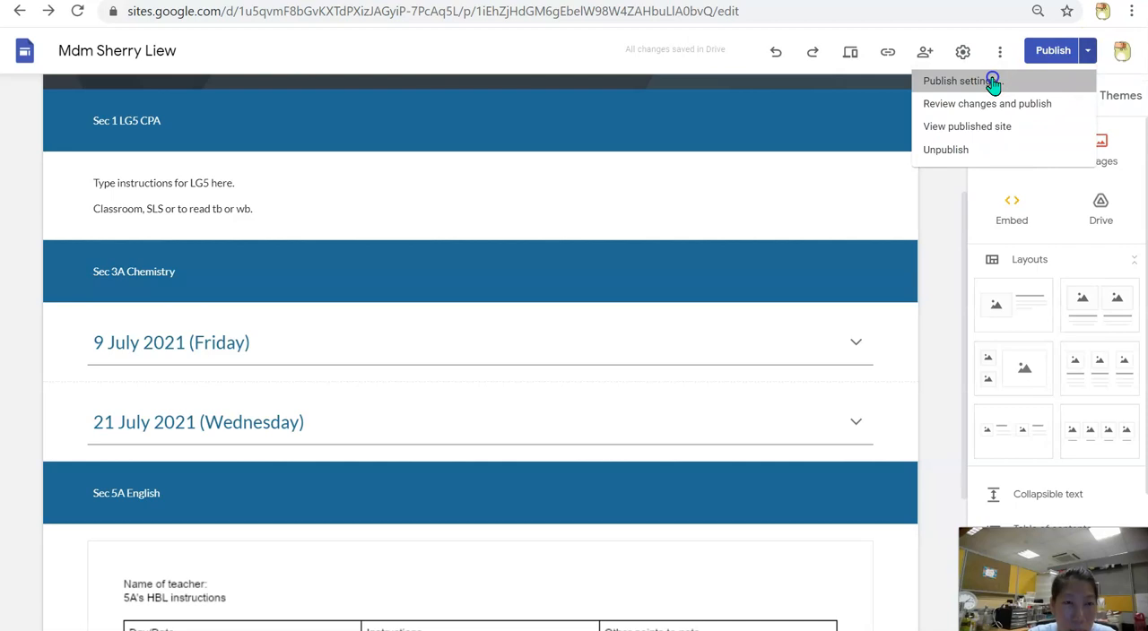
pyautogui.moveTo(992, 80); pyautogui.dragTo(1093, 60)
pyautogui.click(1093, 60)
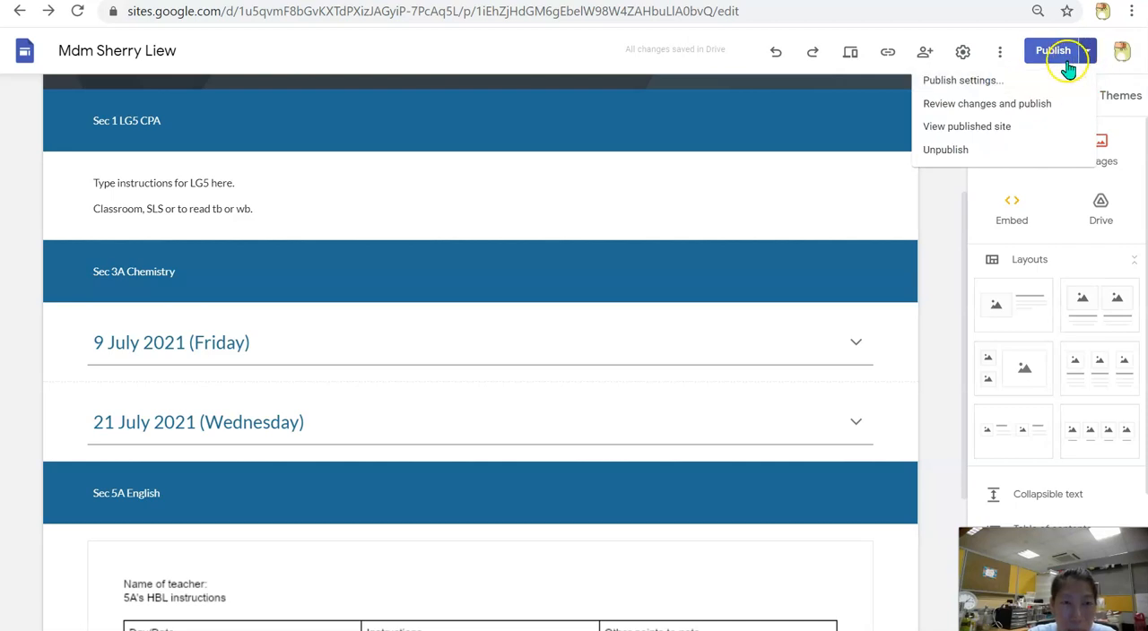
pyautogui.click(990, 82)
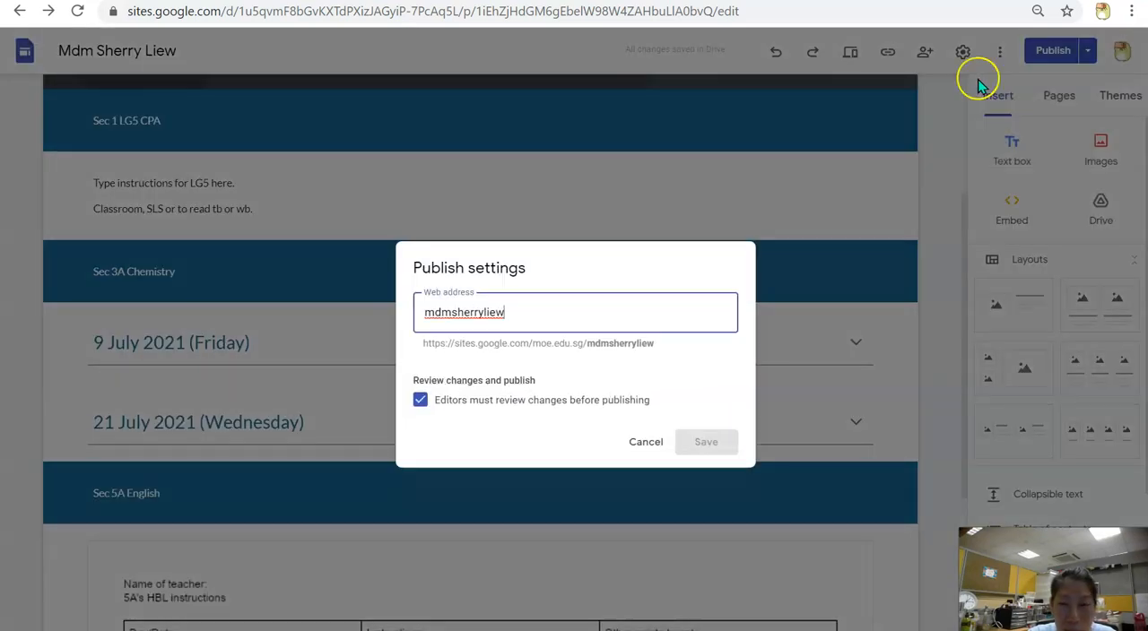
pyautogui.click(419, 404)
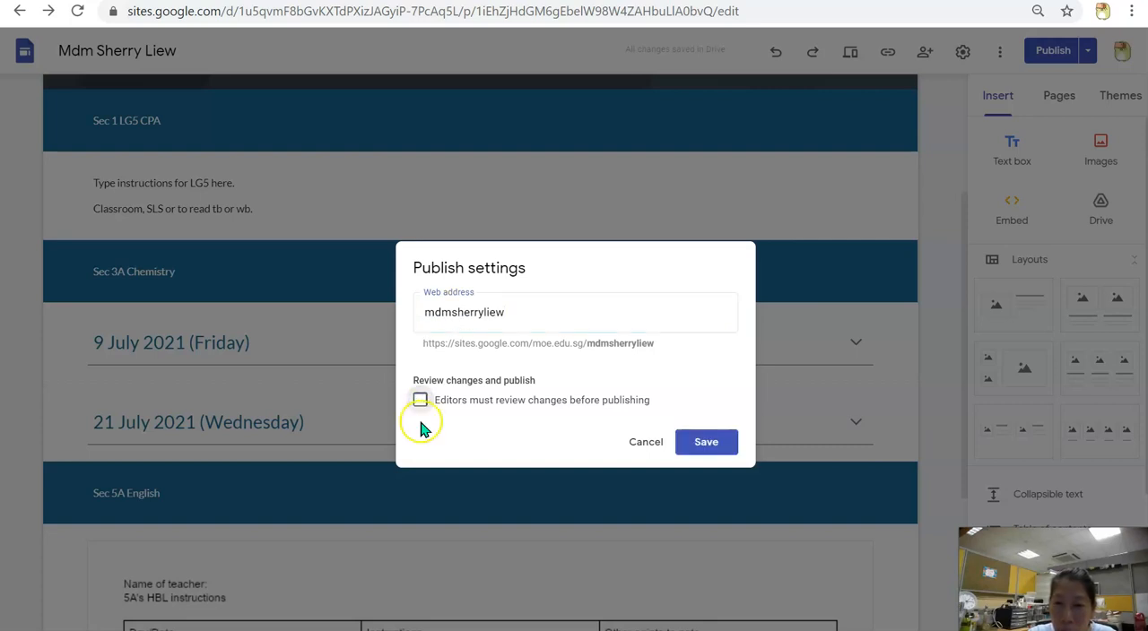
pyautogui.click(683, 450)
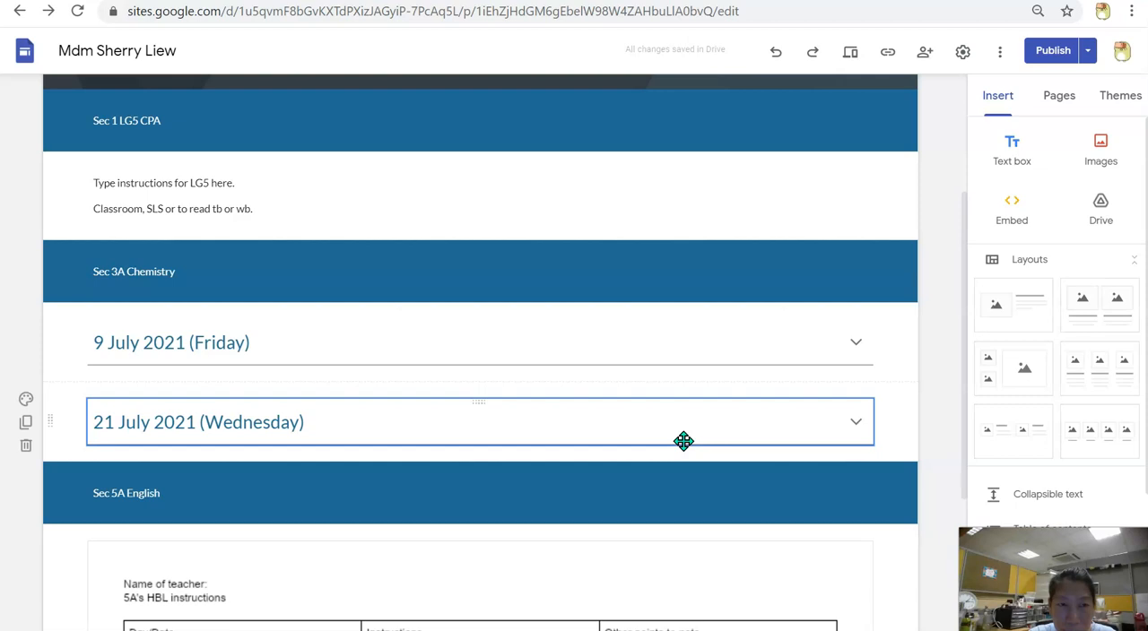
pyautogui.click(951, 186)
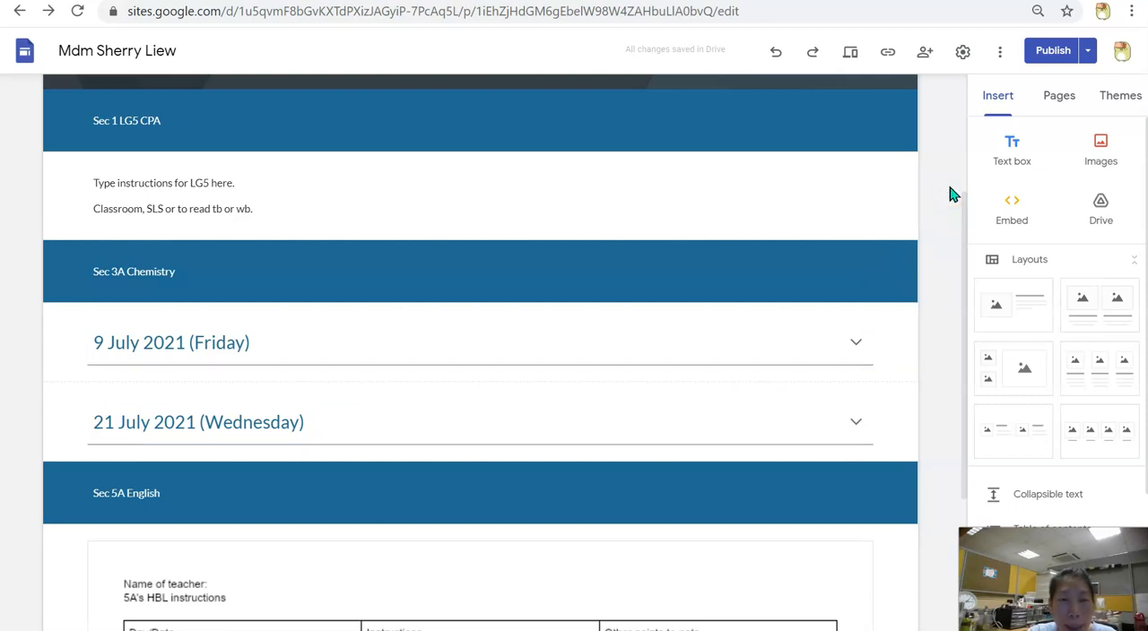
# Preview the site and look through its header, class sections and the embedded document under Sec 5A English
pyautogui.click(938, 143)
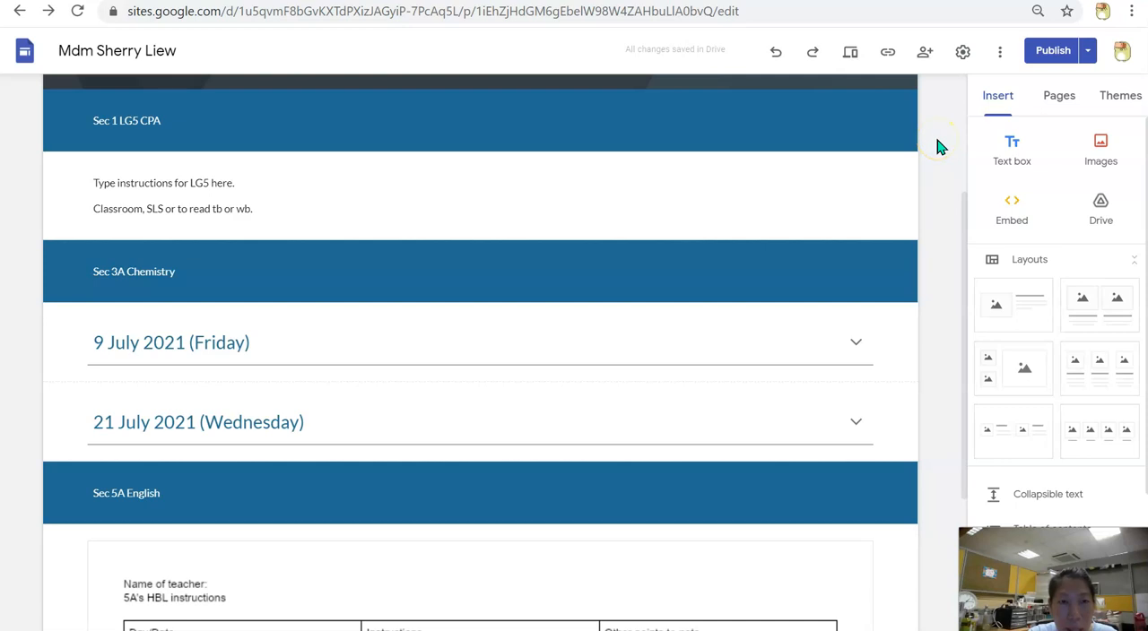
pyautogui.click(857, 63)
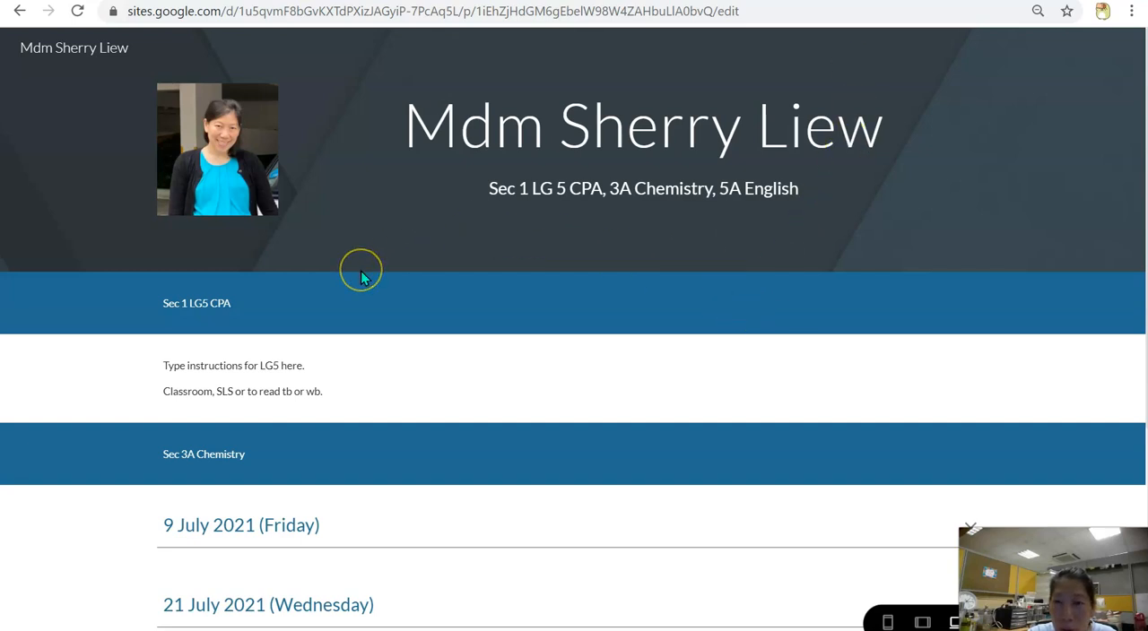
pyautogui.scroll(-3, 360, 277)
pyautogui.scroll(3, 526, 461)
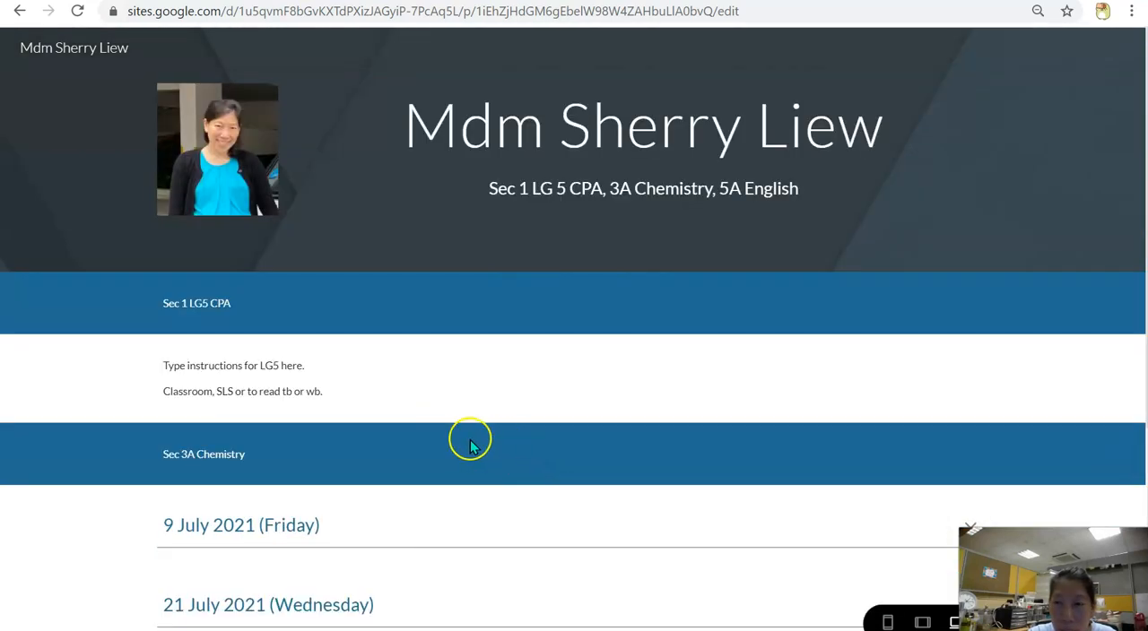
pyautogui.scroll(-5, 451, 440)
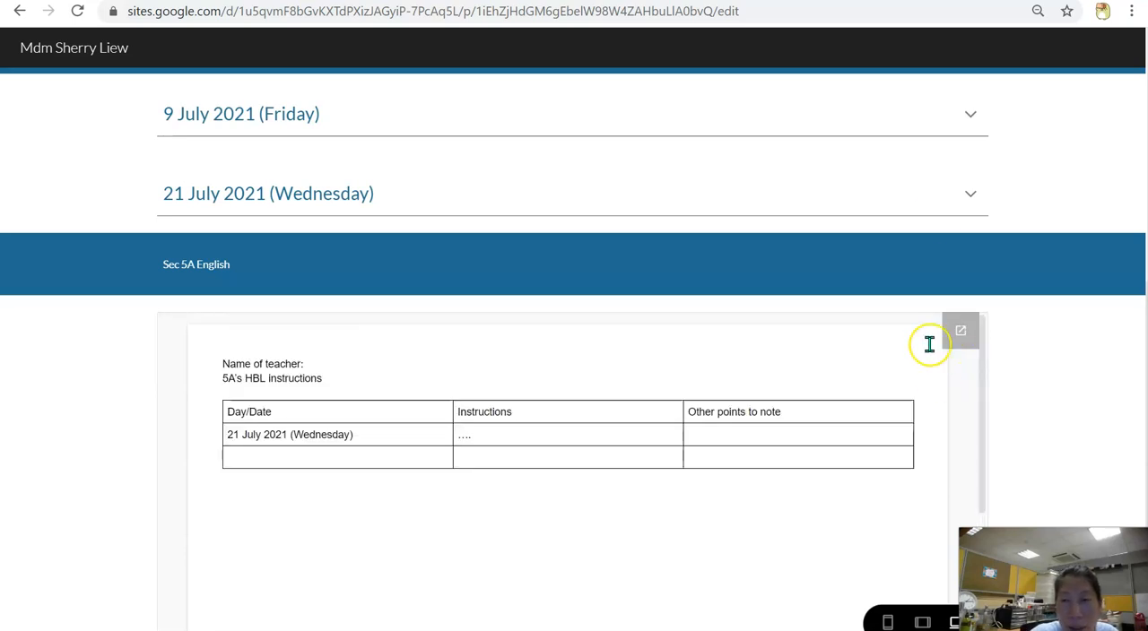
pyautogui.scroll(5, 935, 213)
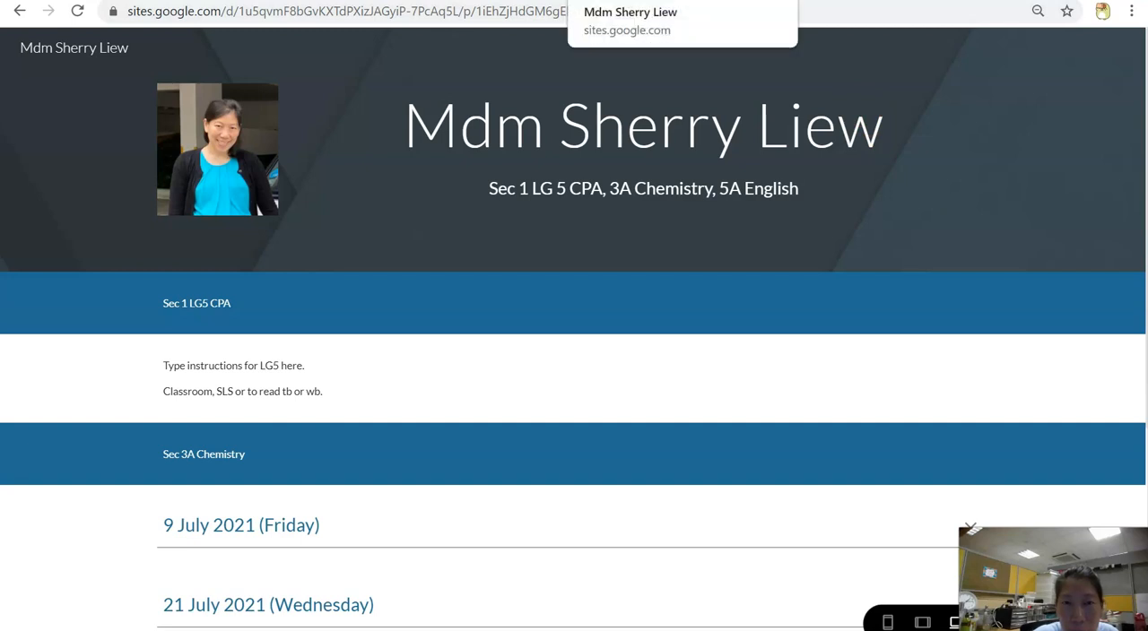
# Reopen the teacher's site for editing from the recent sites on the Google Sites home page and copy its published link
pyautogui.click(737, 0)
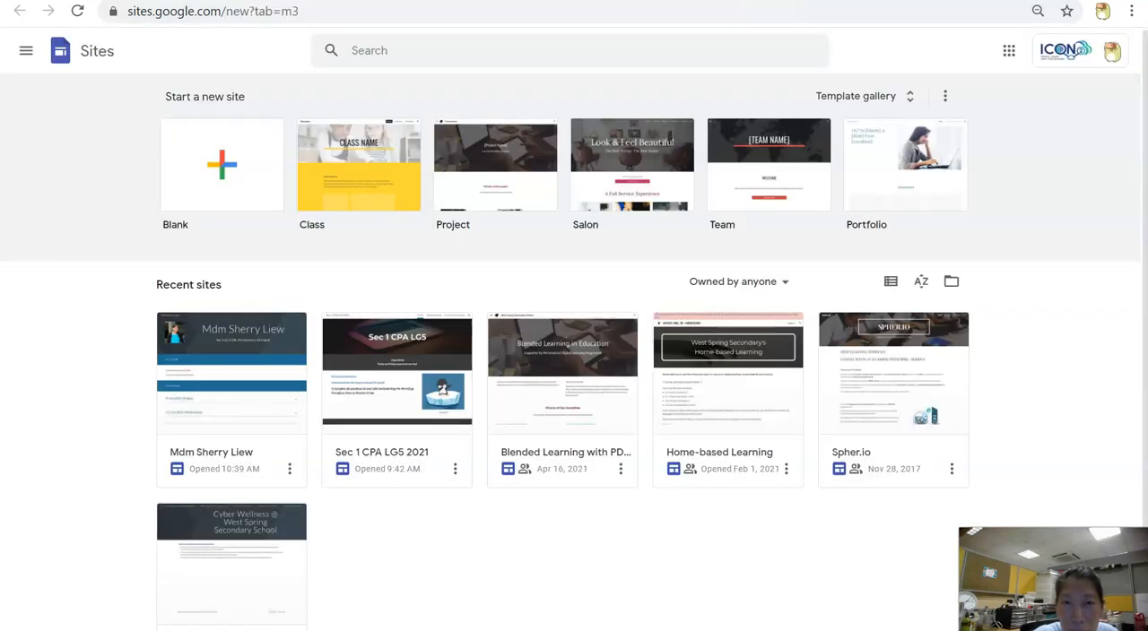
pyautogui.click(628, 0)
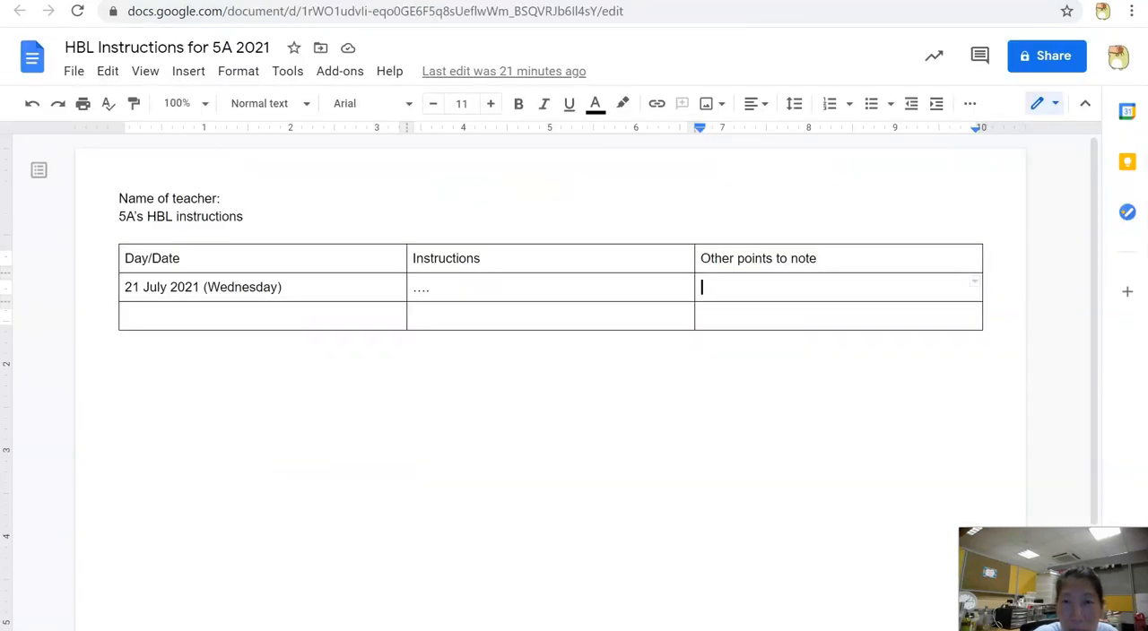
pyautogui.click(538, 0)
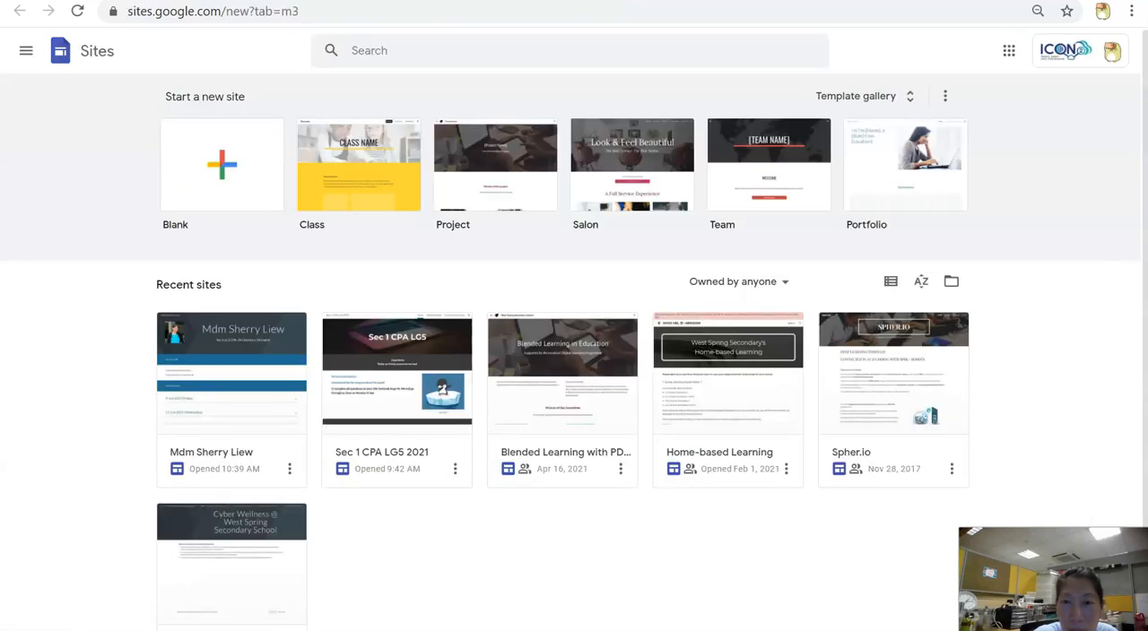
pyautogui.click(236, 328)
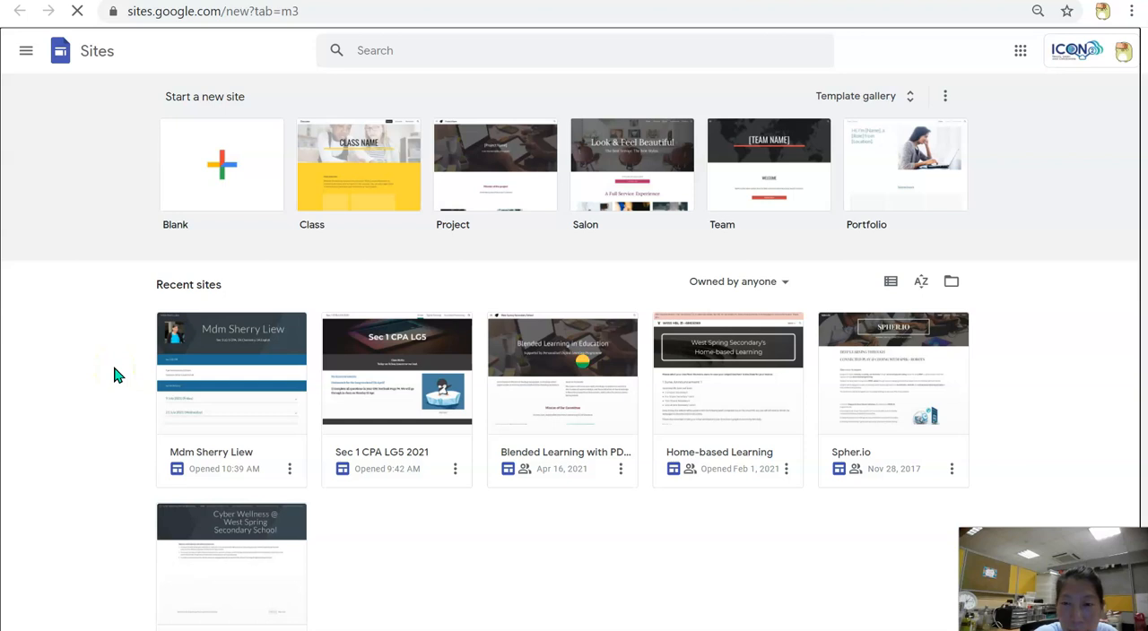
pyautogui.click(212, 348)
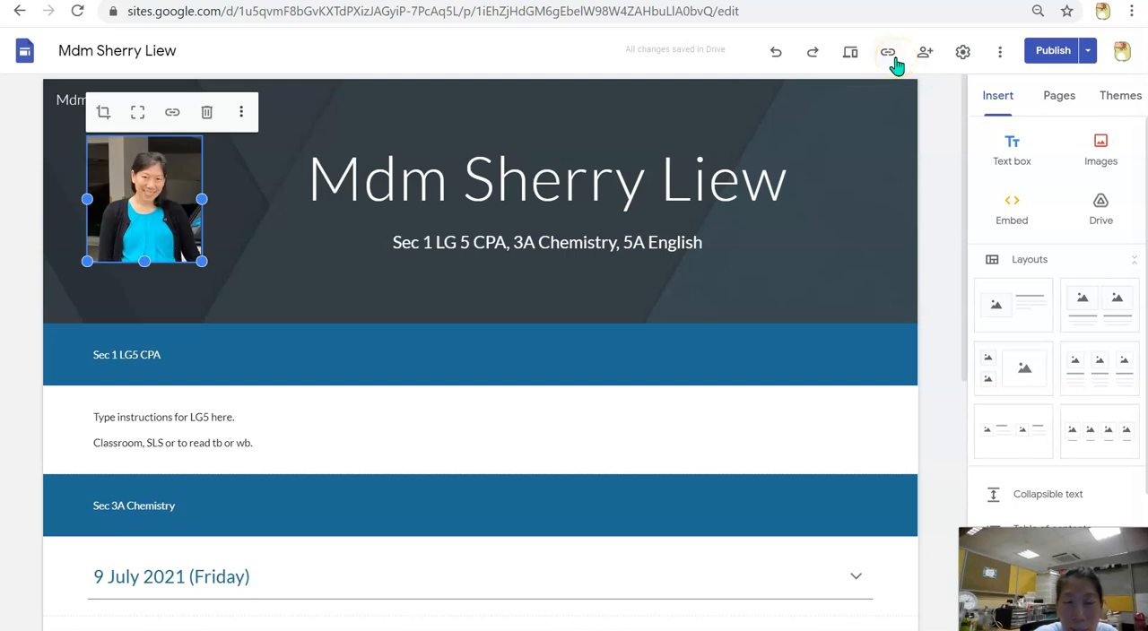
pyautogui.click(892, 56)
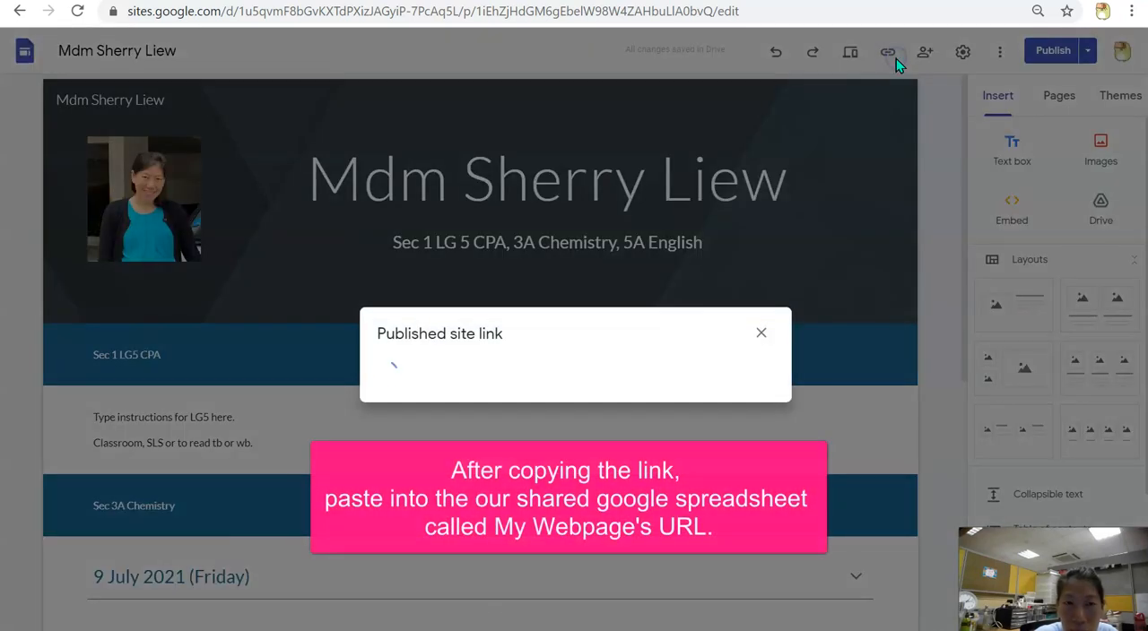
pyautogui.click(748, 363)
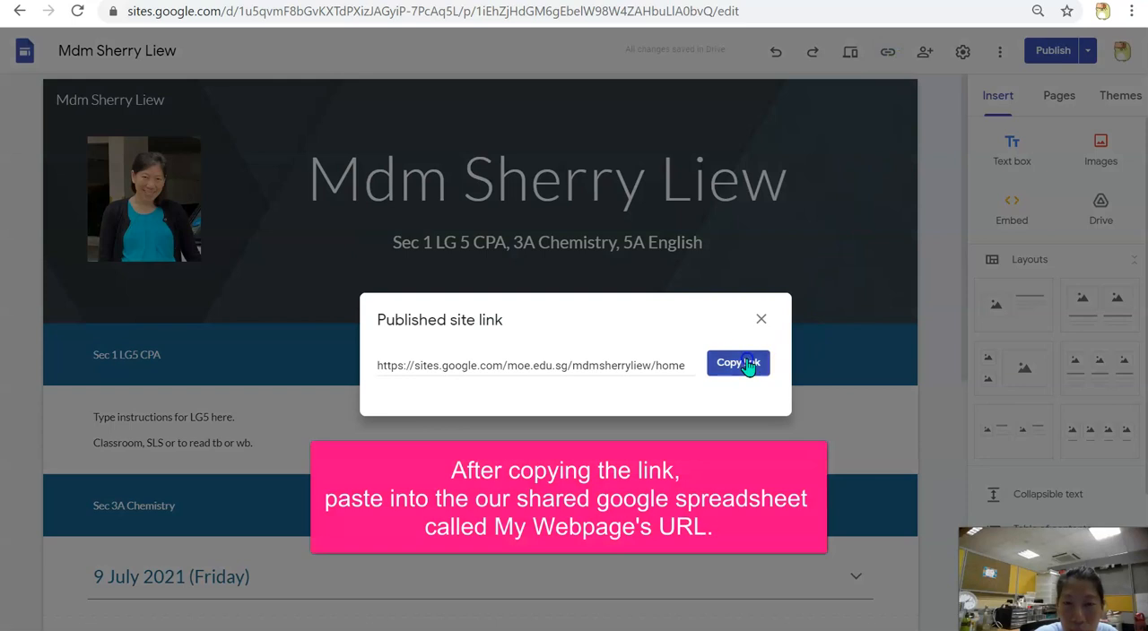